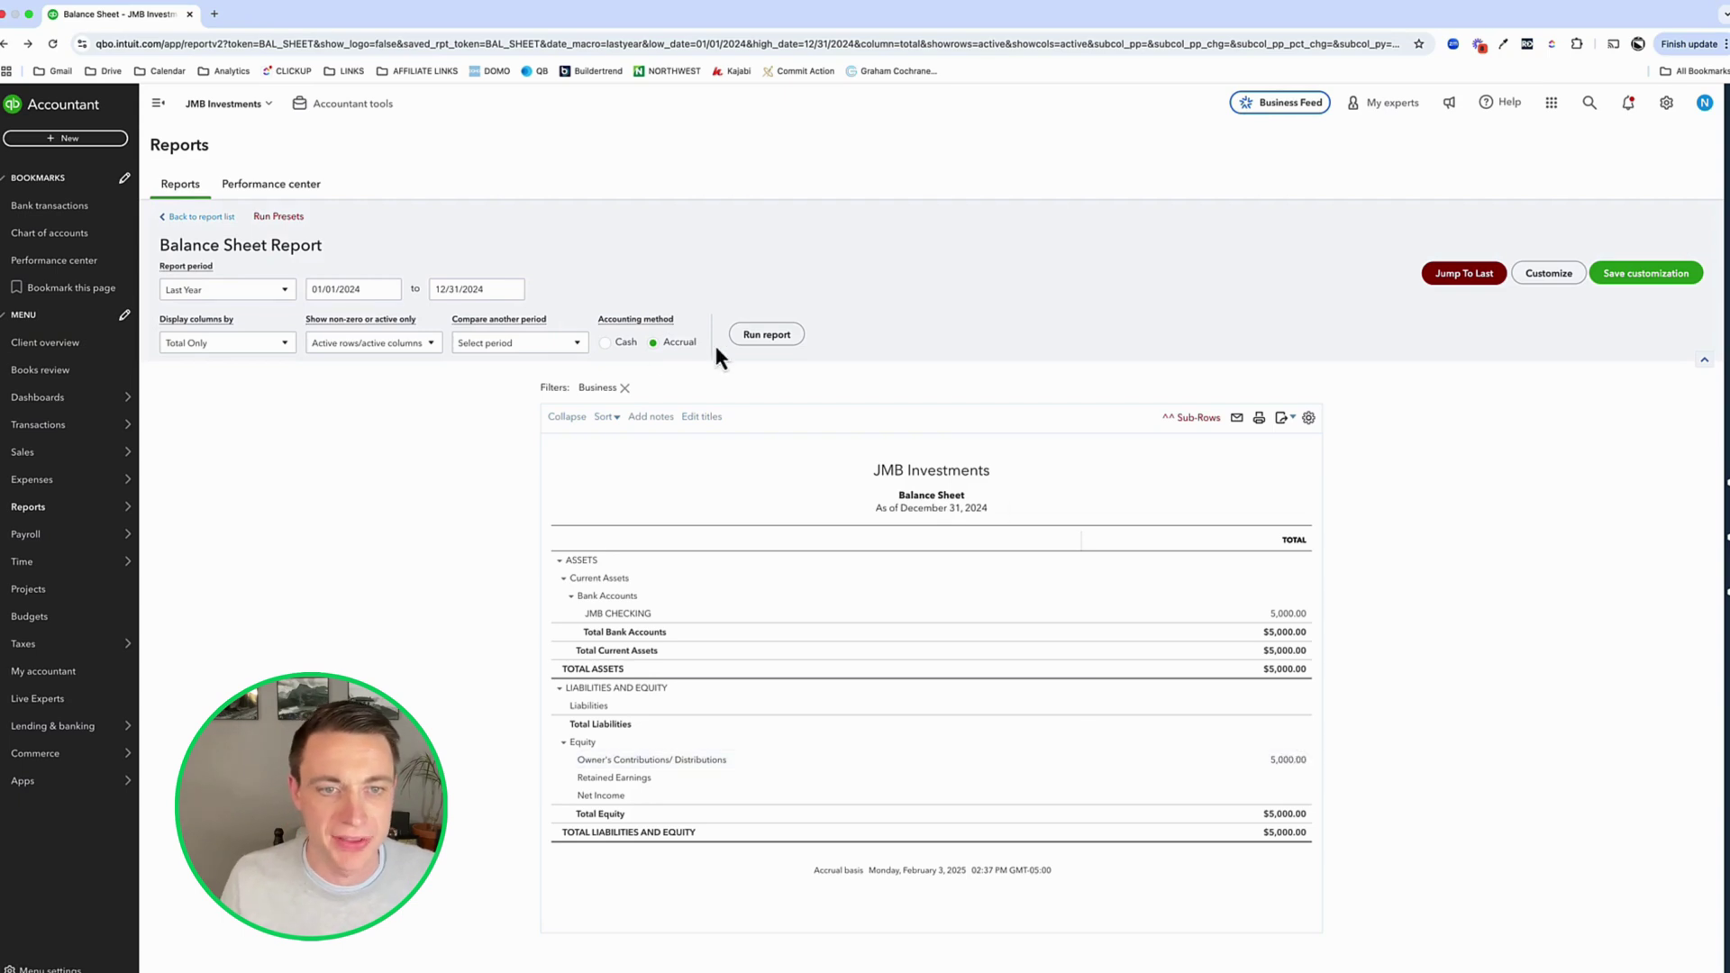
- Rerun the Balance Sheet on cash basis, switch back to accrual, and open Account and Settings
left_click(606, 343)
left_click(767, 338)
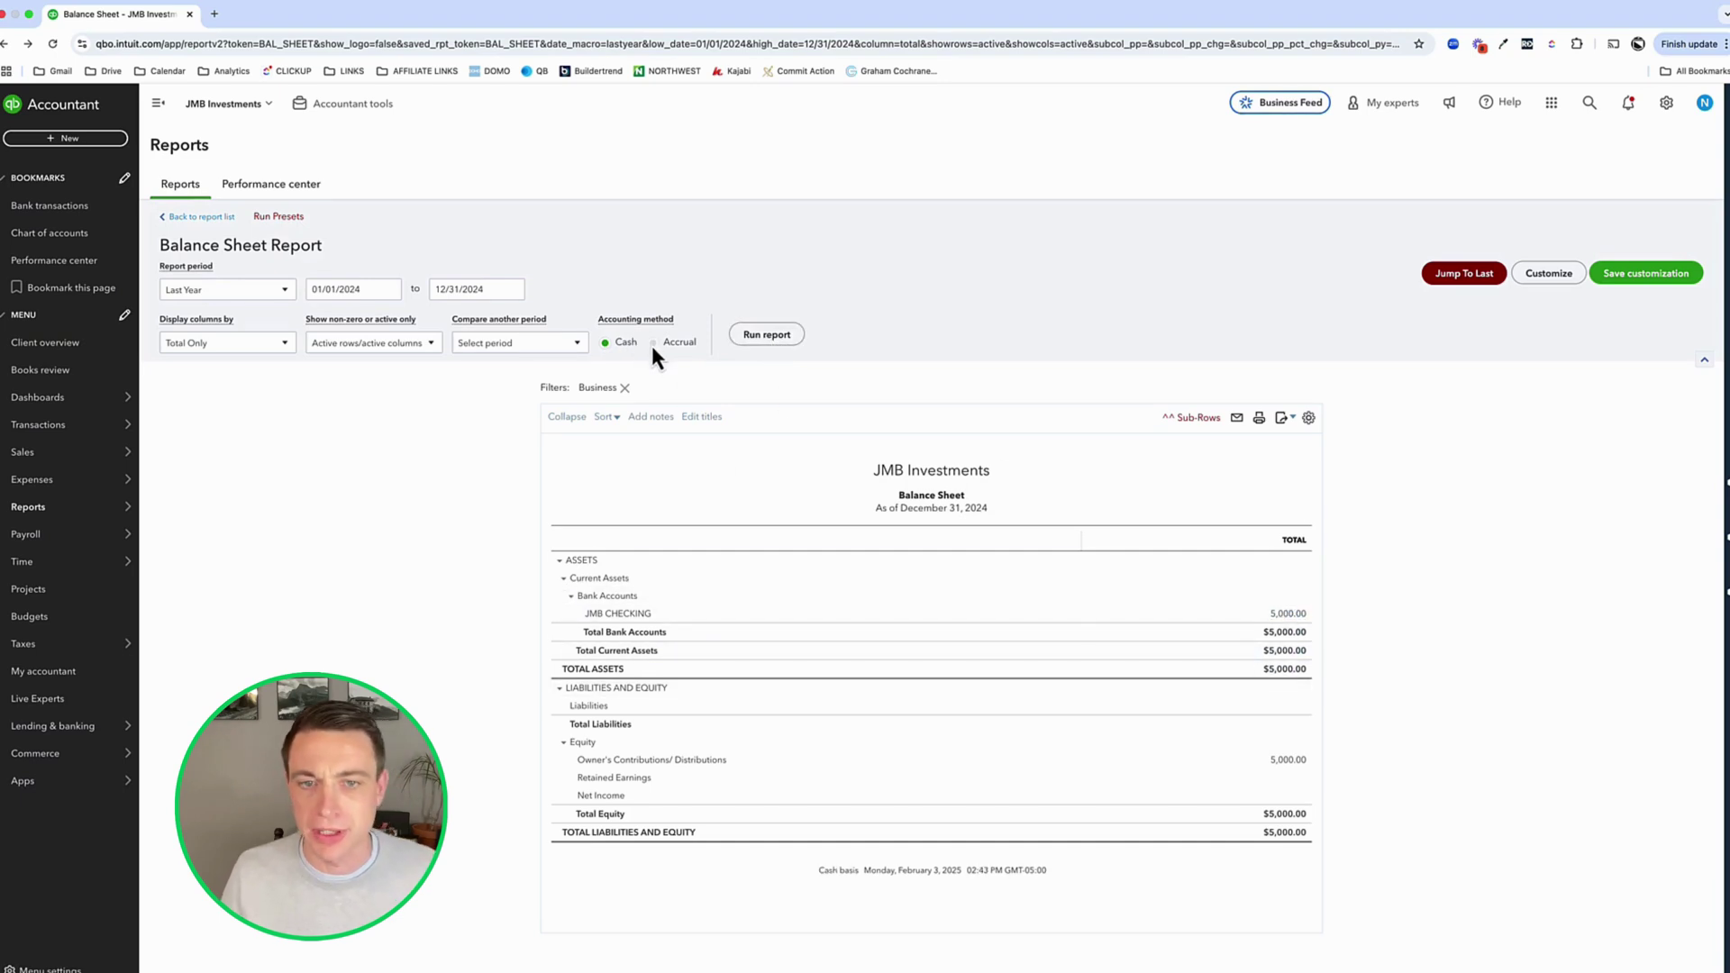
left_click(653, 343)
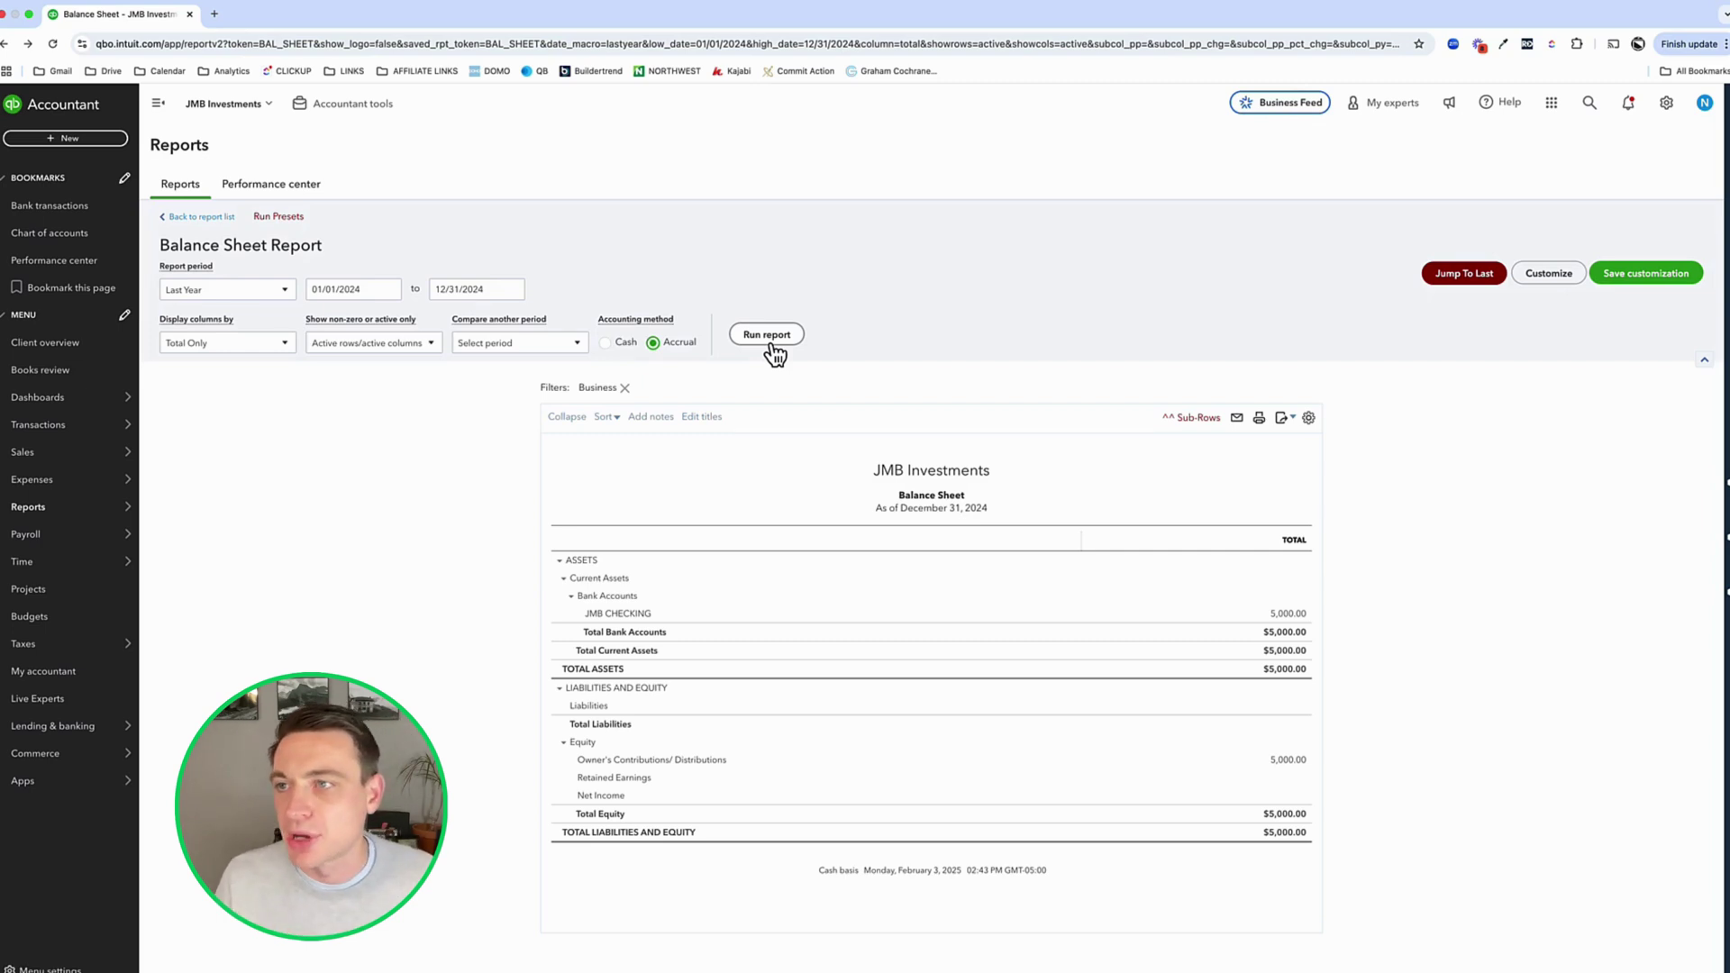
left_click(1669, 100)
left_click(1196, 191)
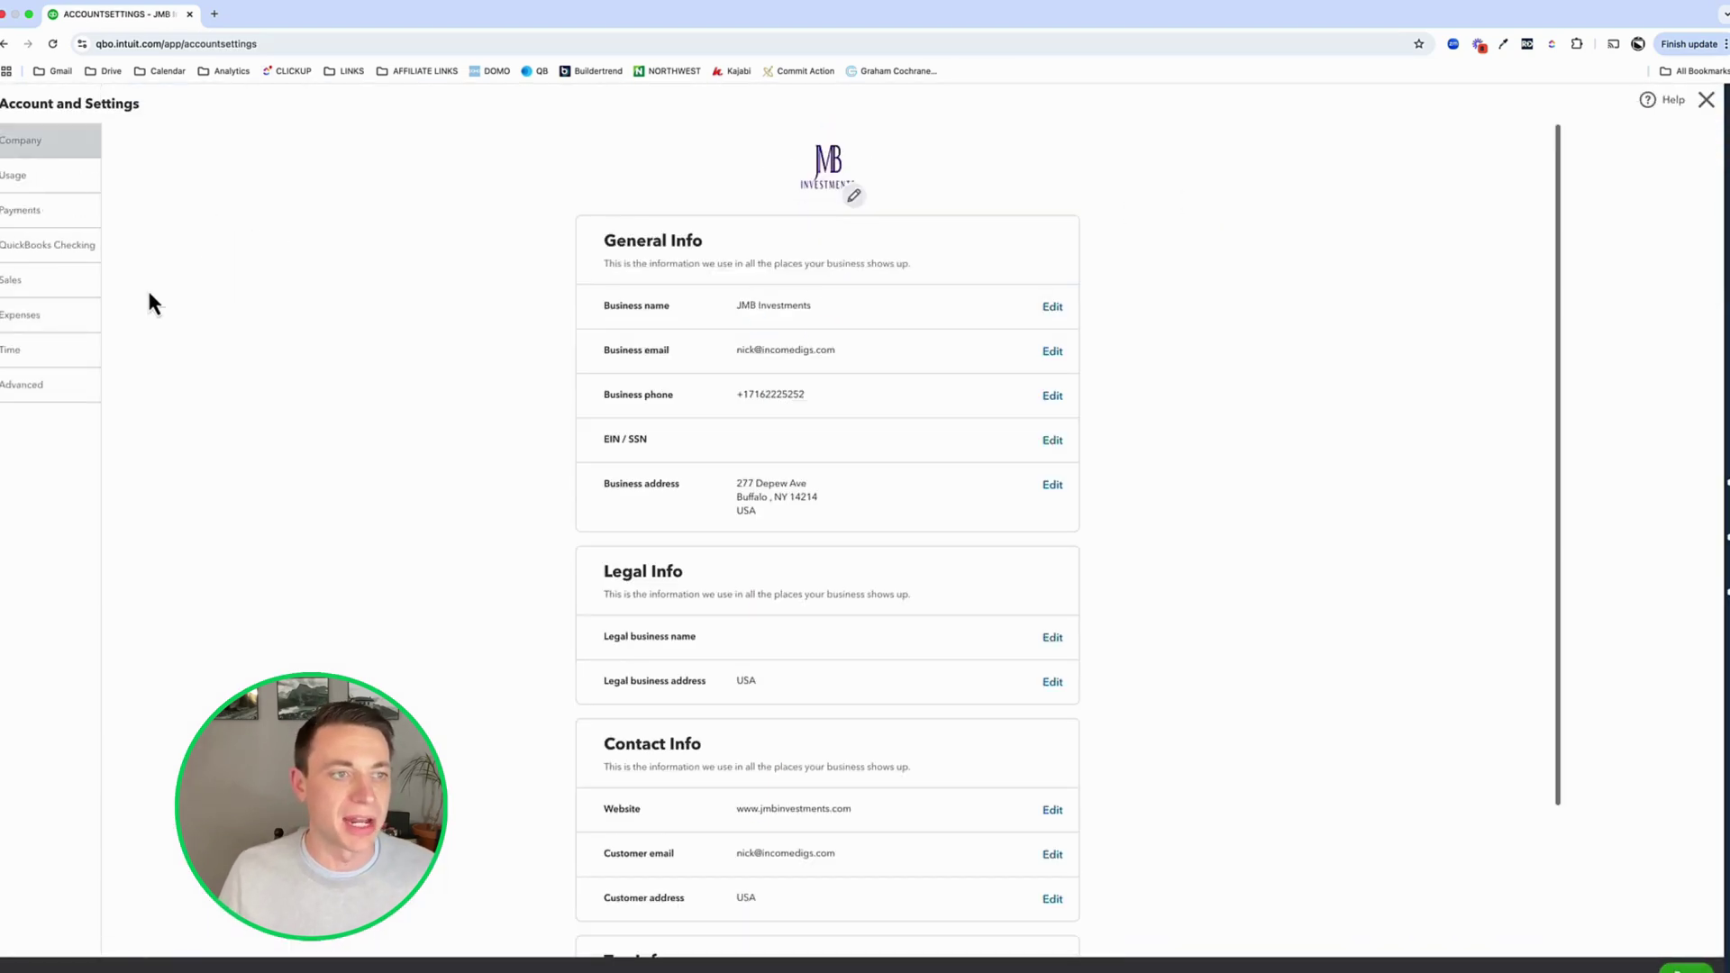
- Review the Advanced accounting method options, leave it on Accrual, and close Account and Settings
left_click(25, 390)
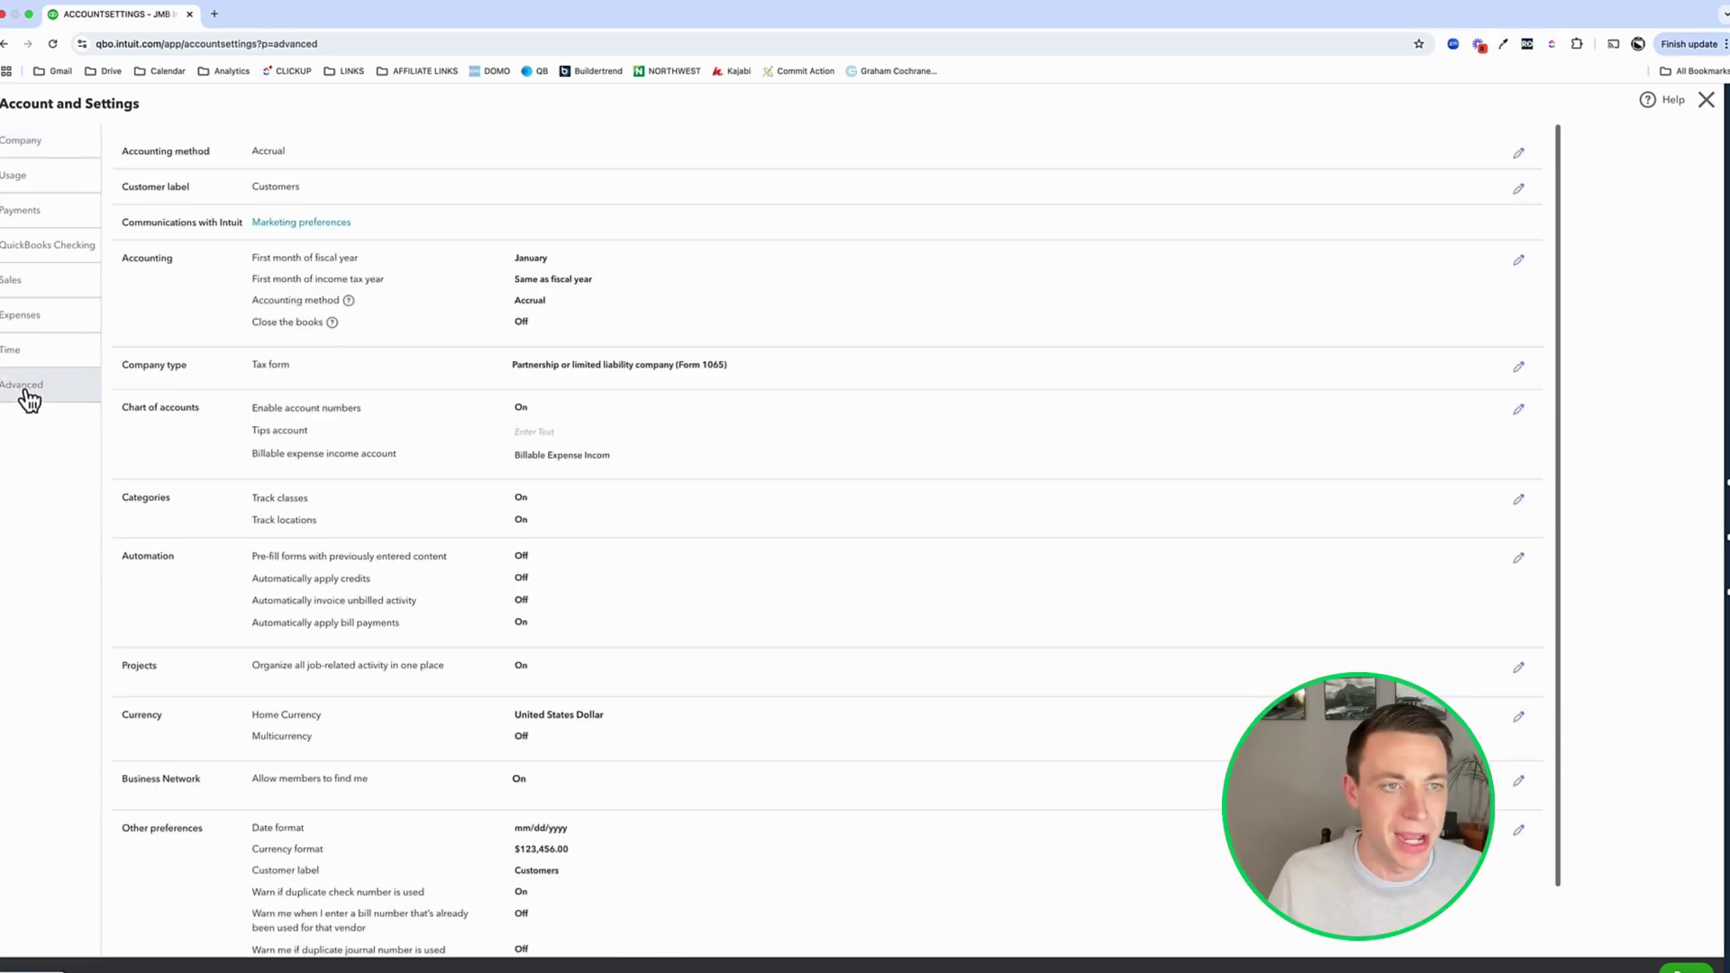
left_click(281, 164)
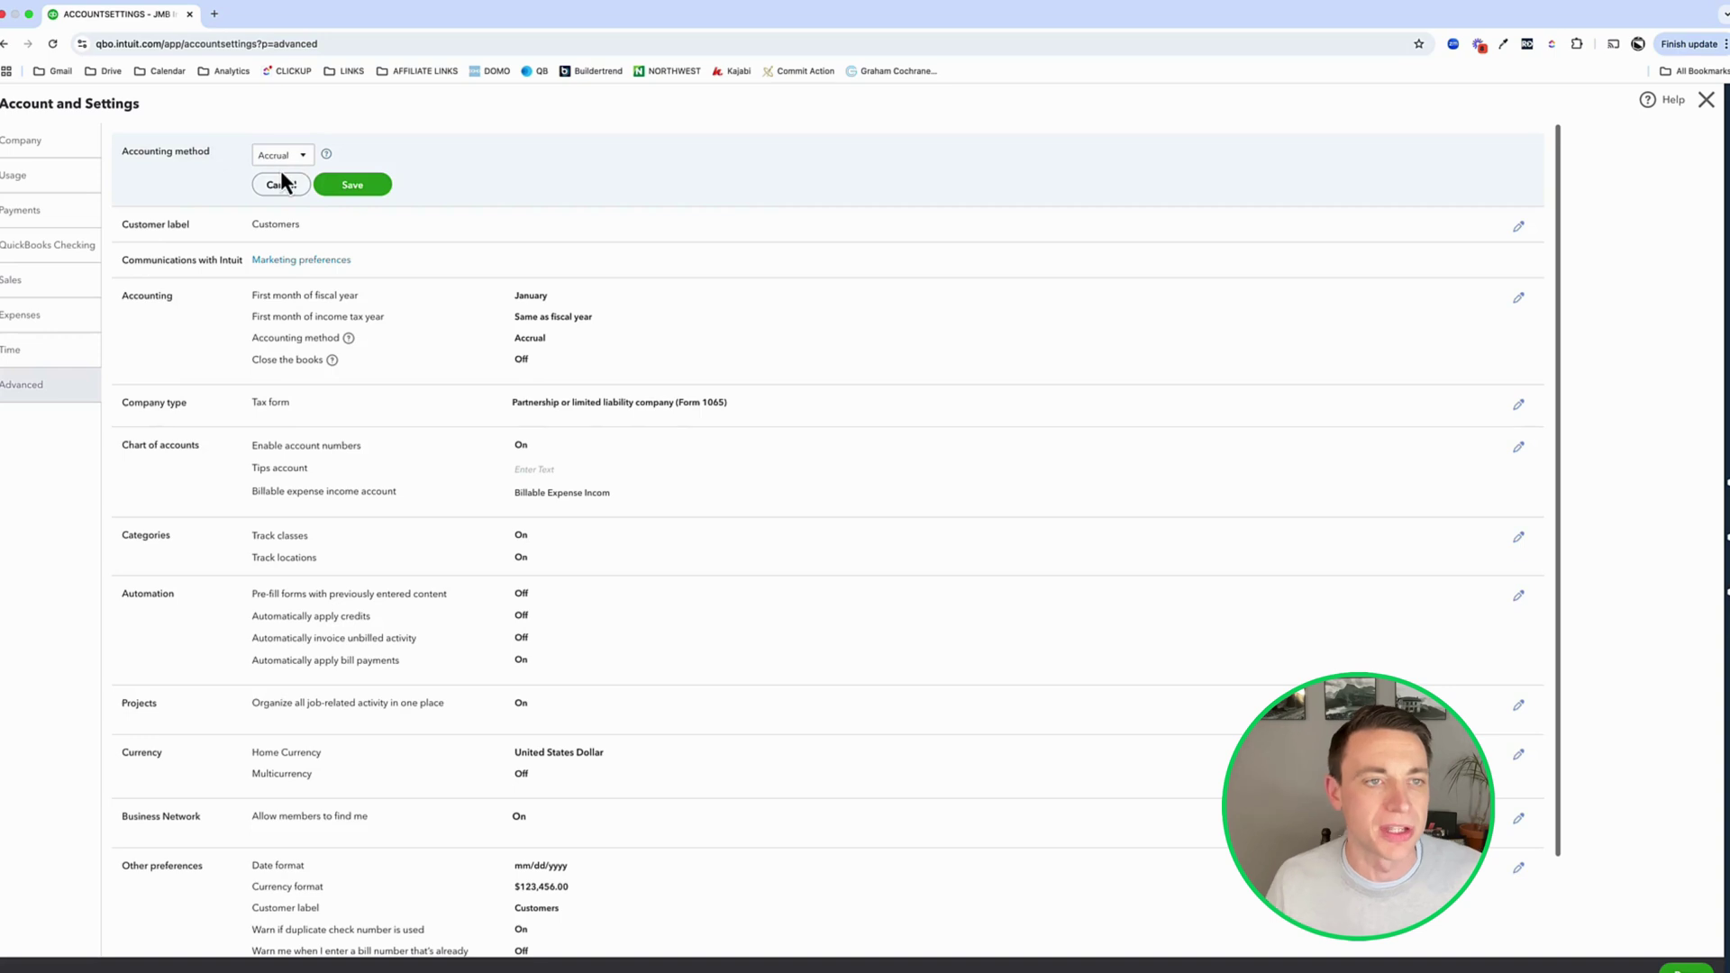
left_click(287, 159)
left_click(456, 145)
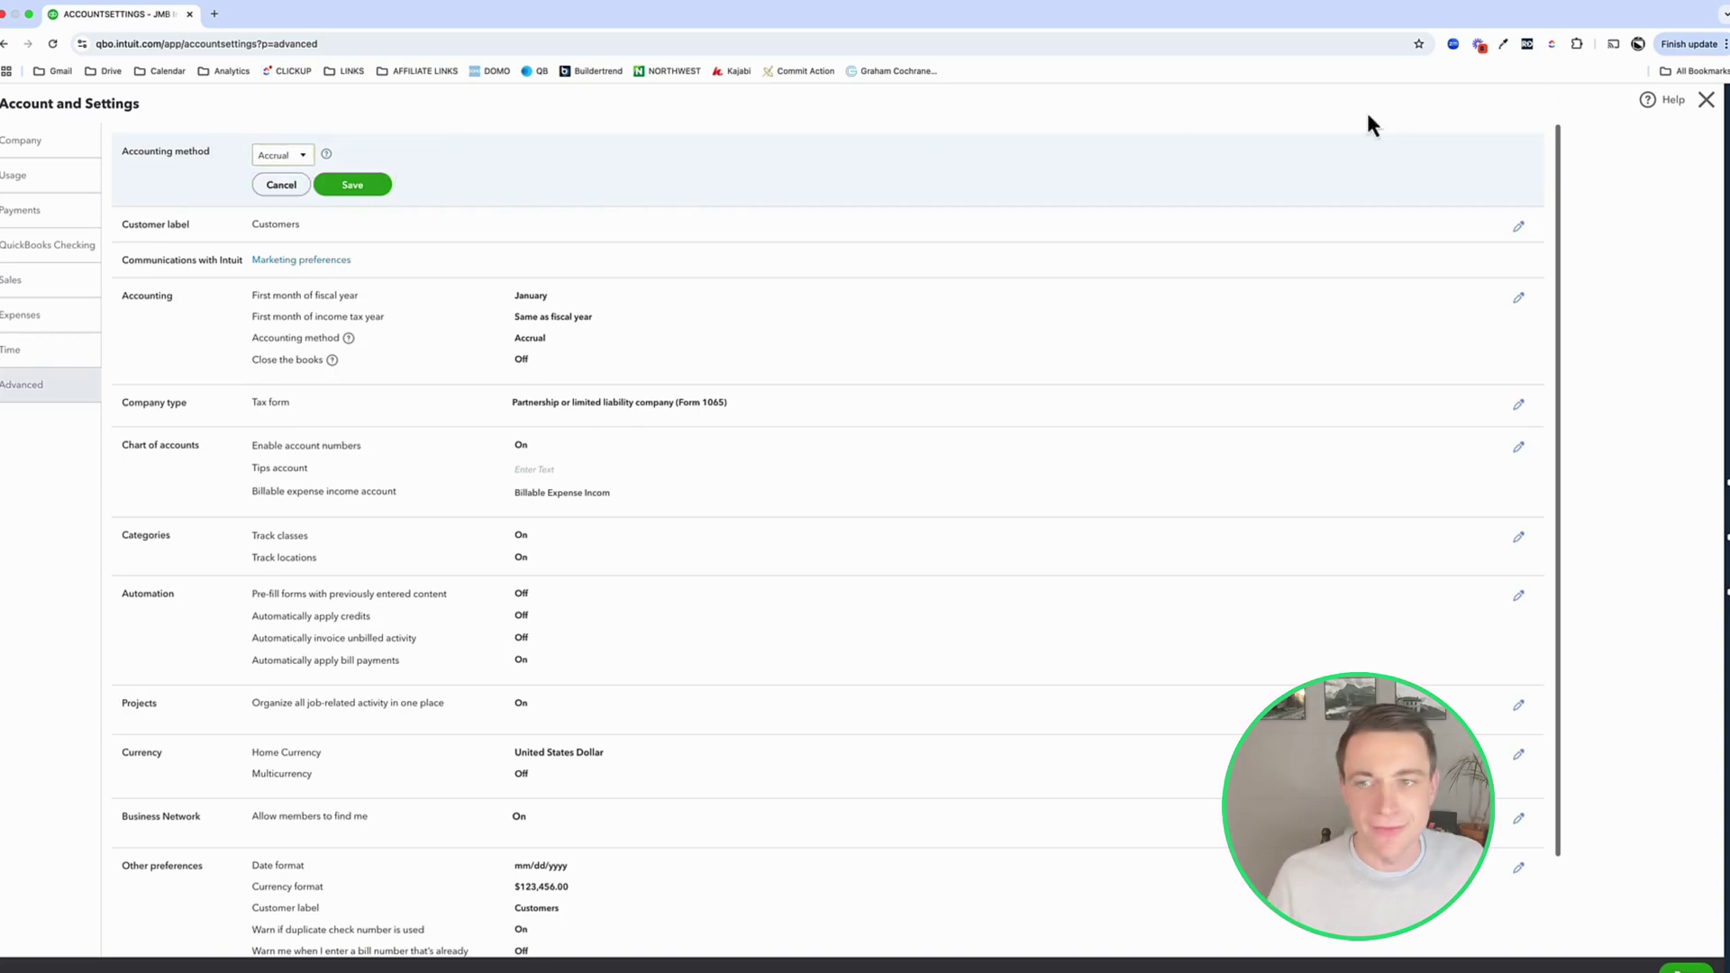
left_click(1705, 100)
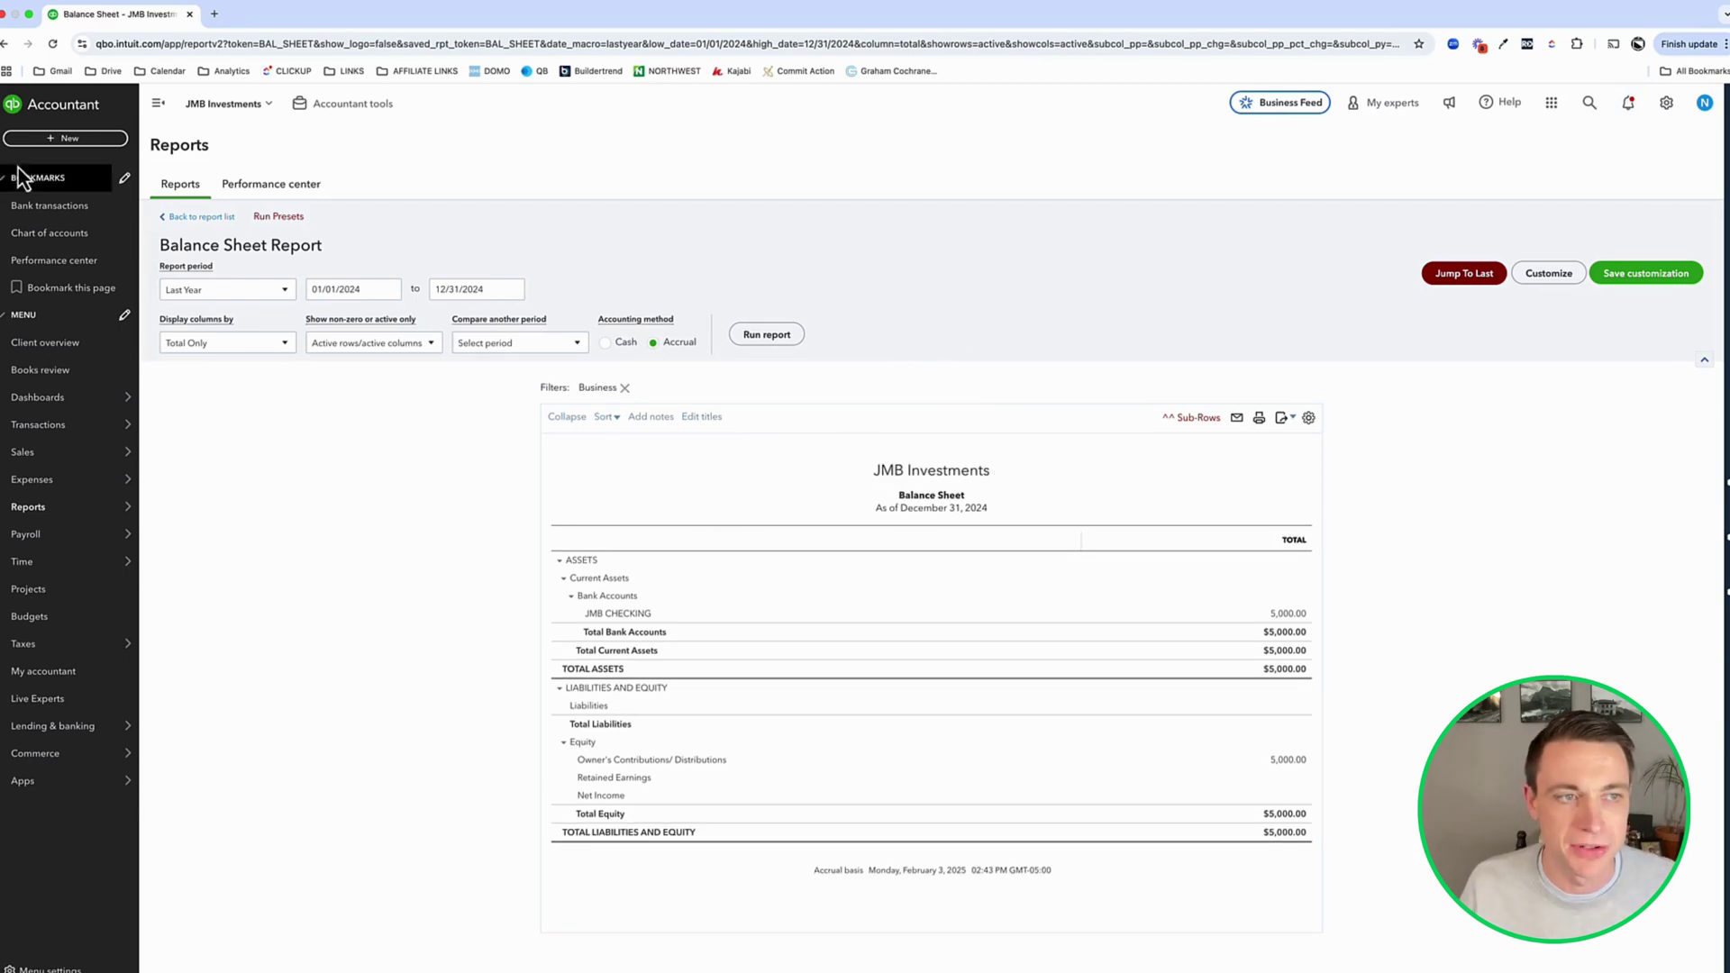
- Start a new bill for vendor Oakvale Homes with category 10 Repairs & Maintenance
left_click(74, 140)
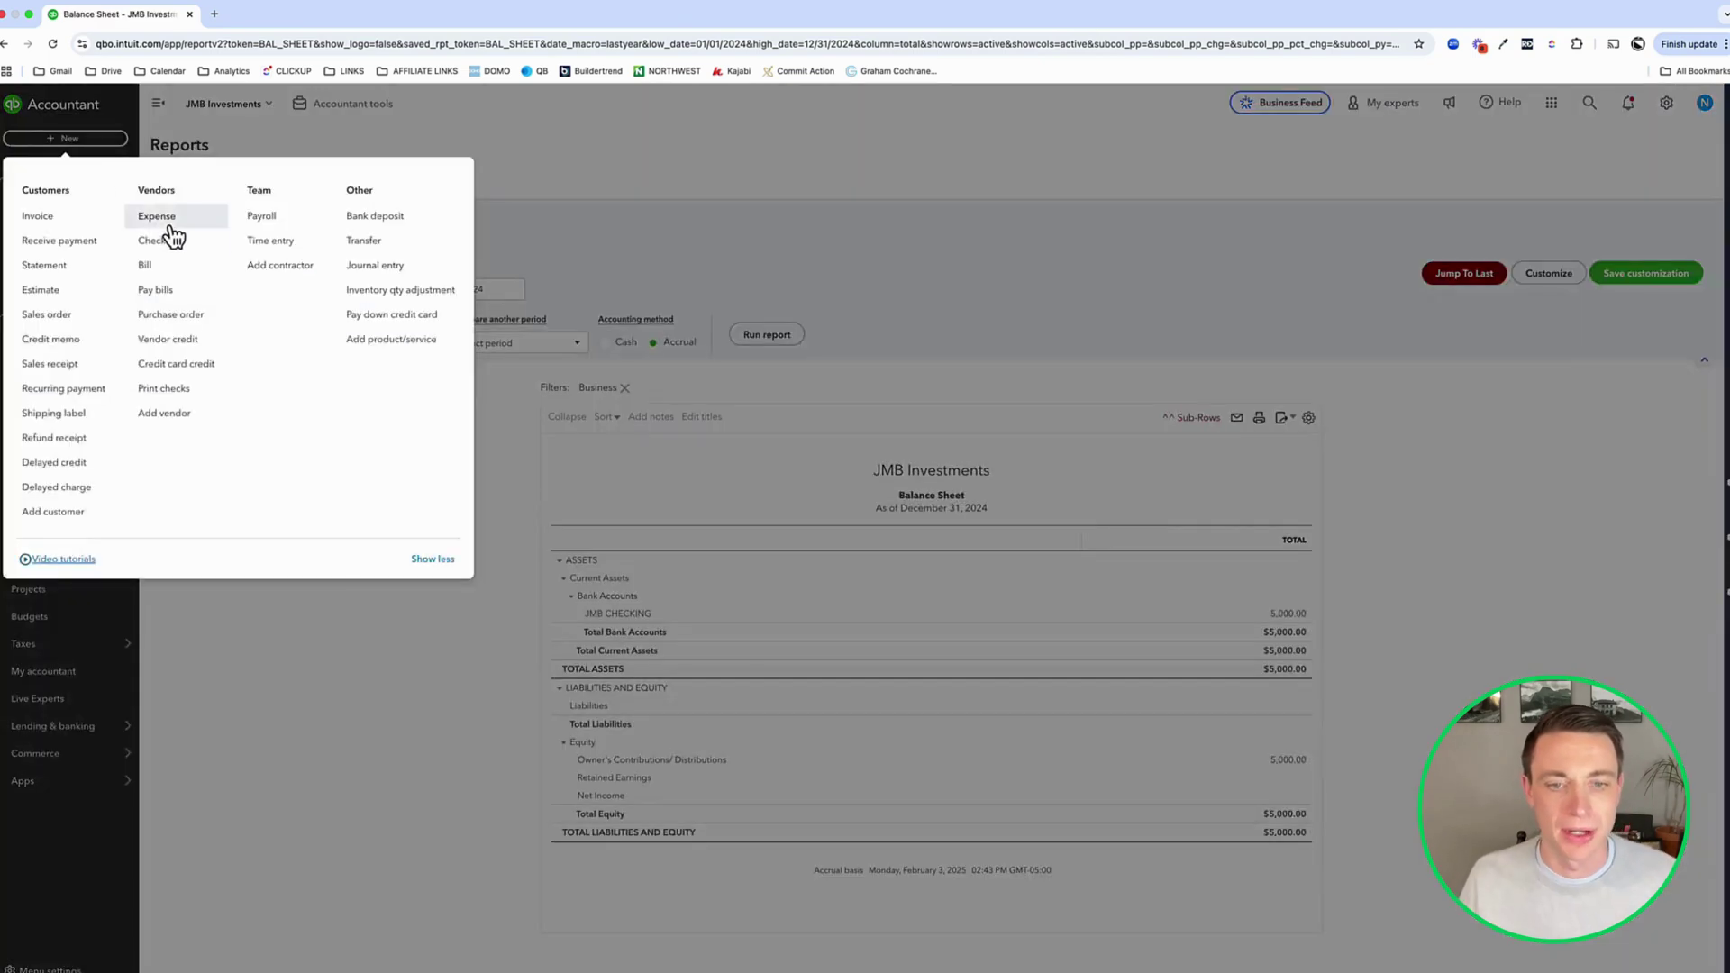
left_click(146, 266)
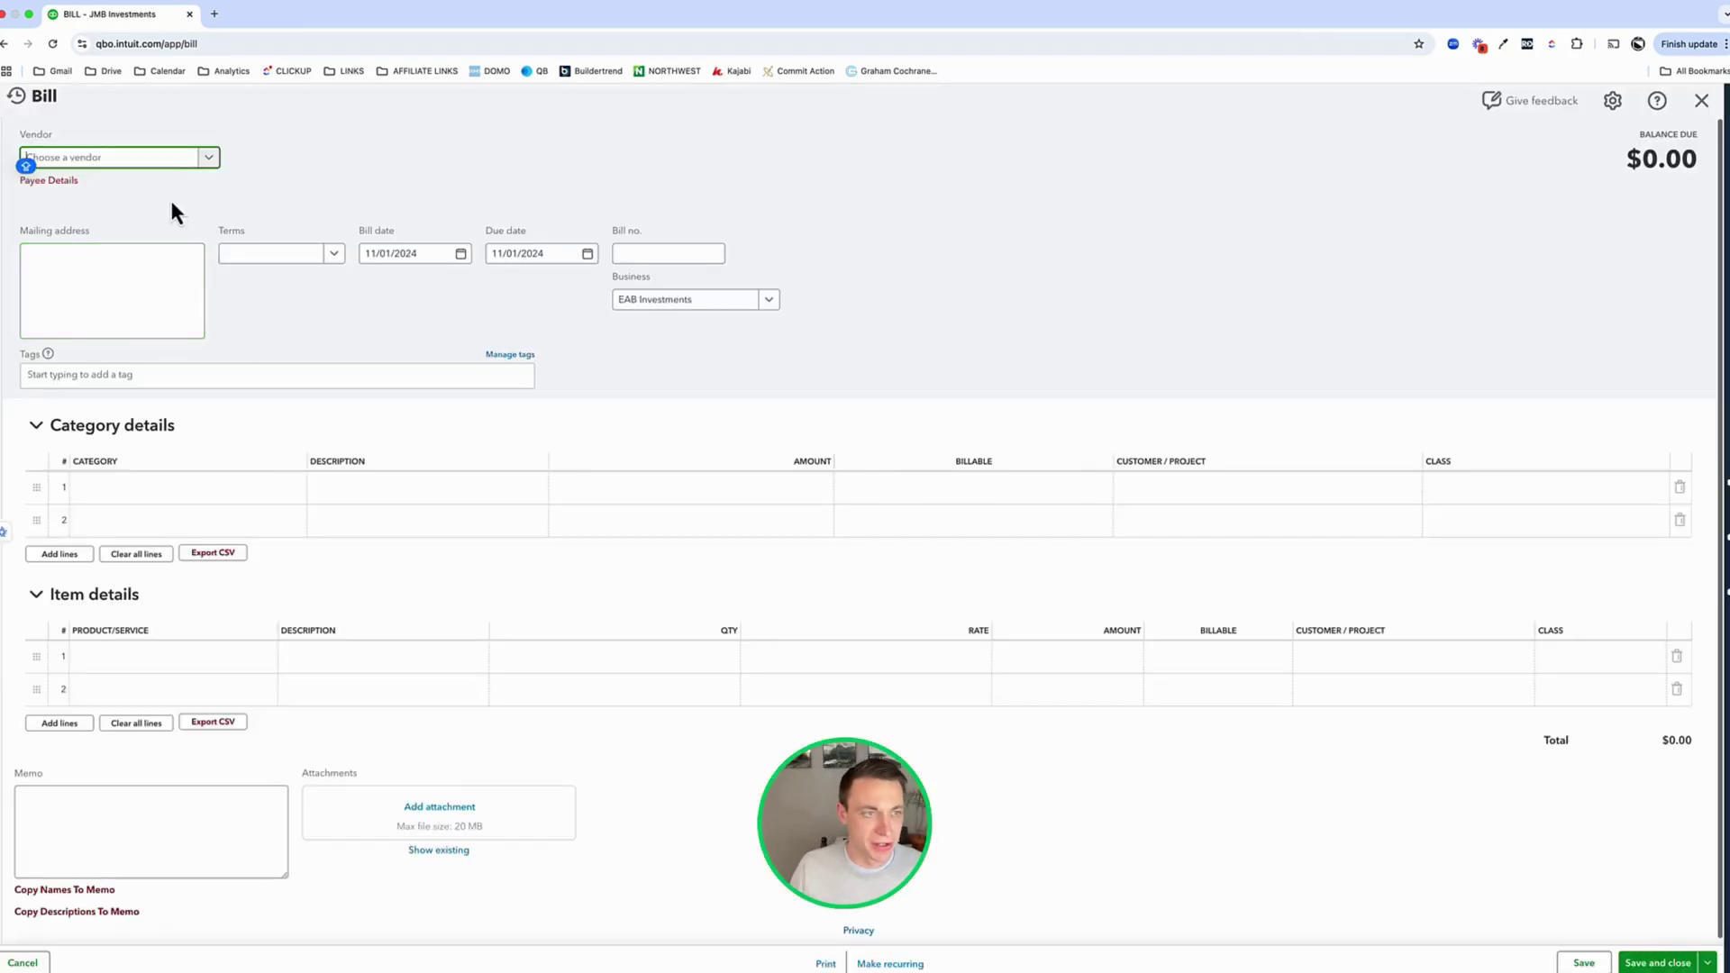
type("OAKVA")
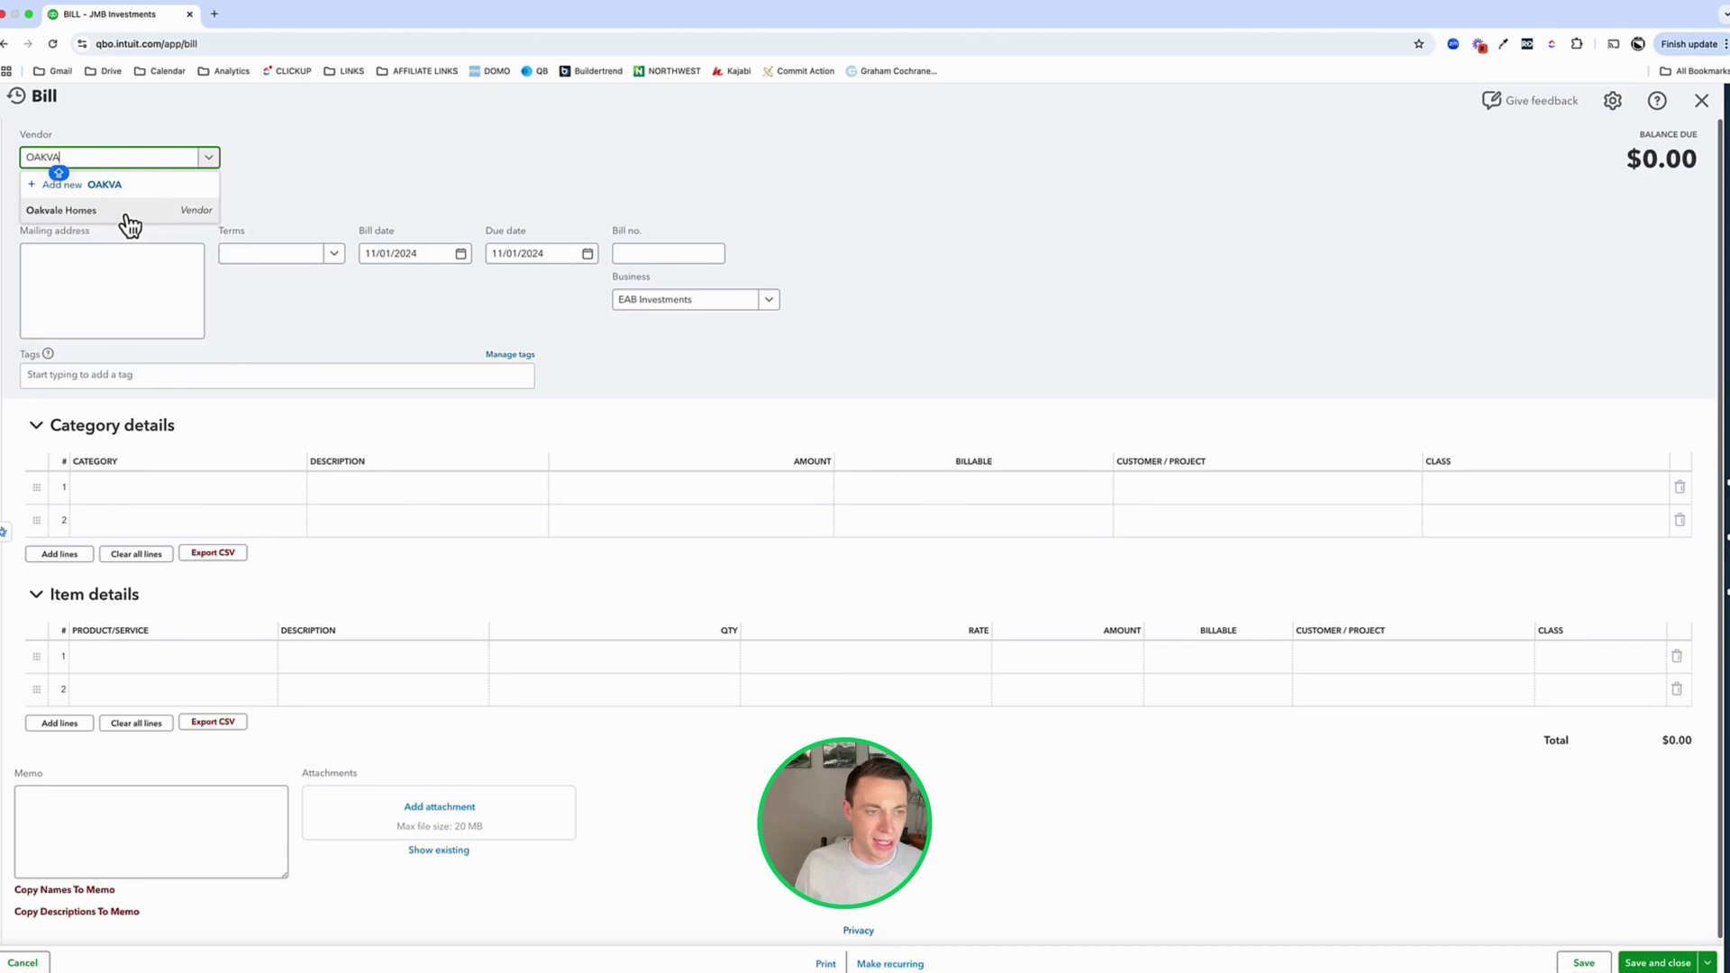
left_click(127, 215)
left_click(171, 487)
type("REP")
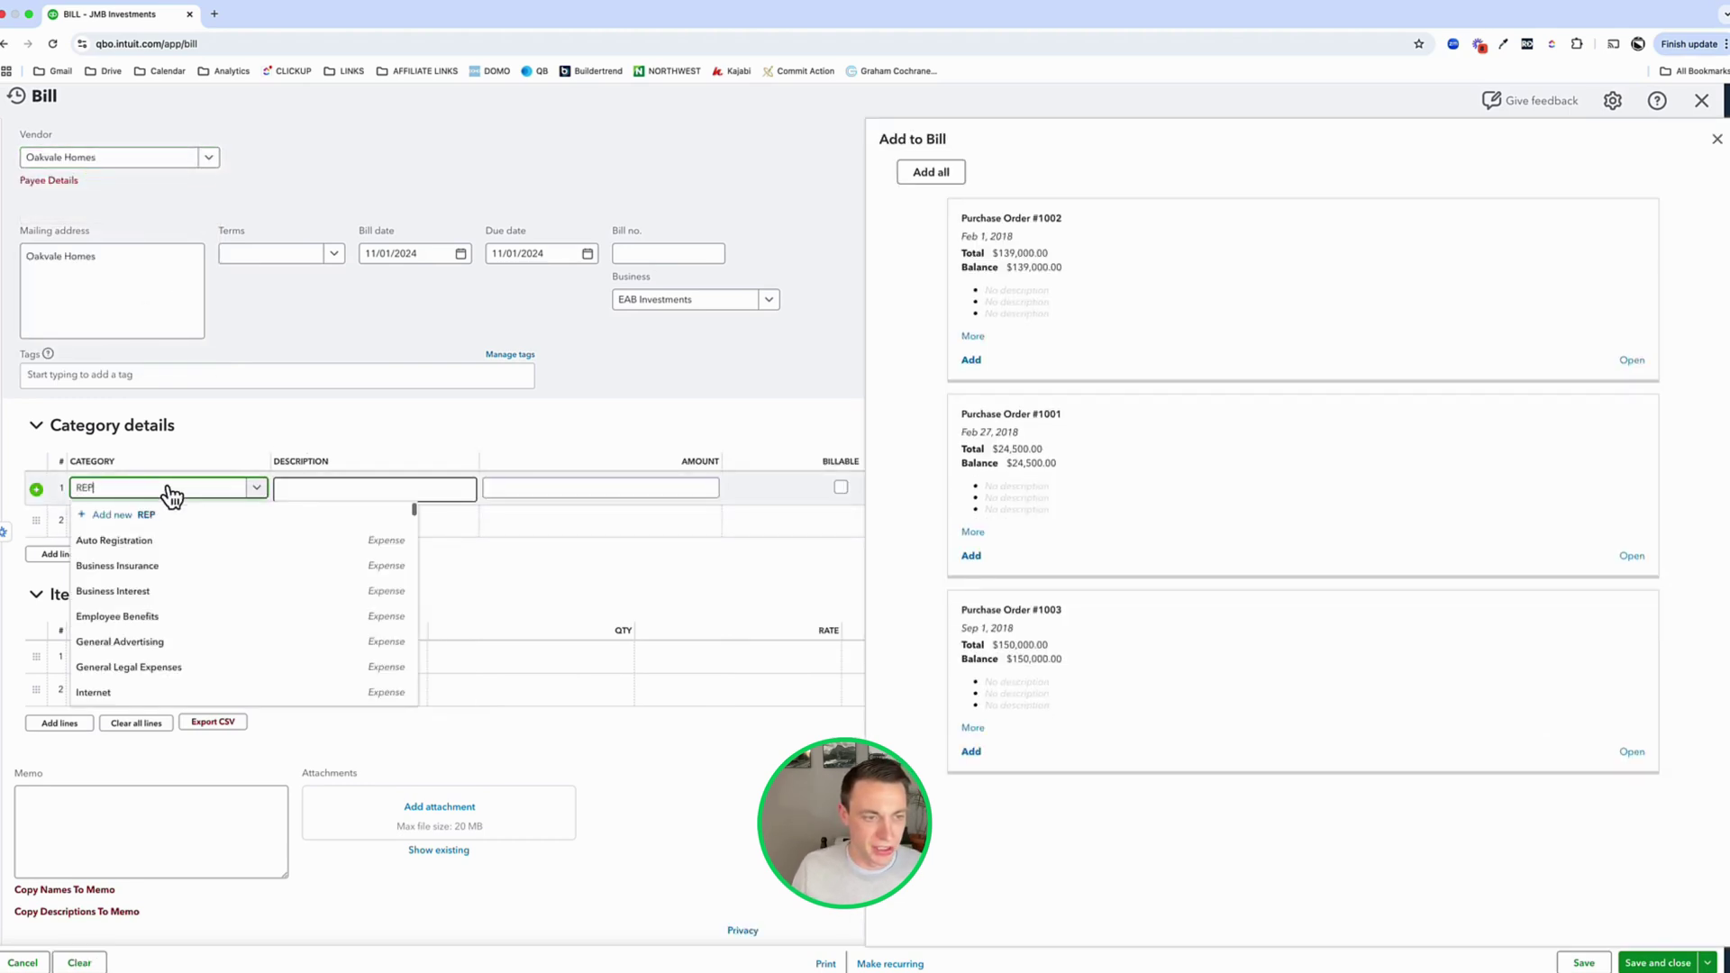
type("AIRS")
key("Return")
- Give the bill line a $5,000.00 amount and class 205 Morris
left_click(1716, 138)
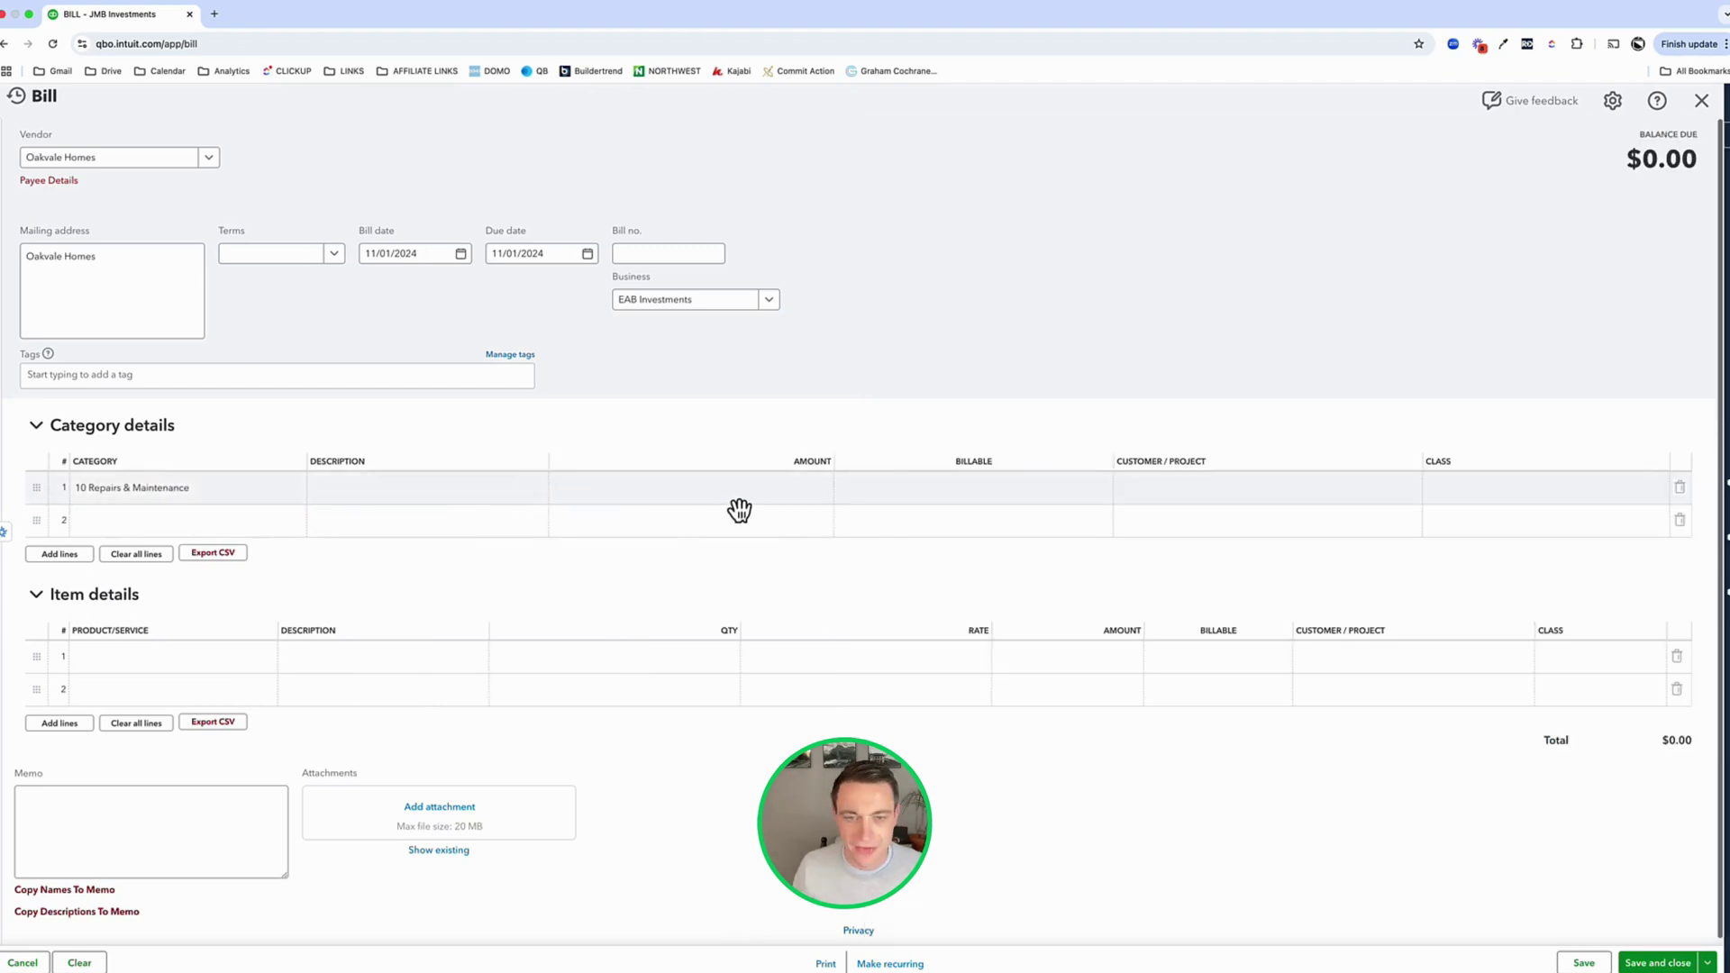
left_click(732, 499)
type("5000")
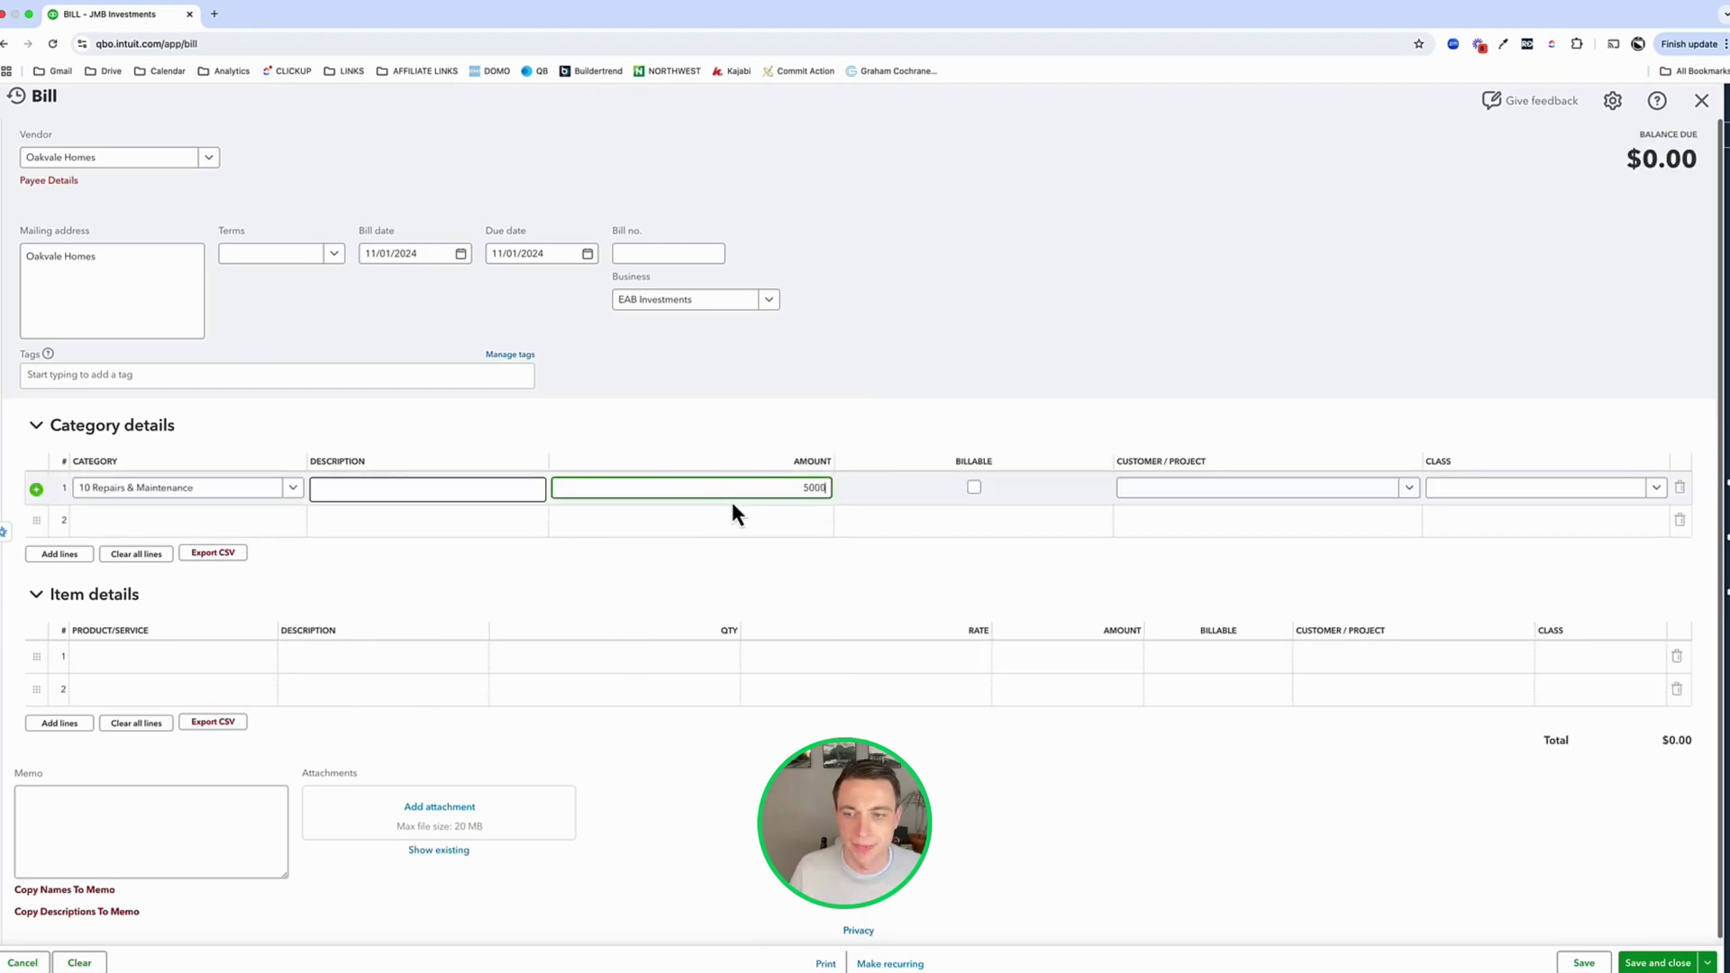
key("Tab")
left_click(1239, 487)
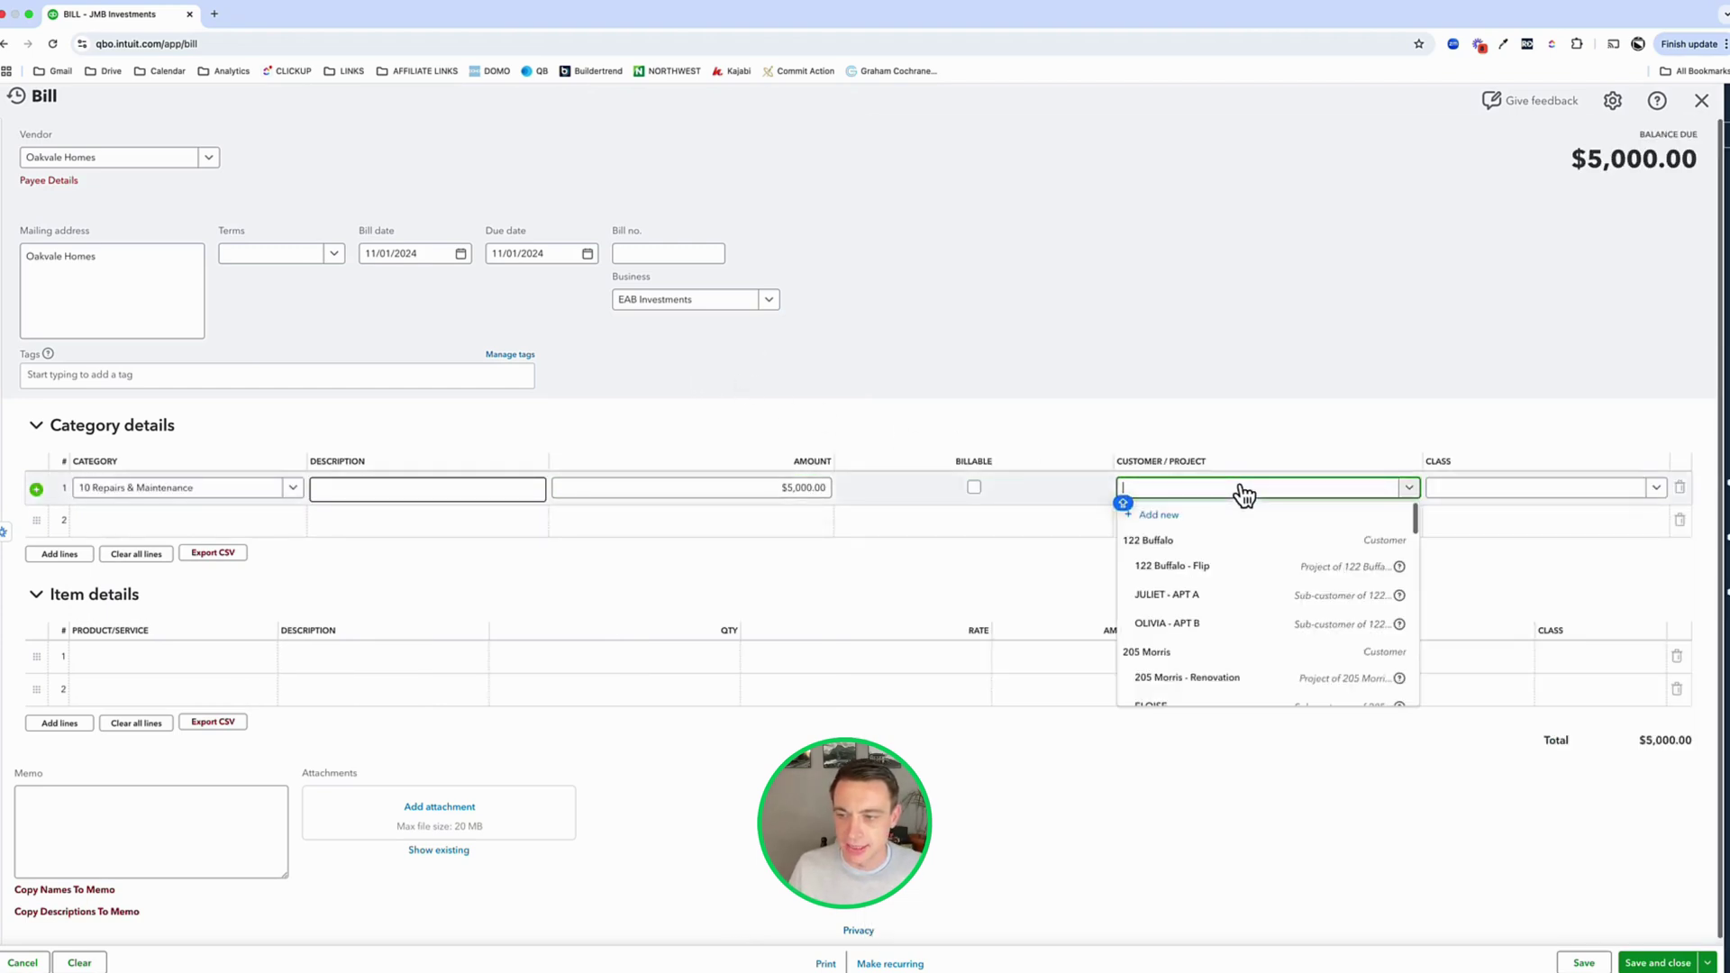
left_click(1471, 488)
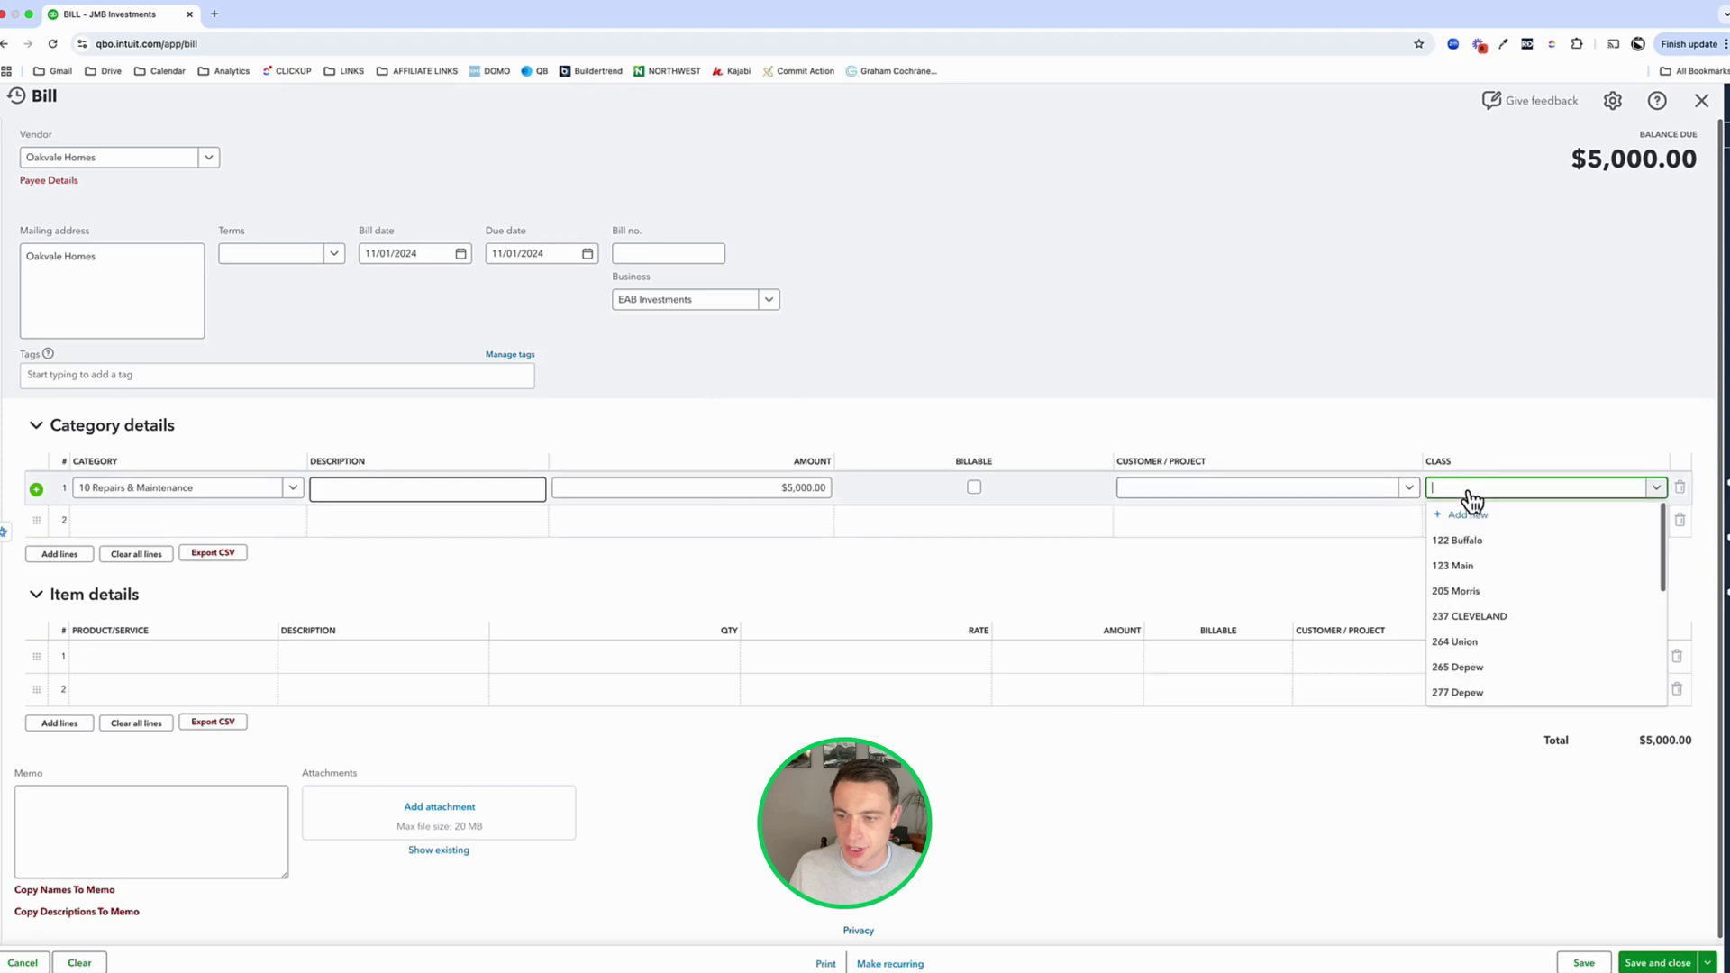
left_click(1456, 590)
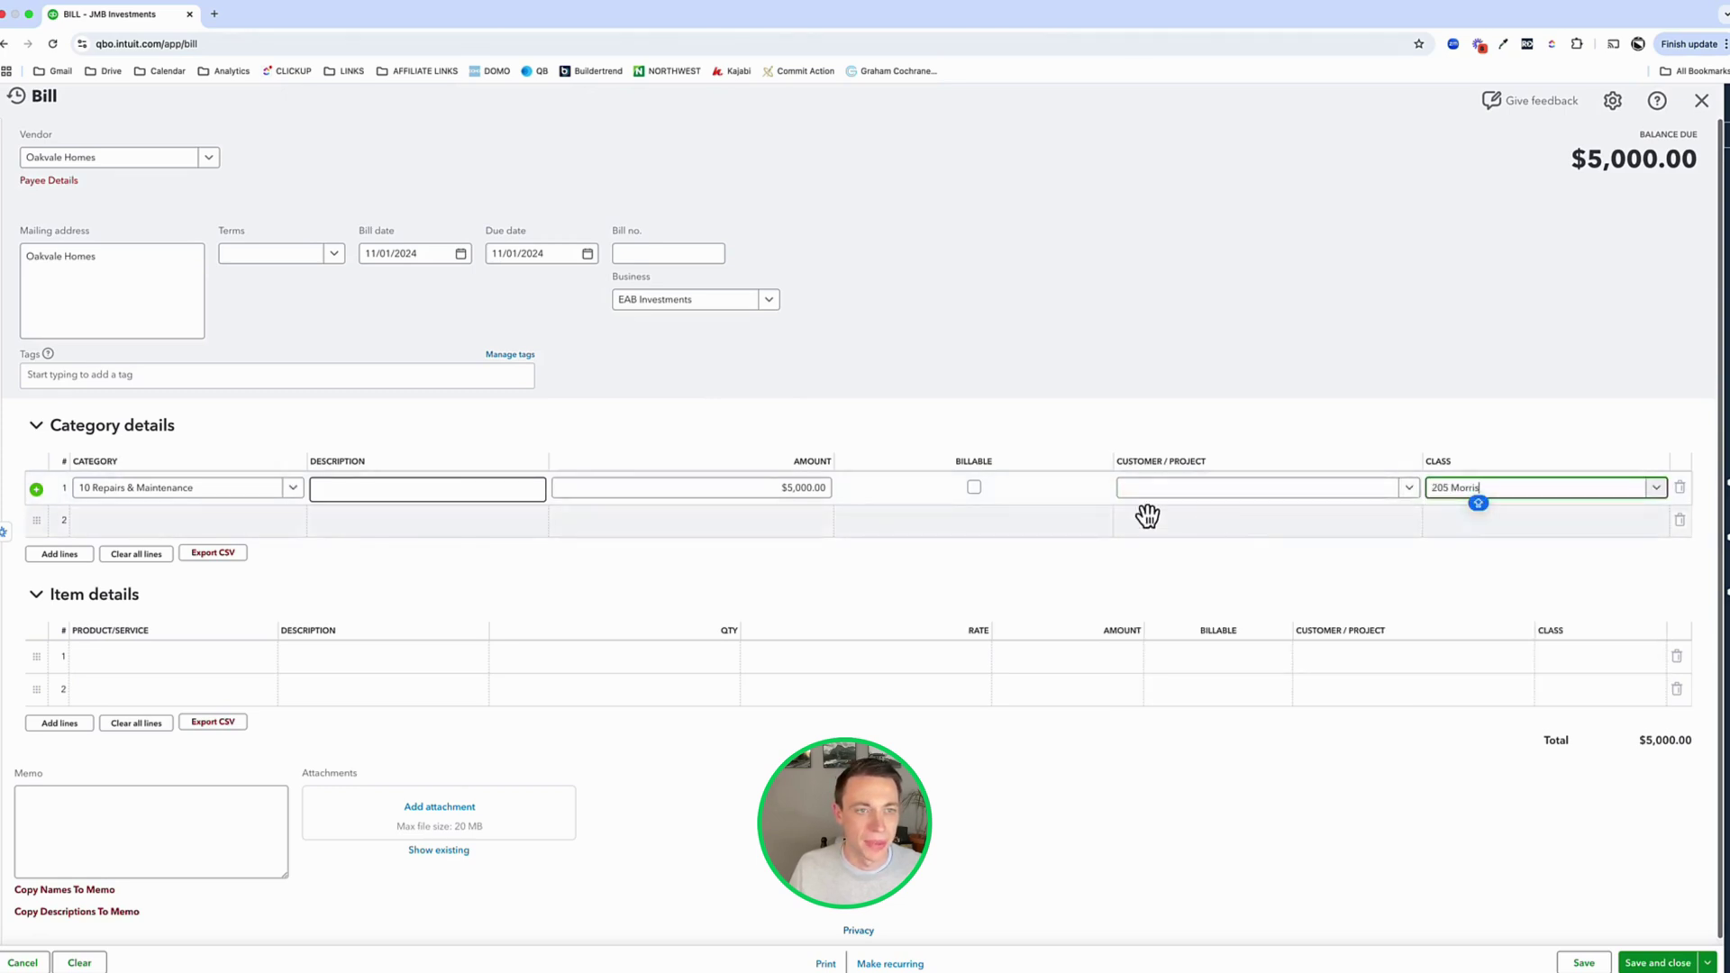
left_click(713, 324)
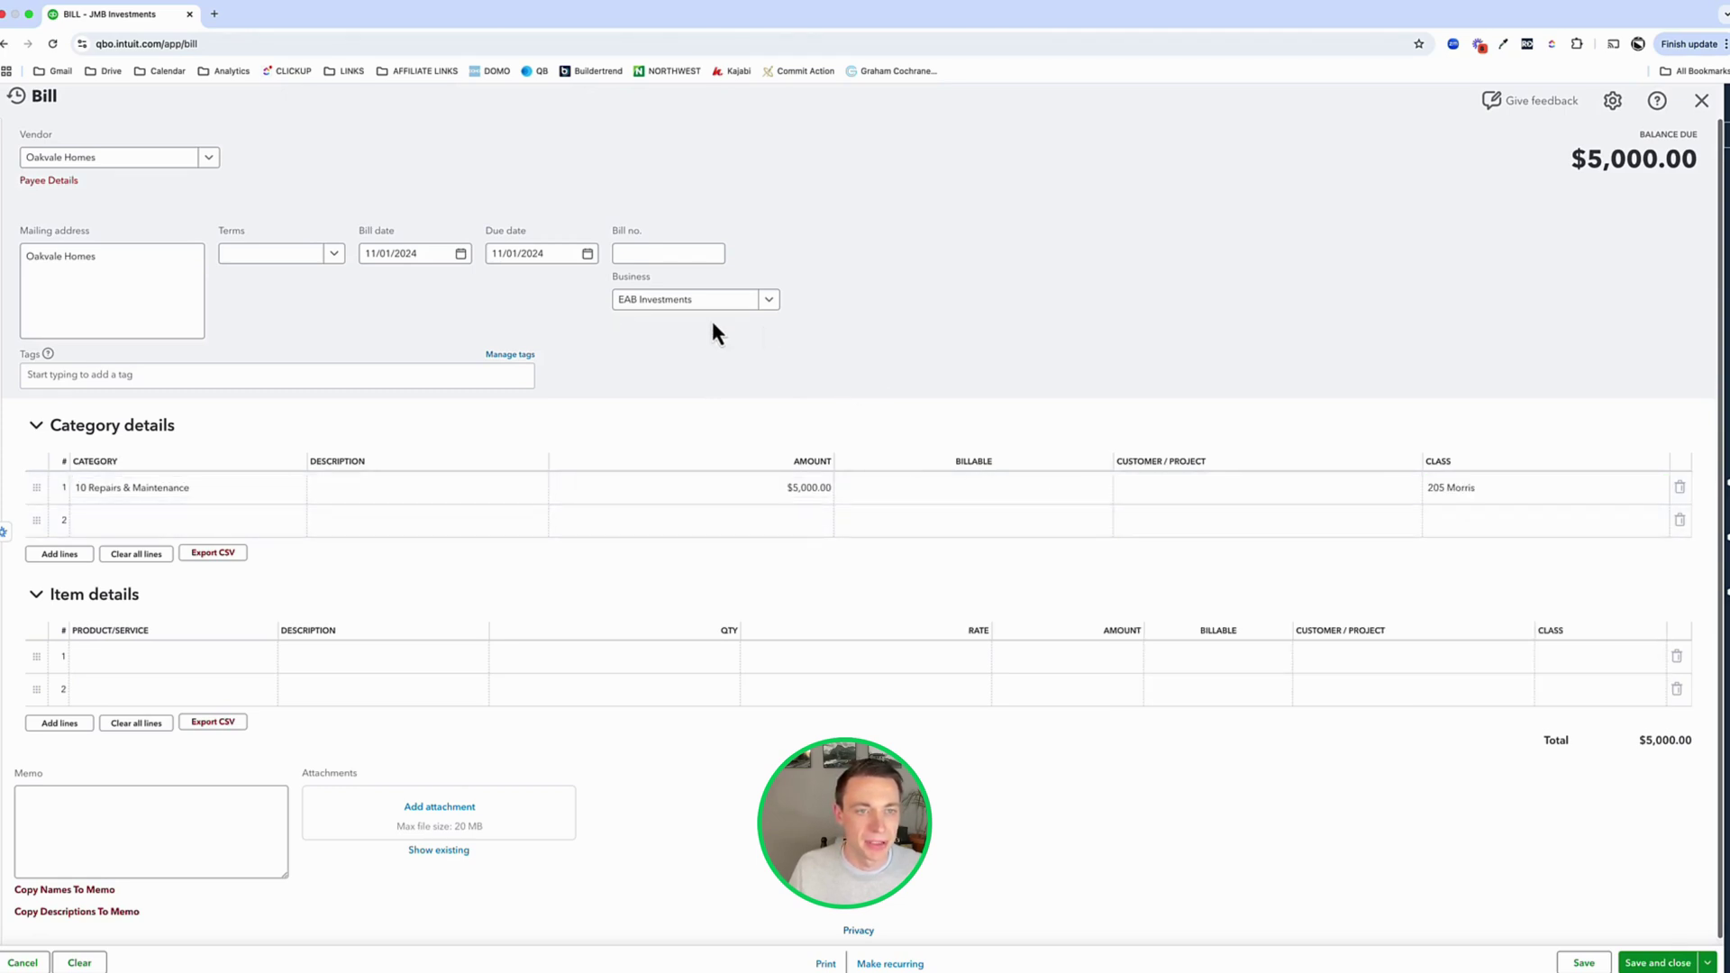
- Date the bill 12/11/2024, due 01/01/2025, and save it
left_click(461, 254)
left_click(511, 292)
left_click(442, 382)
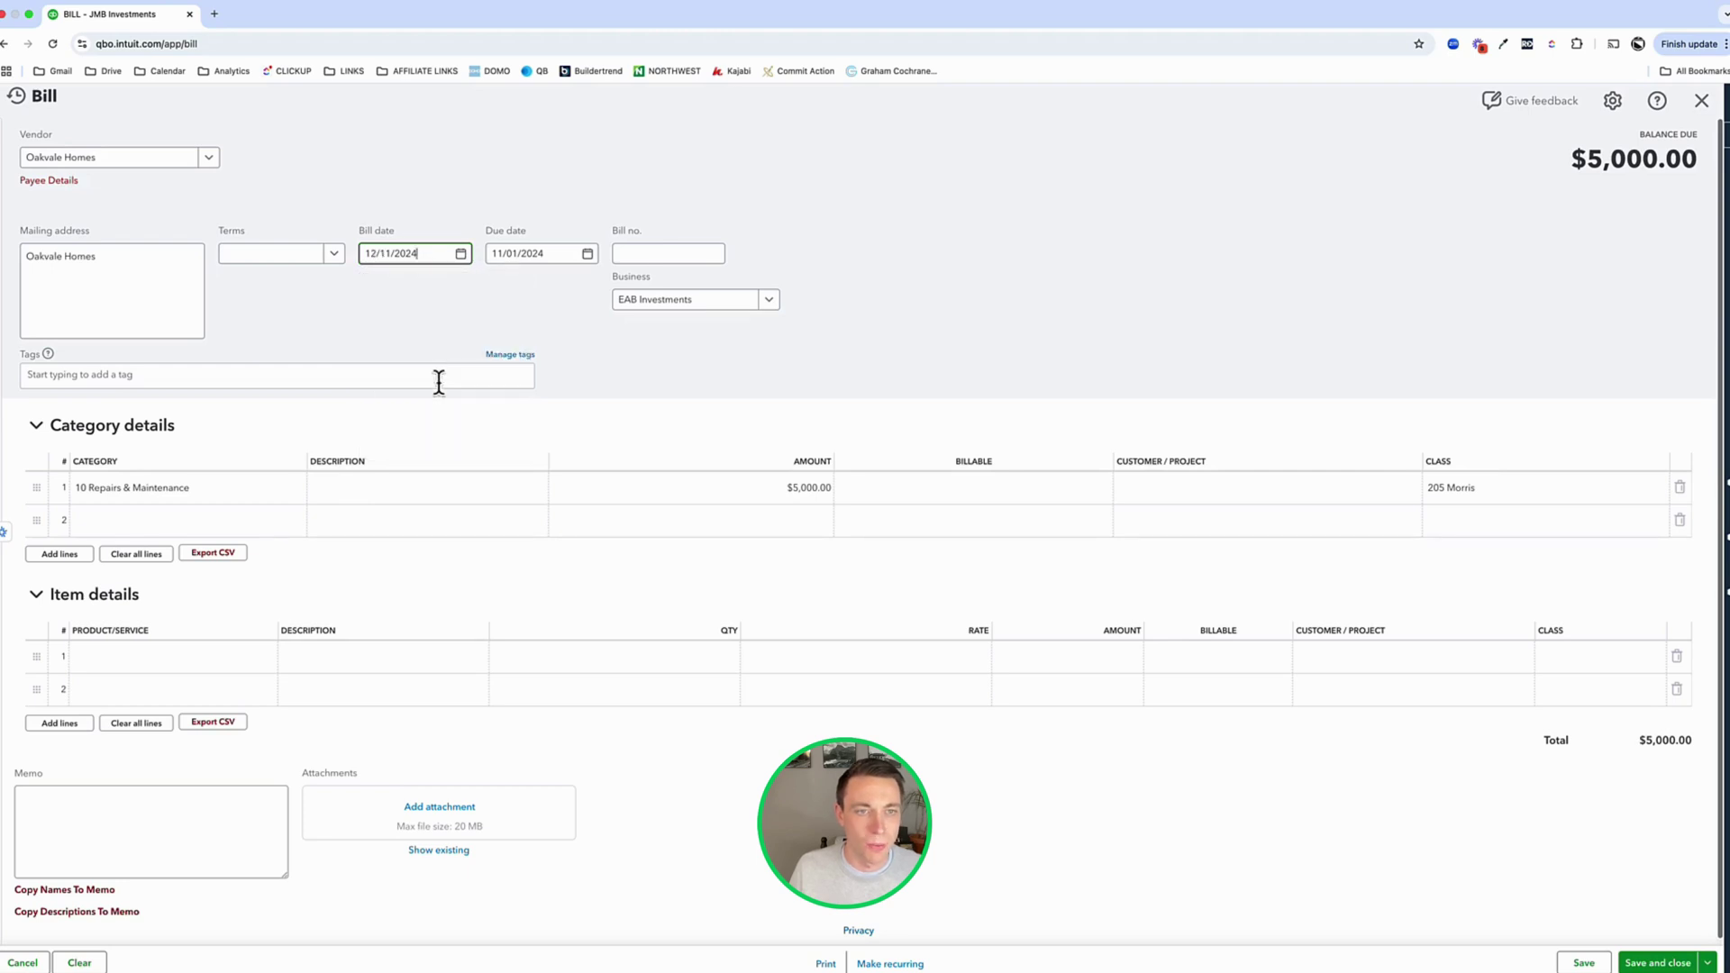
left_click(588, 254)
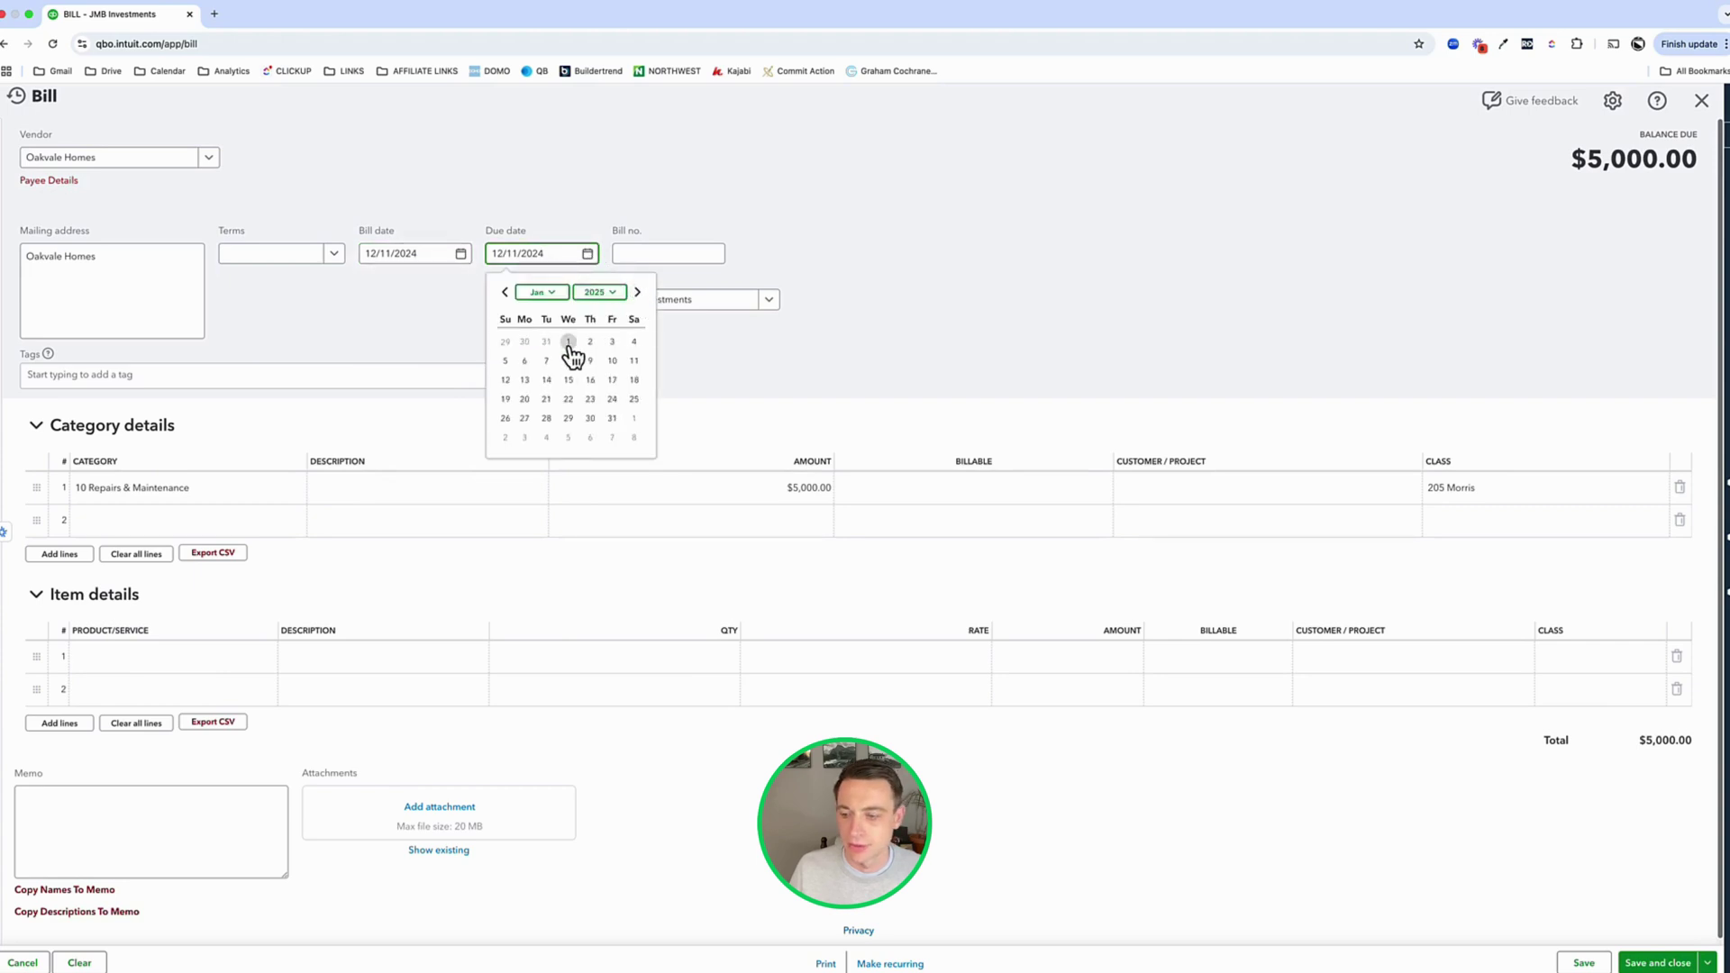
left_click(569, 342)
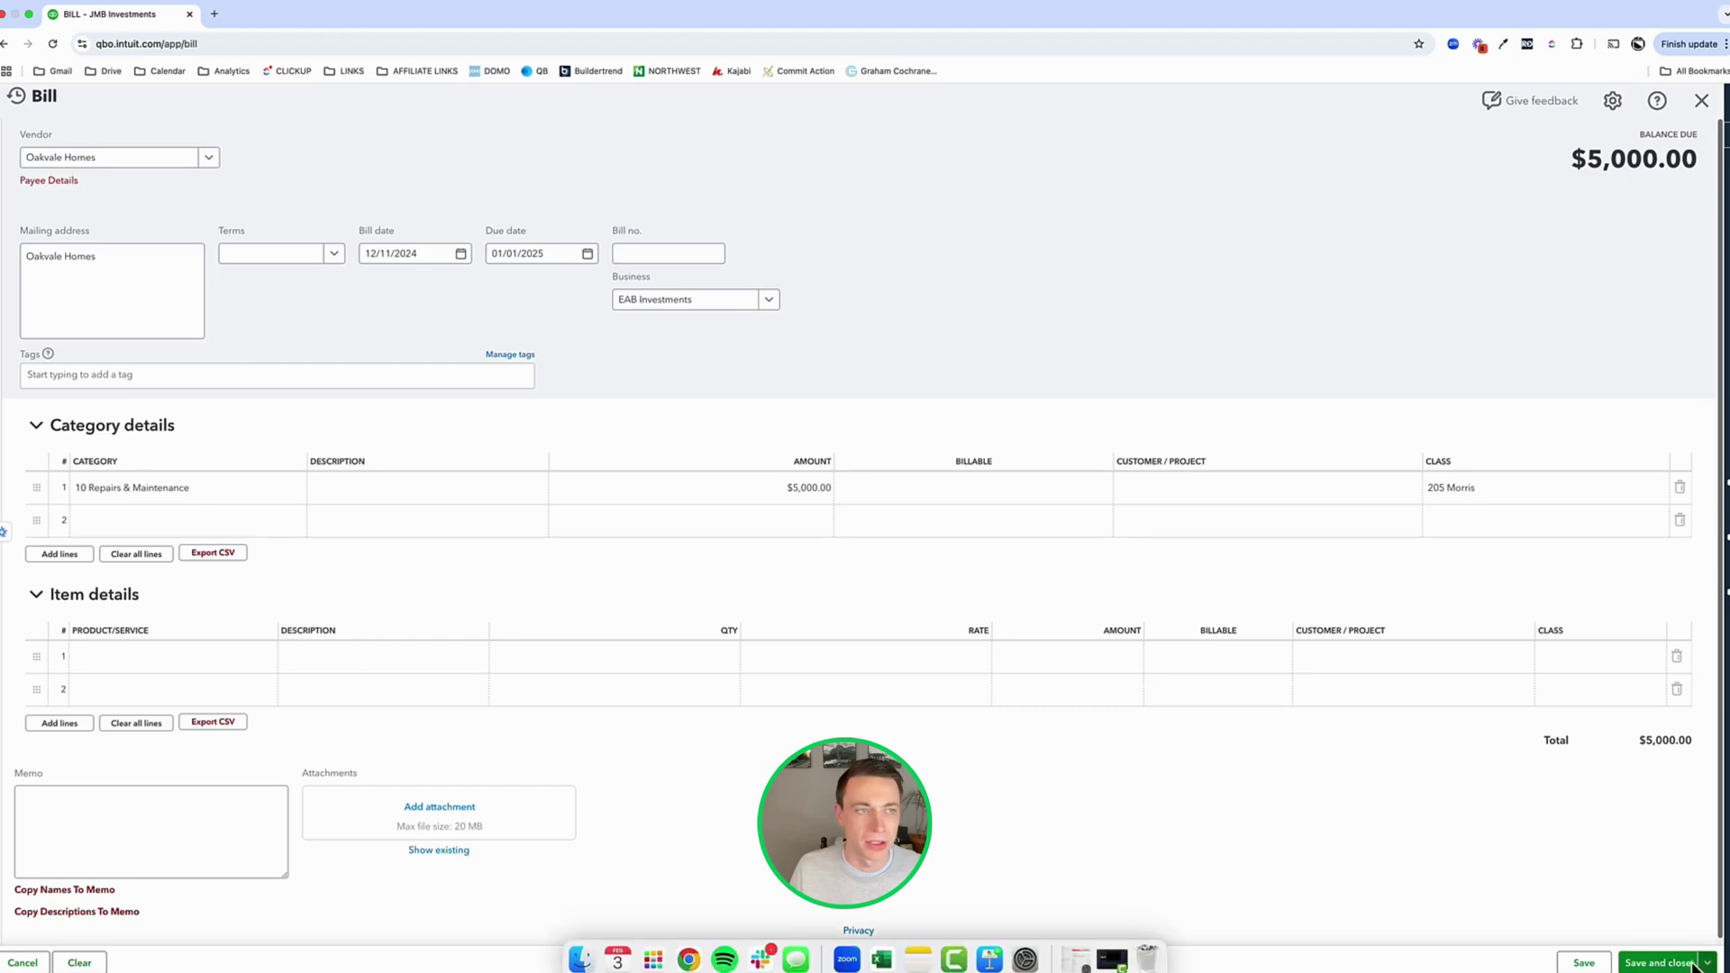
left_click(1654, 963)
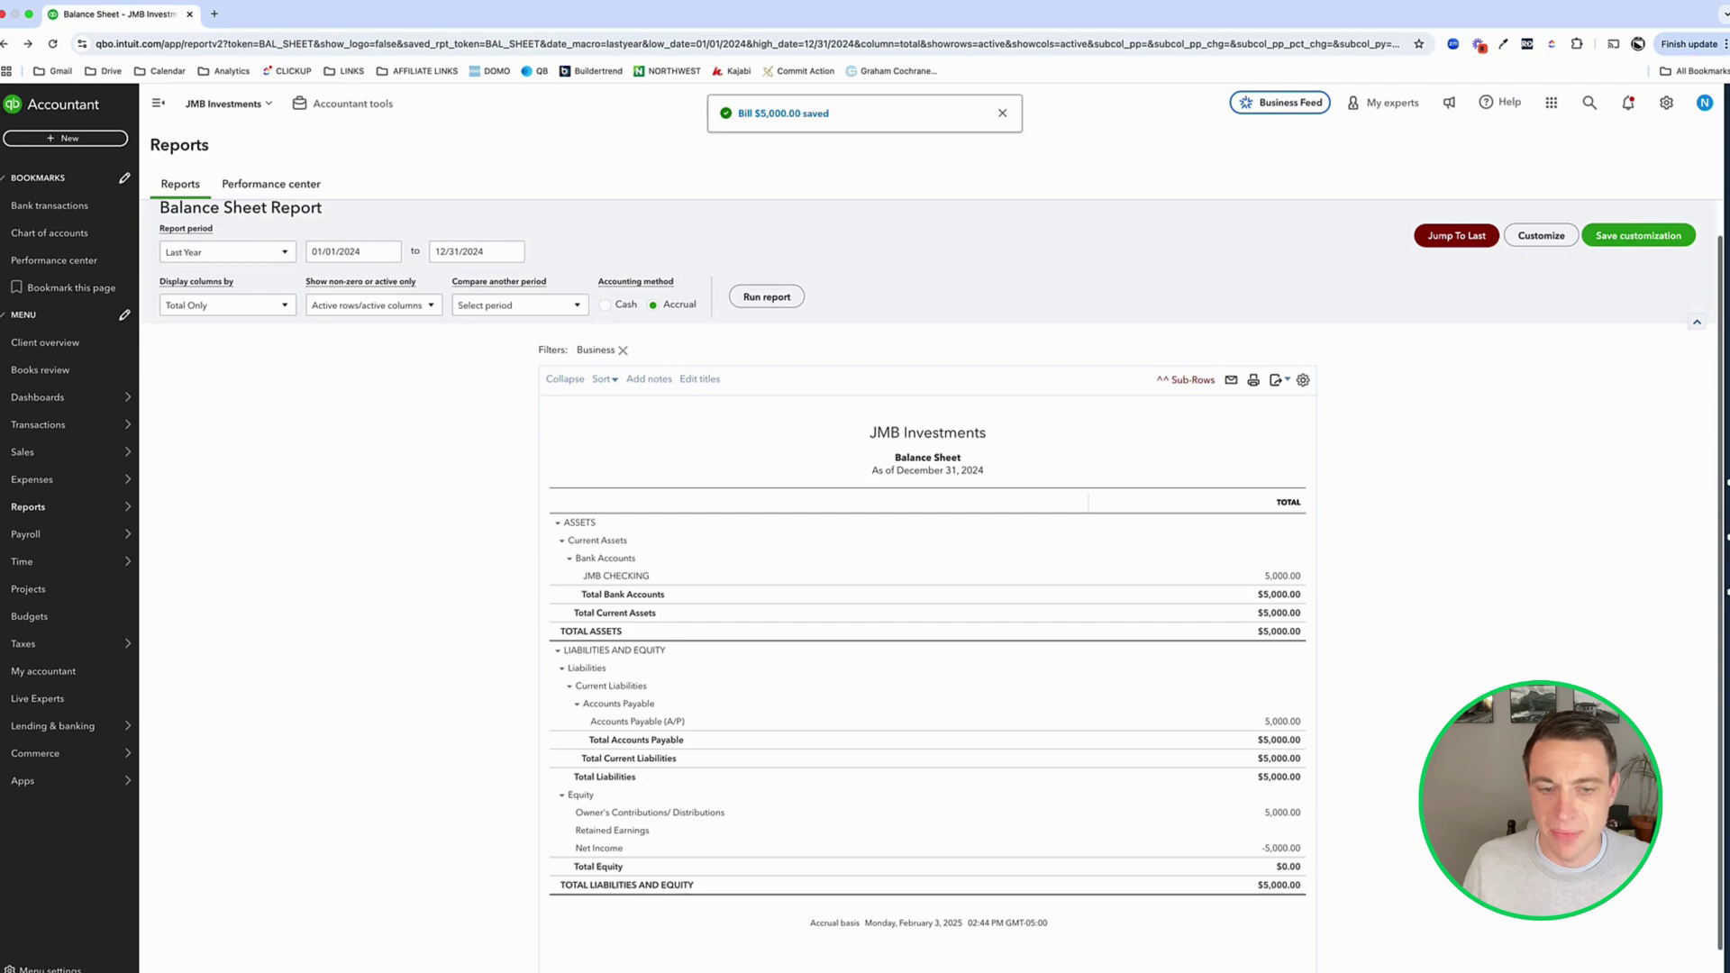
- Rerun the Balance Sheet on cash then accrual, and drill into the $5,000 Accounts Payable
scroll(1412, 817, "down", 1)
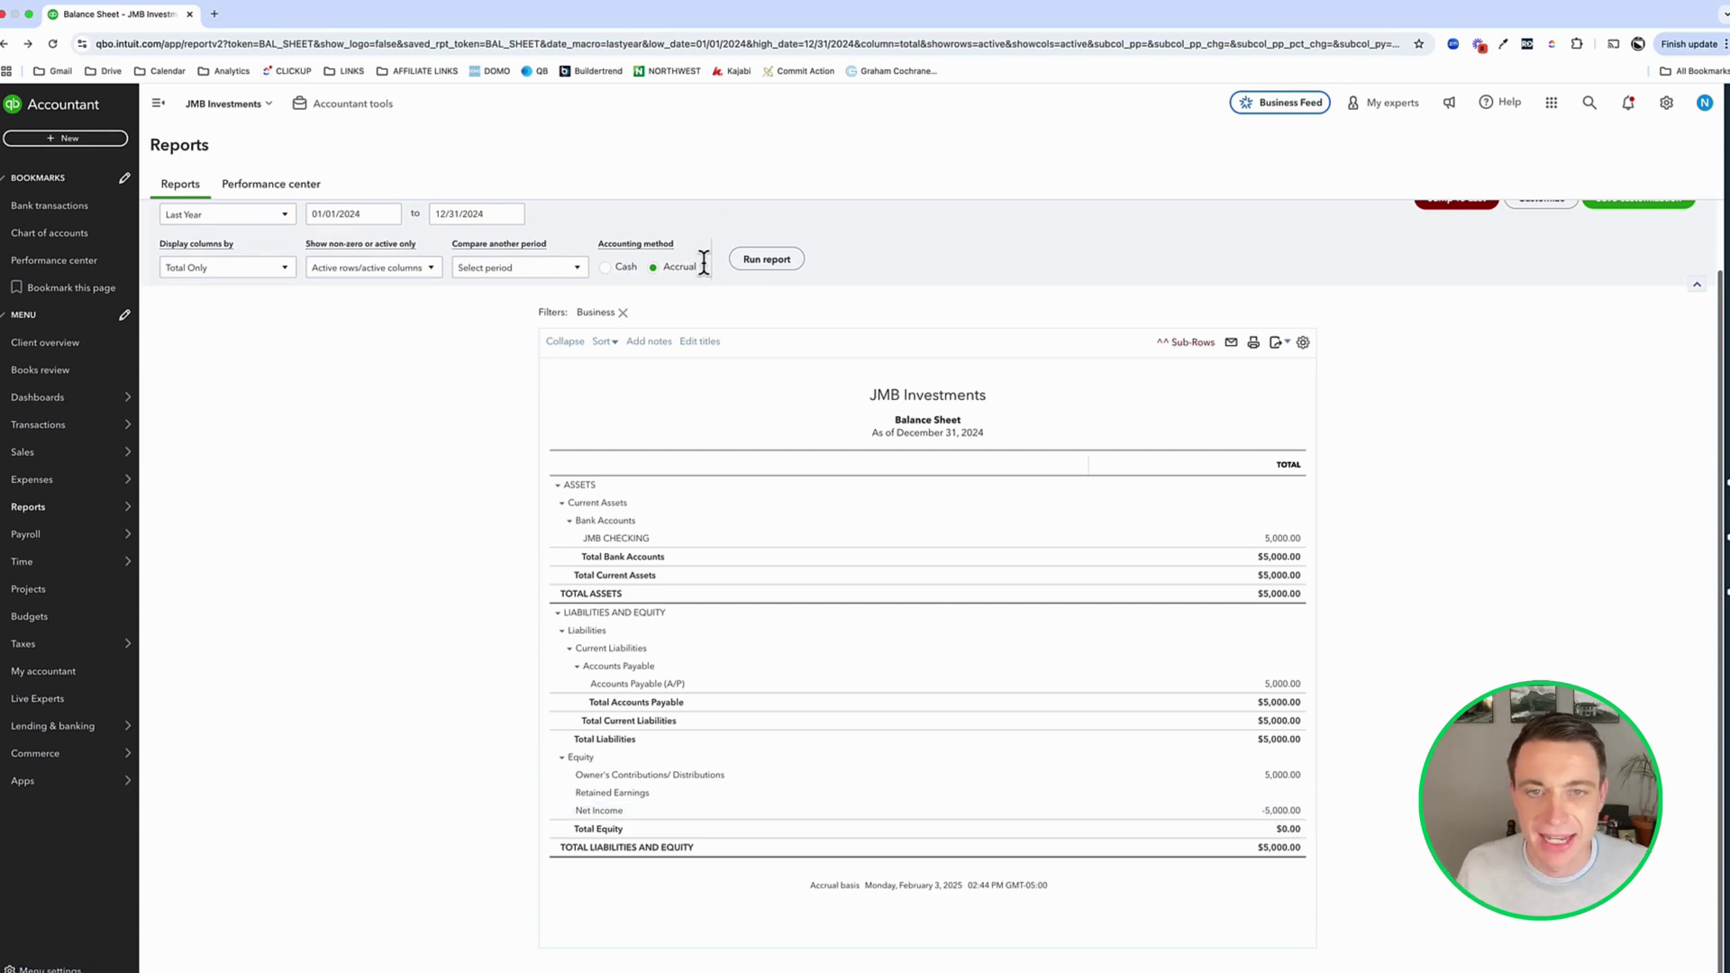
left_click(1275, 816)
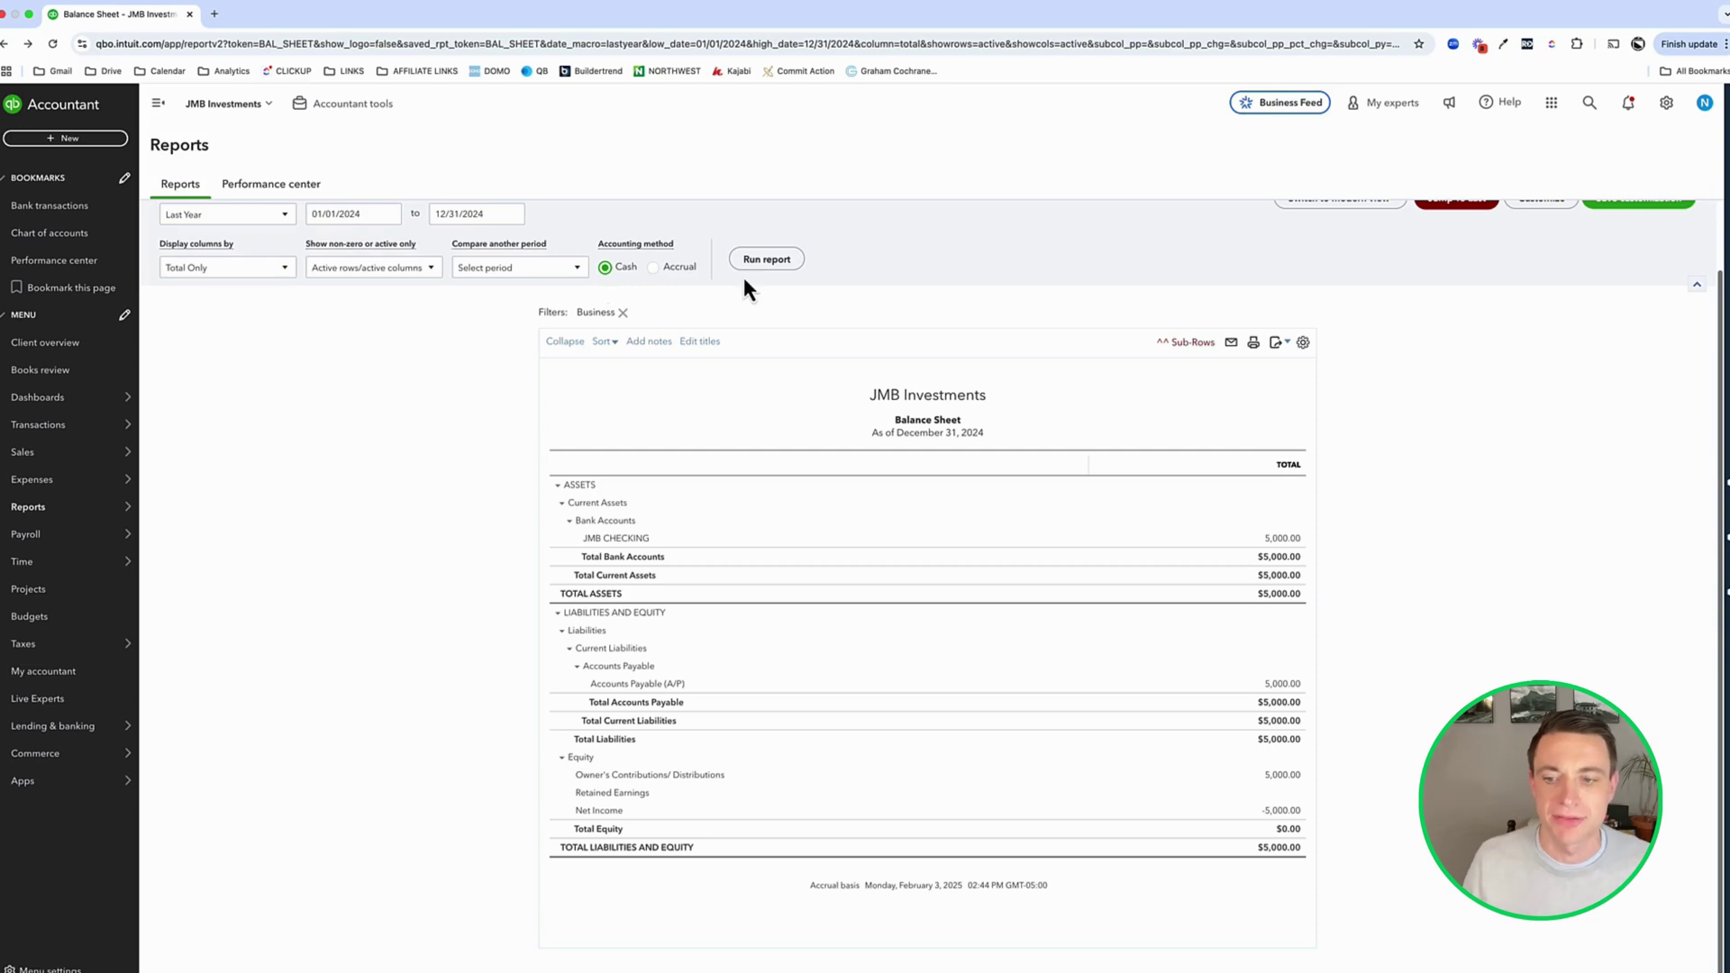
left_click(767, 260)
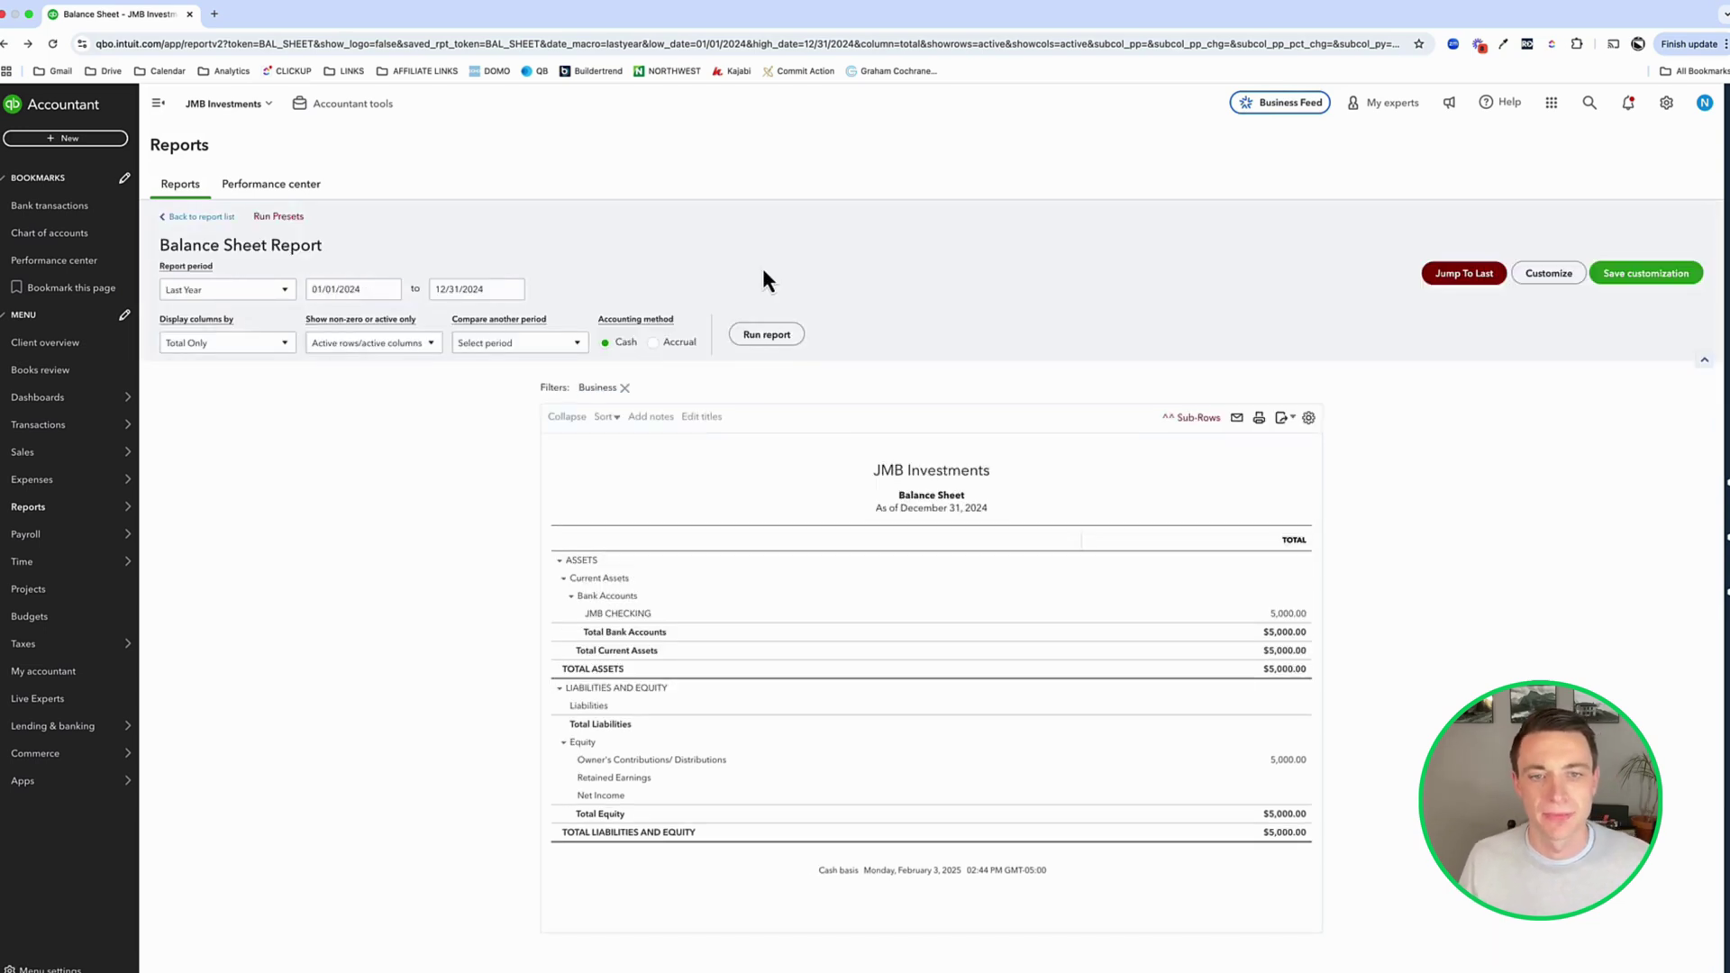
left_click(658, 343)
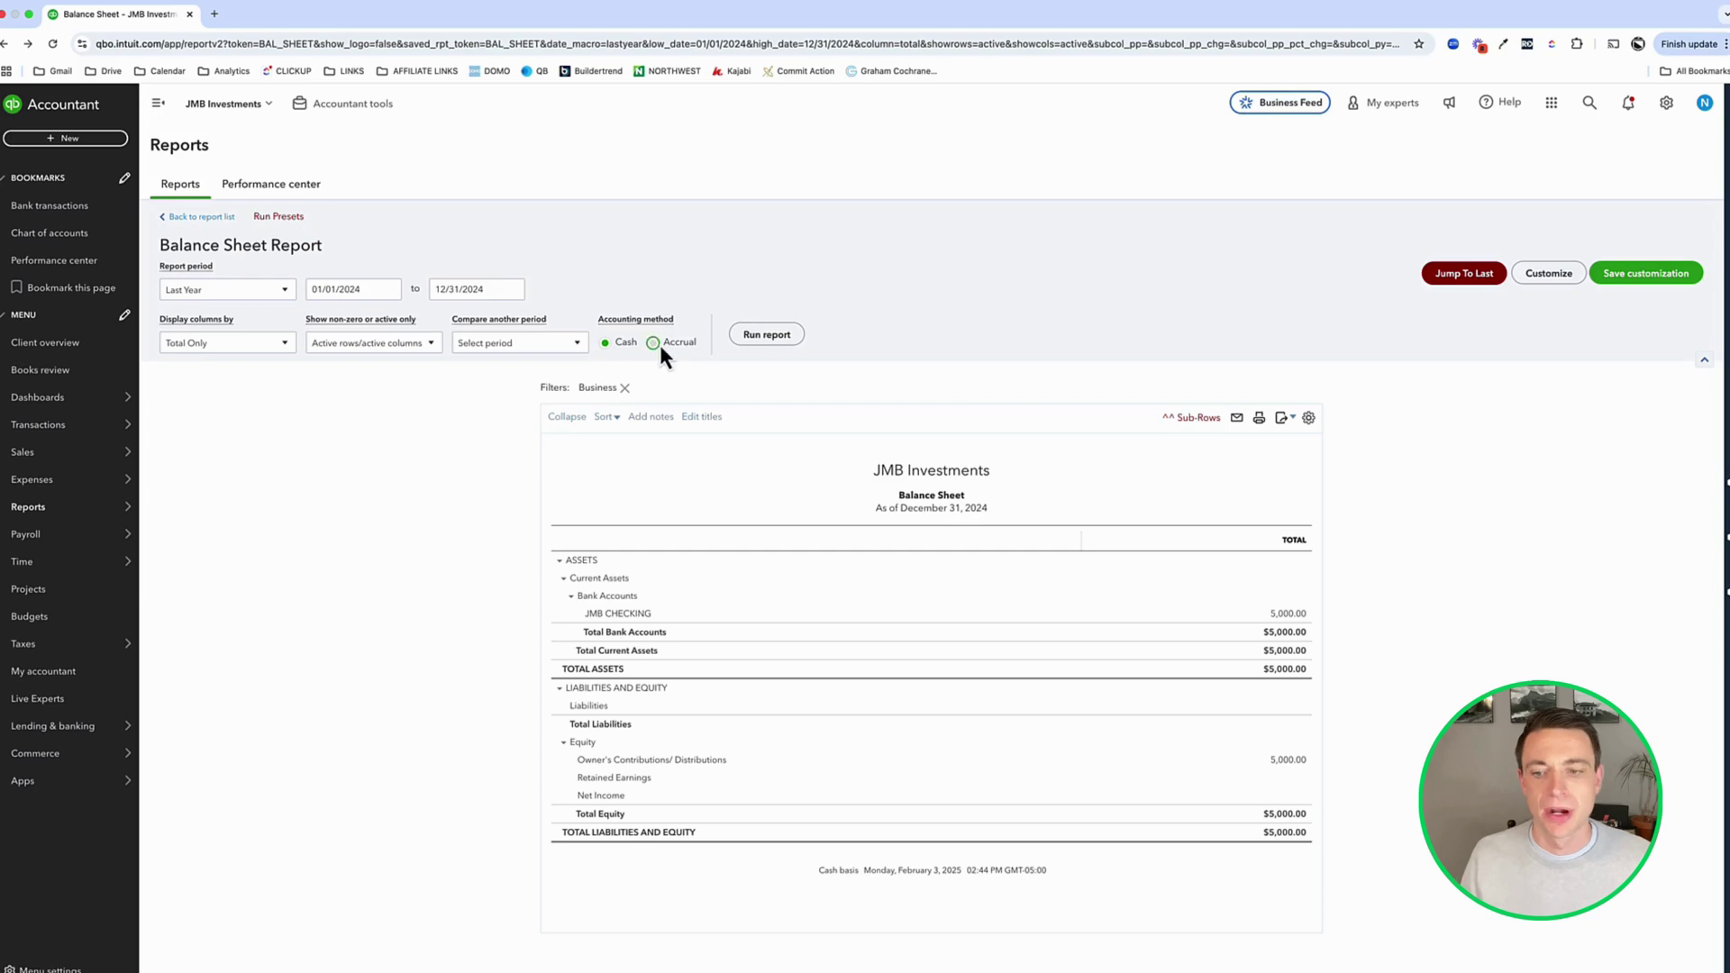
left_click(767, 336)
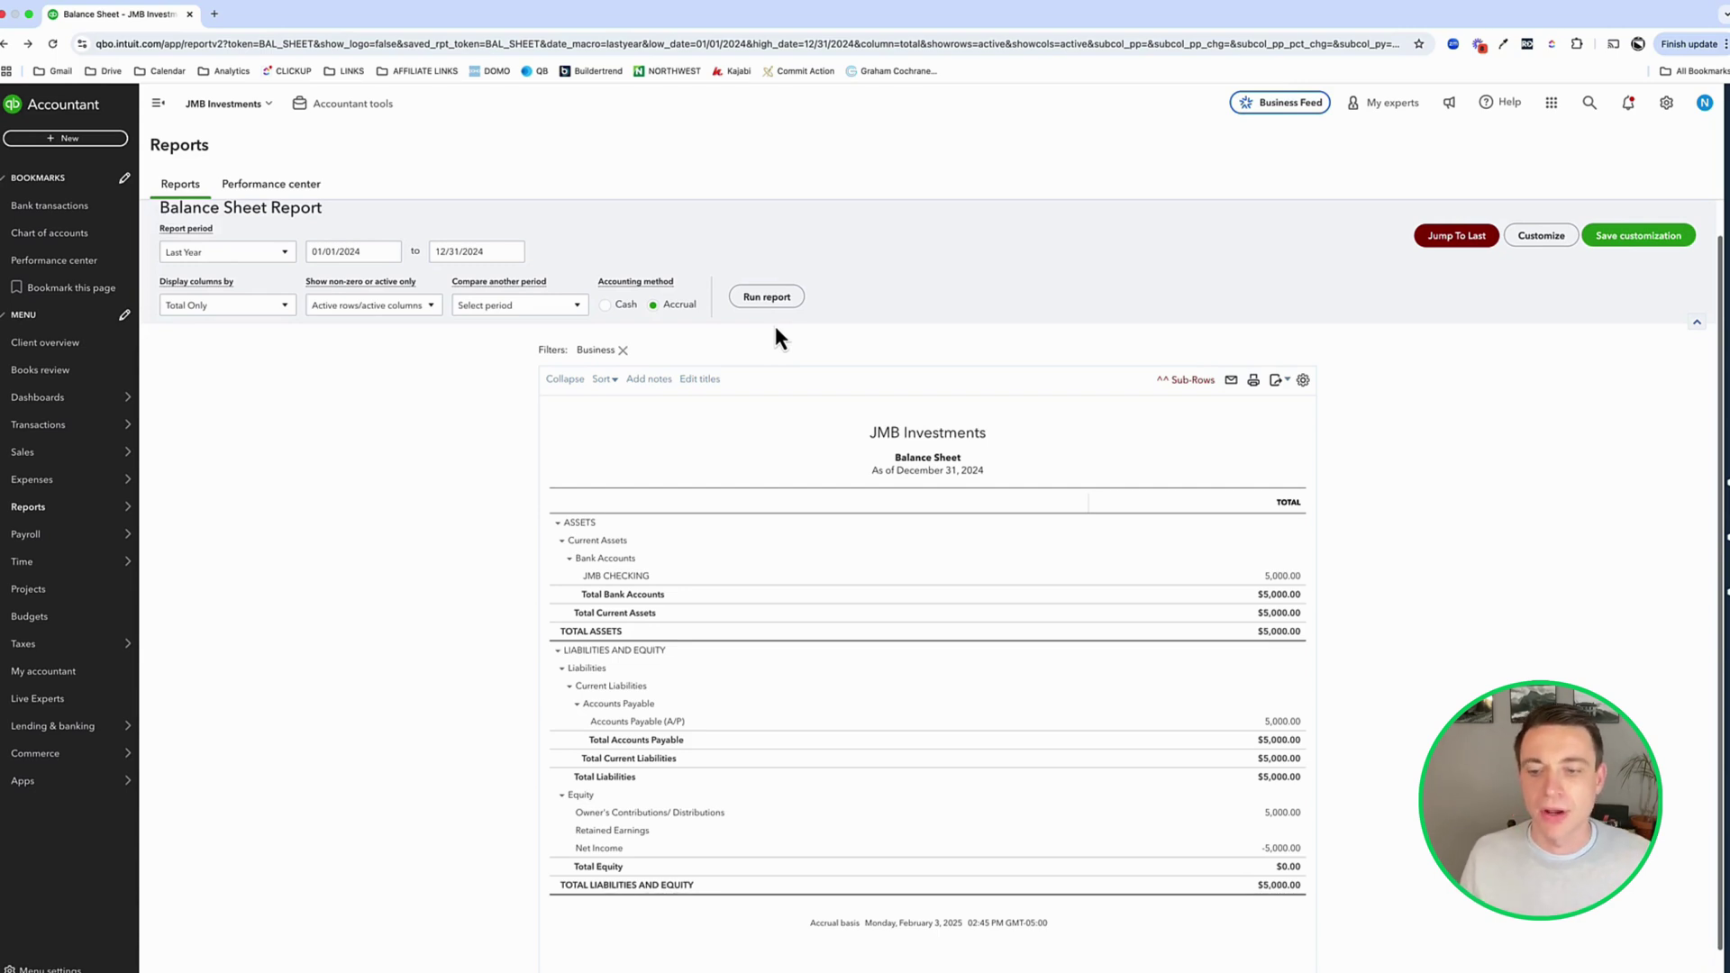
left_click(1283, 722)
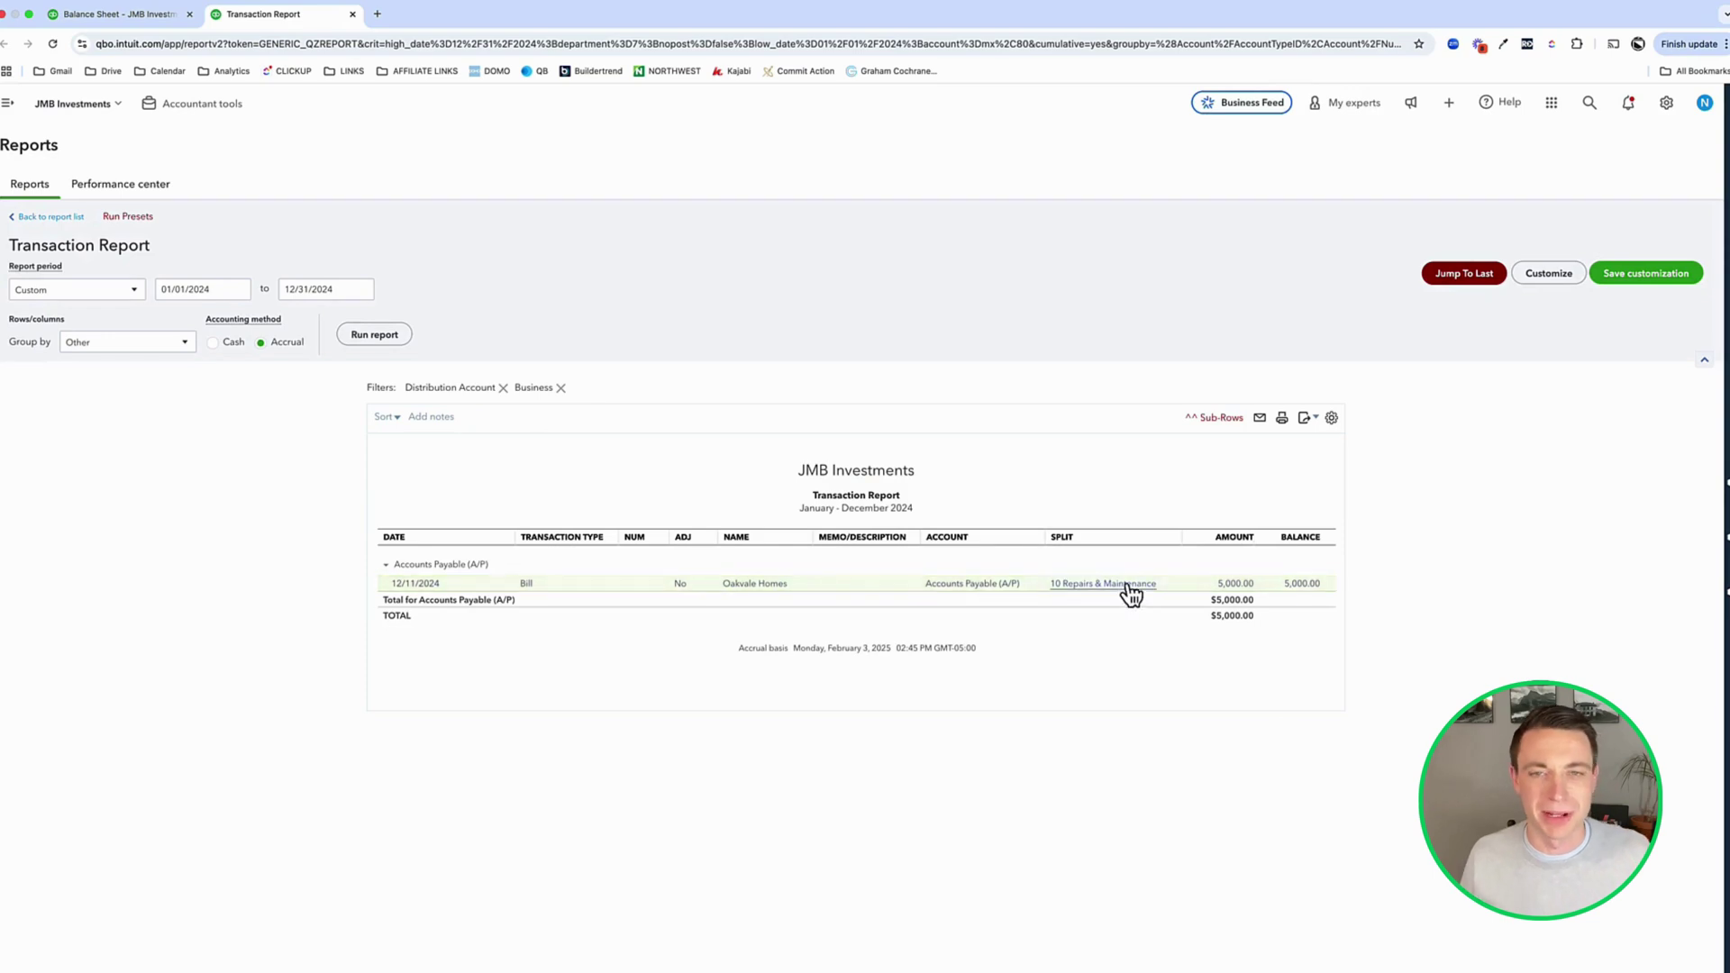
- Pay the Oakvale Homes bill with a payment dated 12/26/2024
left_click(1126, 586)
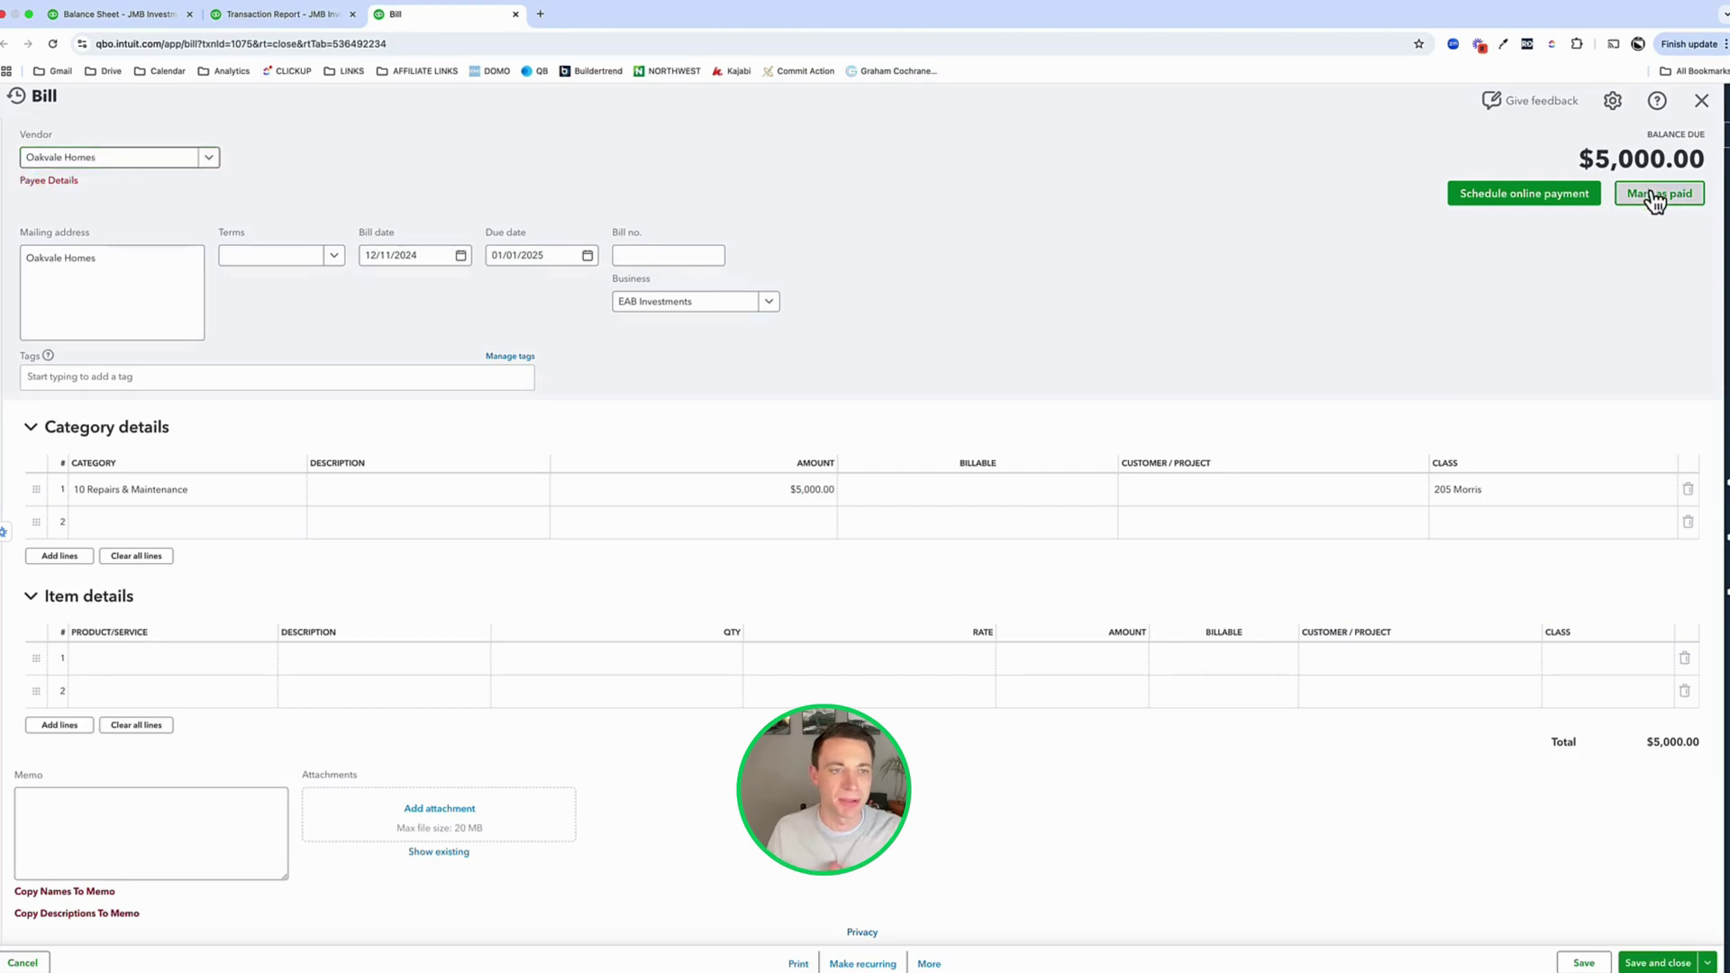
left_click(1656, 191)
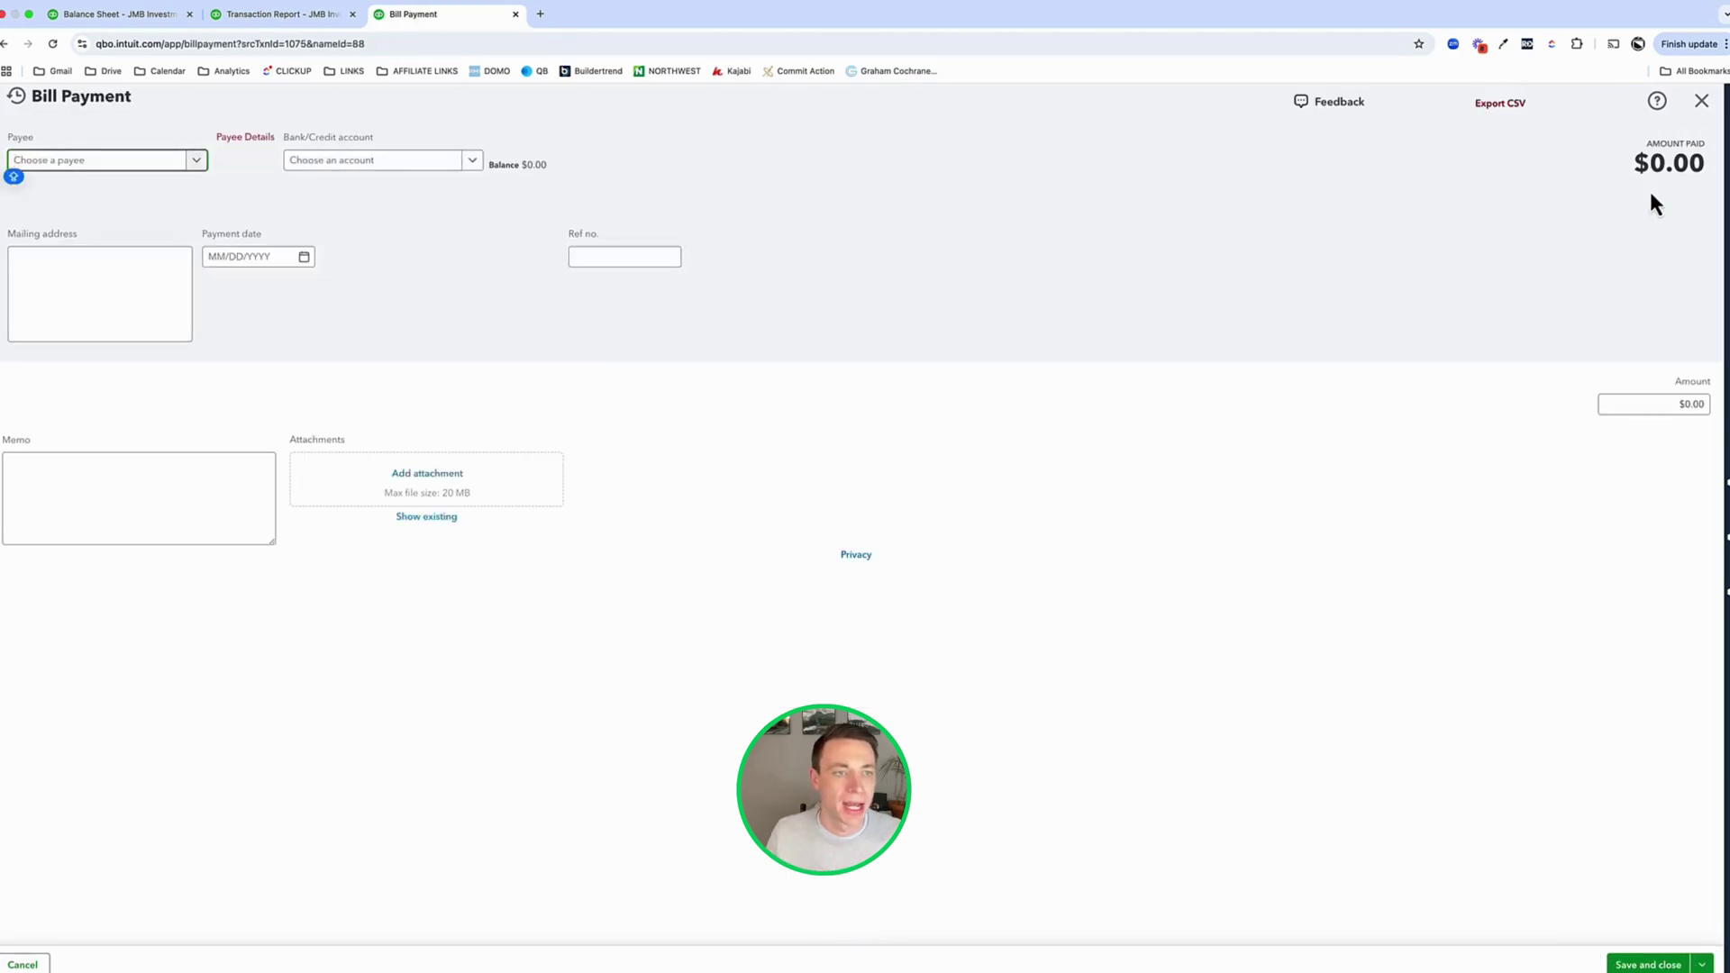
left_click(303, 261)
left_click(306, 421)
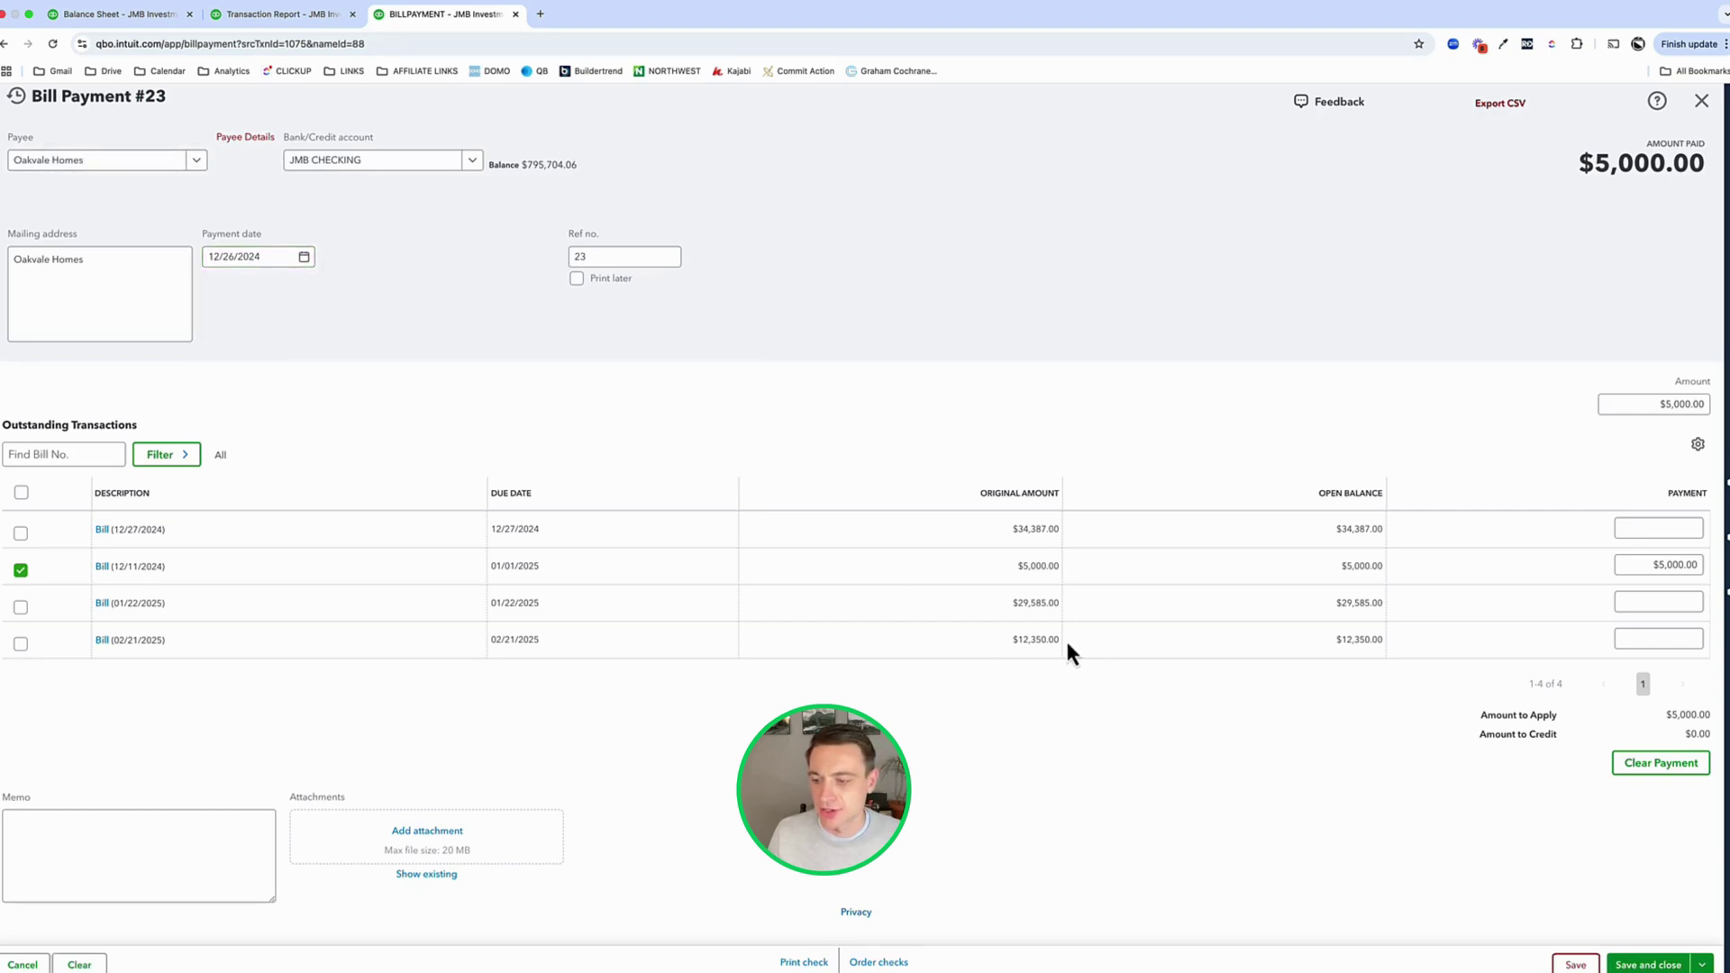
left_click(1642, 964)
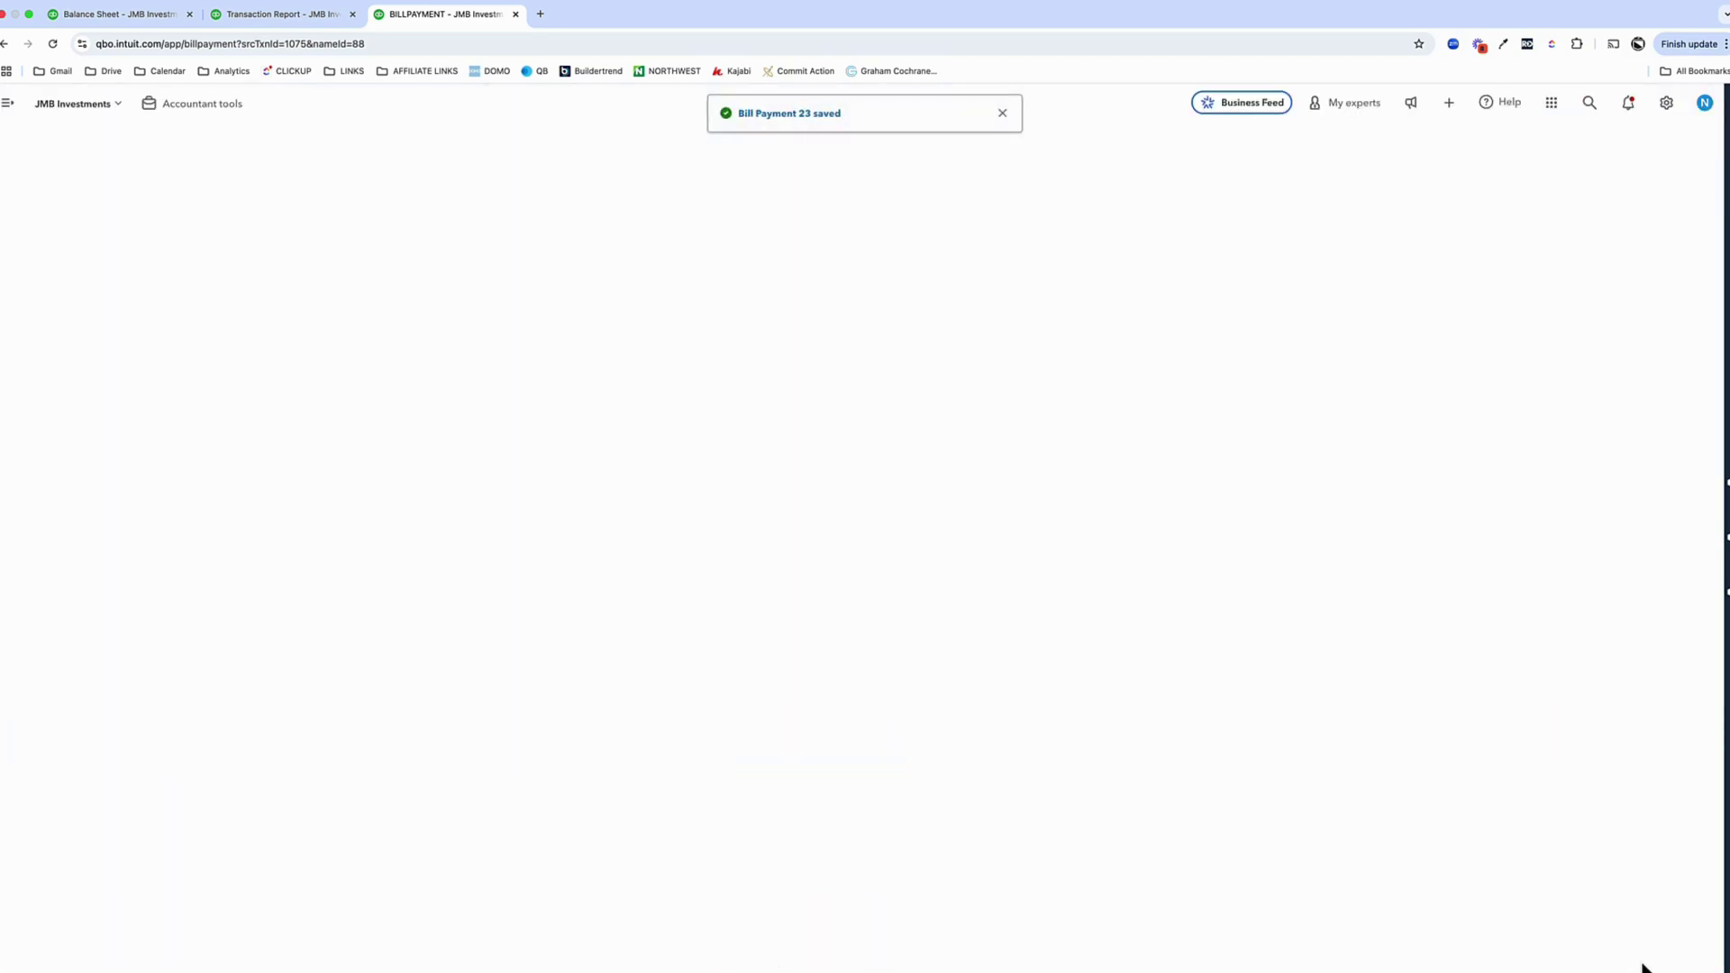
- Reload the Balance Sheet and rerun it on cash basis to reflect the payment
left_click(112, 14)
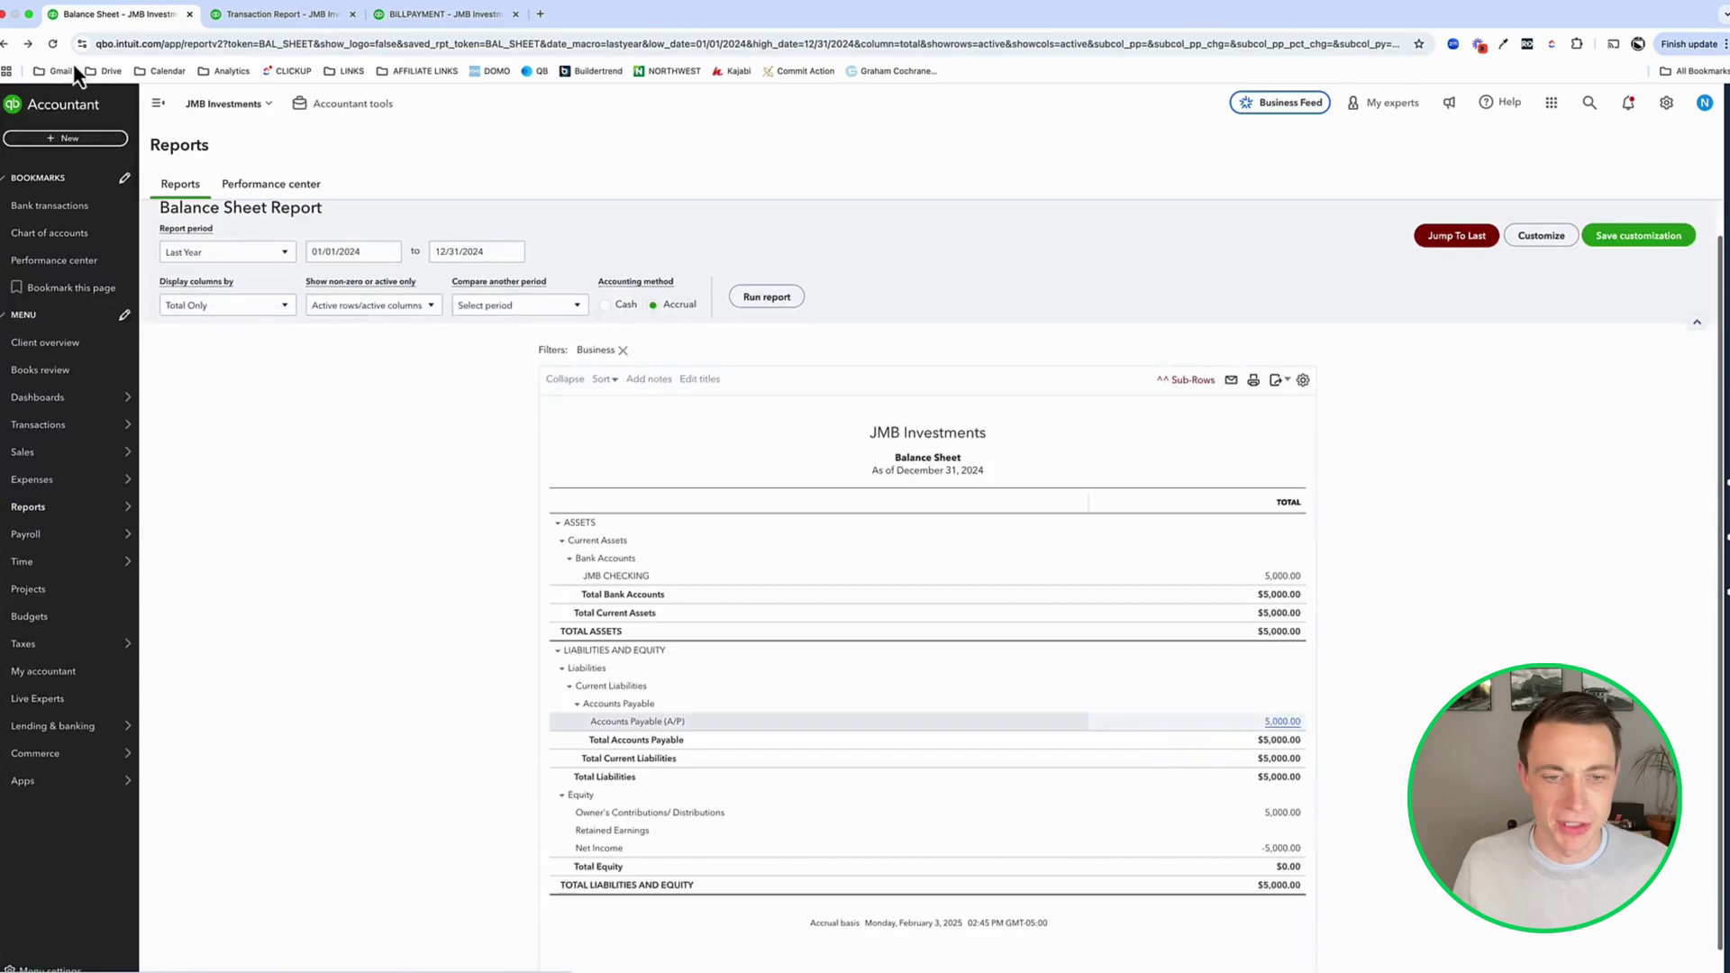
left_click(52, 45)
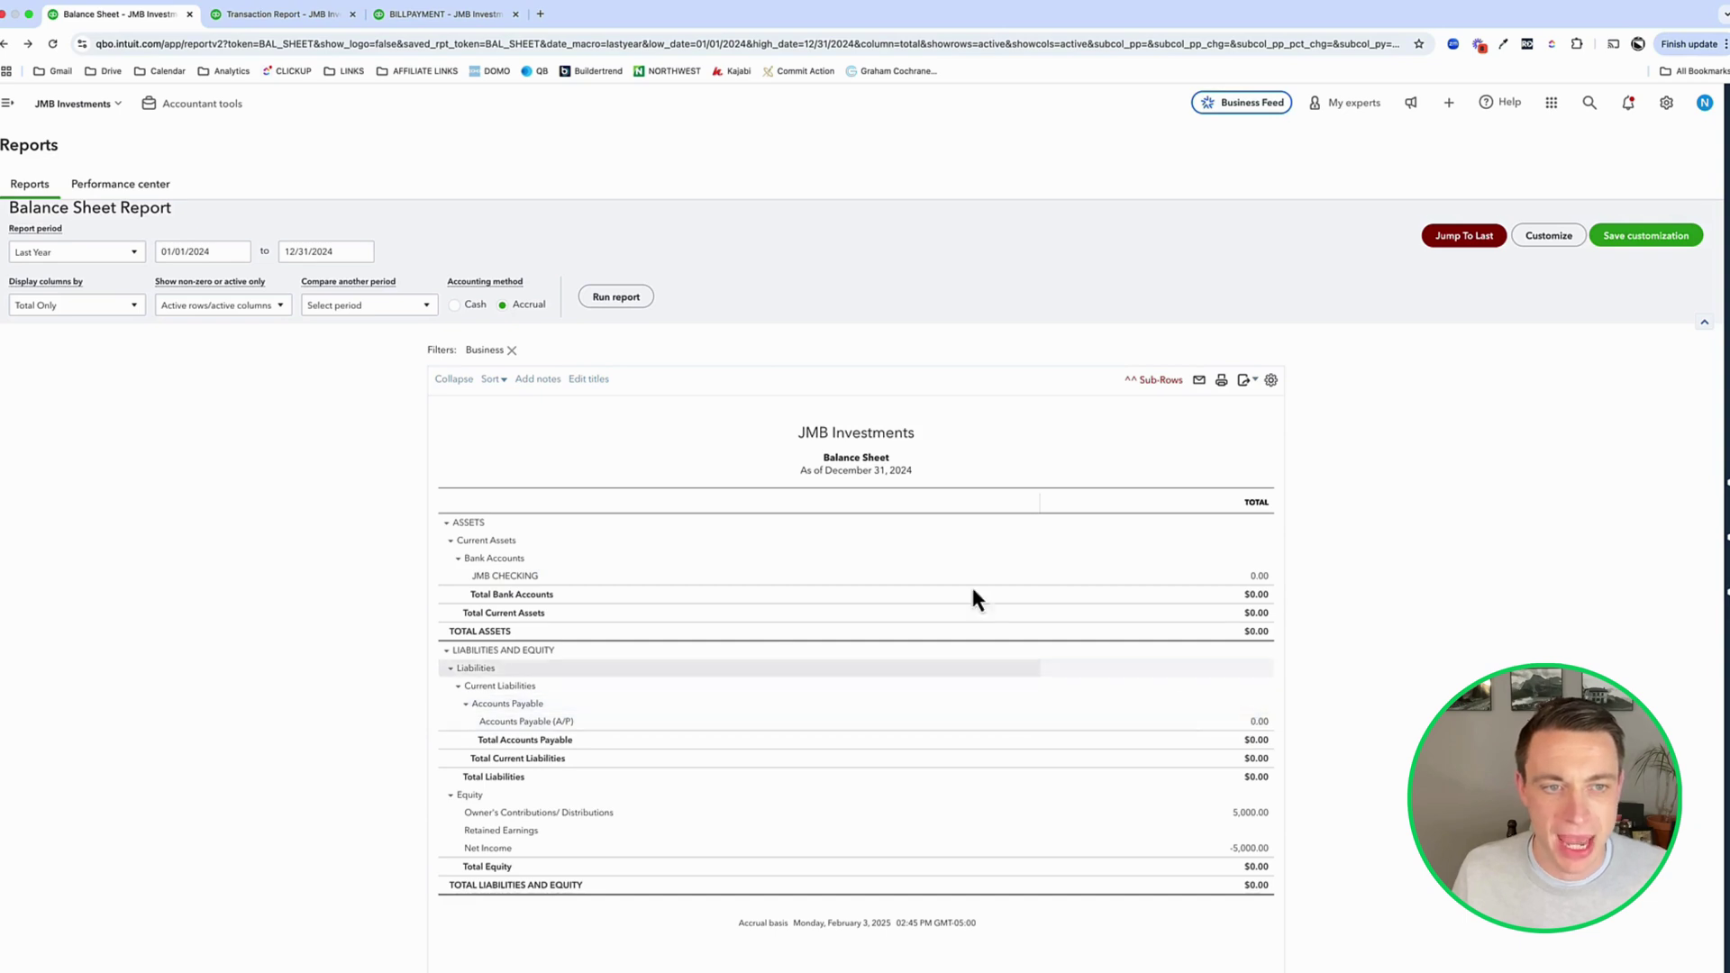
left_click(456, 307)
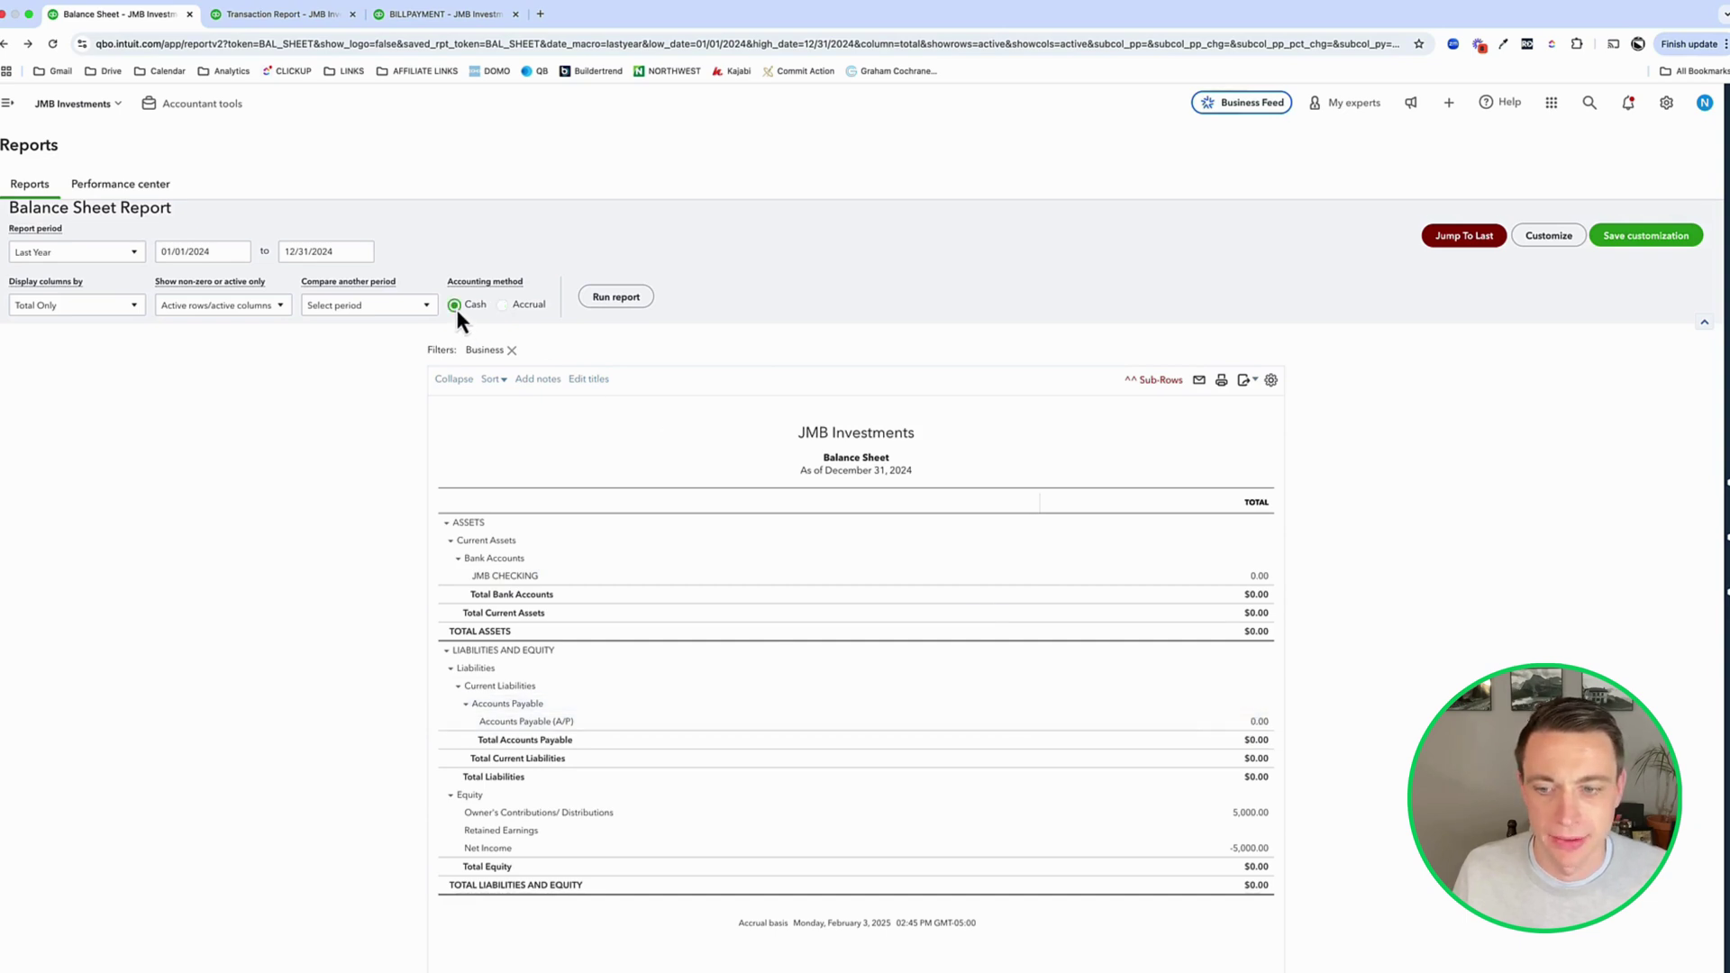
left_click(618, 306)
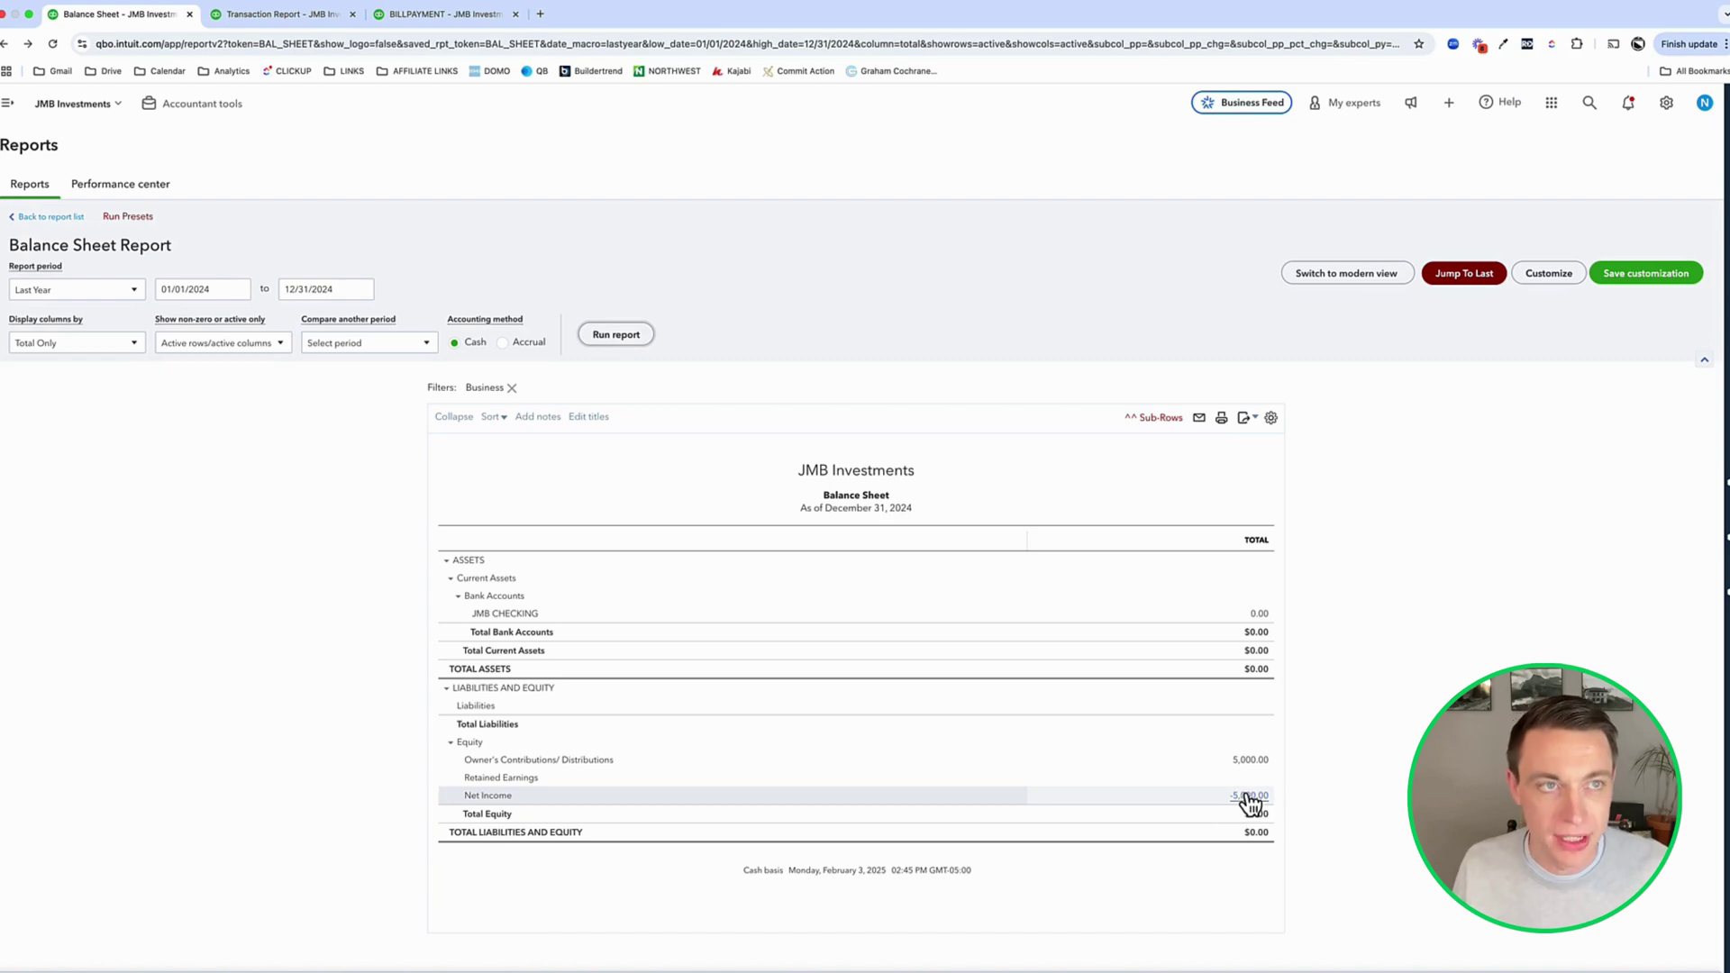
- Open the Oakvale Homes bill from the Transaction Report in its own window on the right
left_click(328, 14)
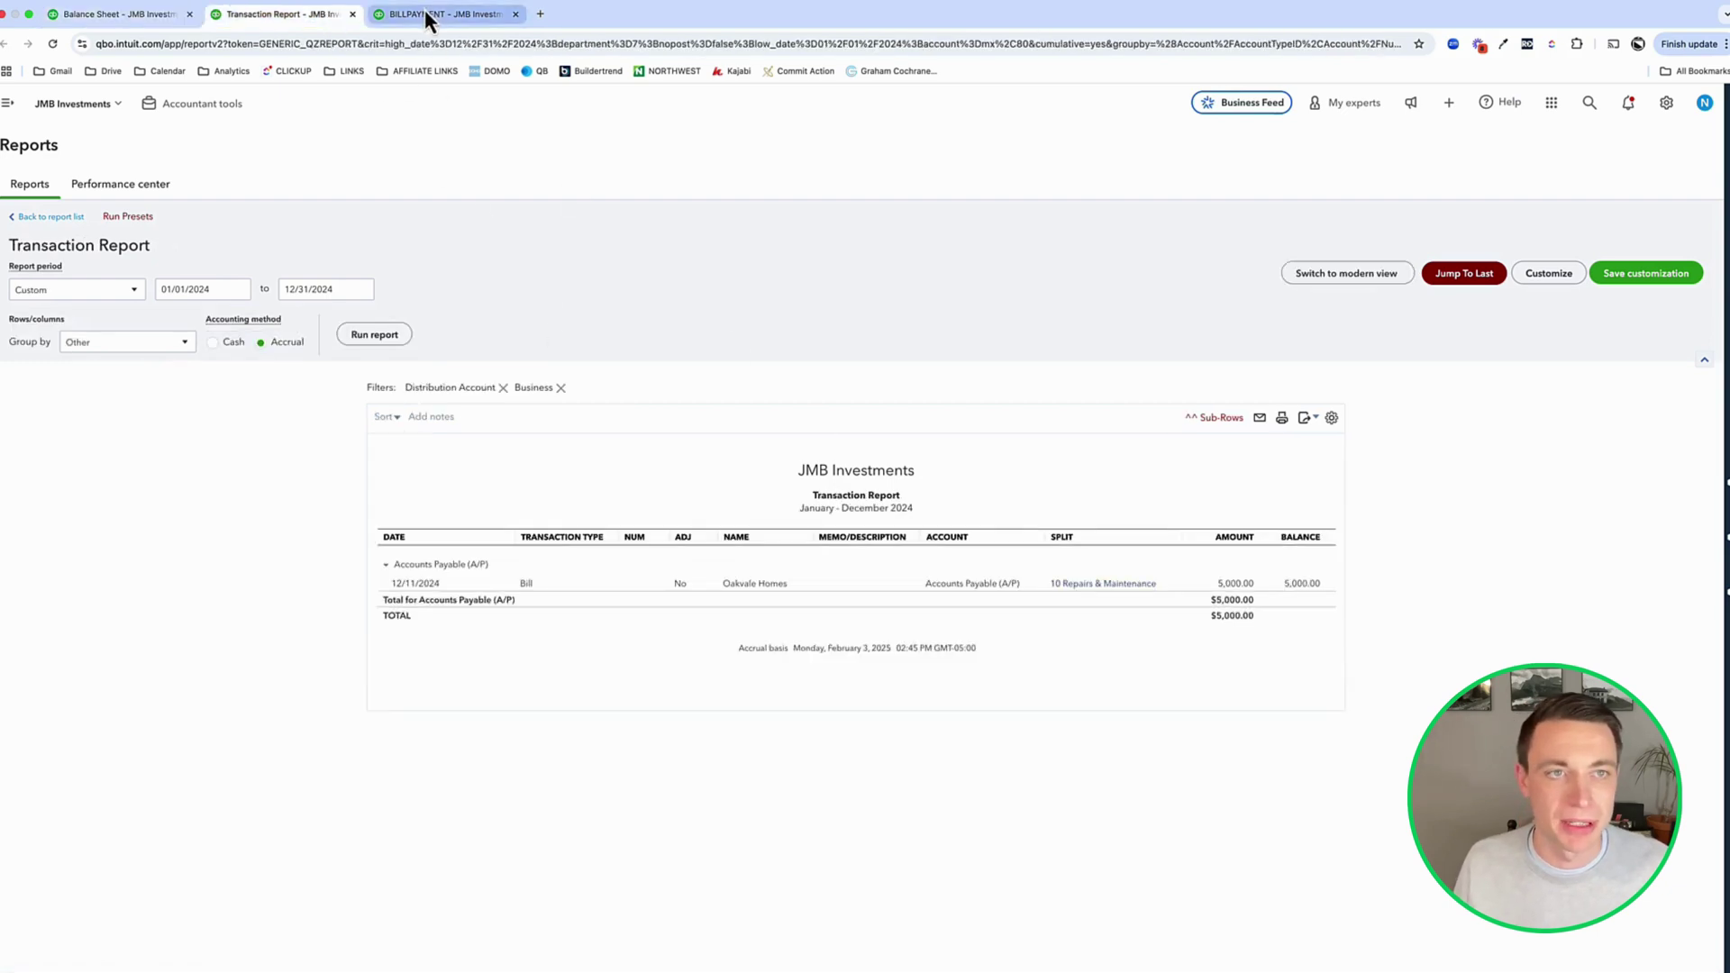
left_click(425, 13)
left_click(303, 13)
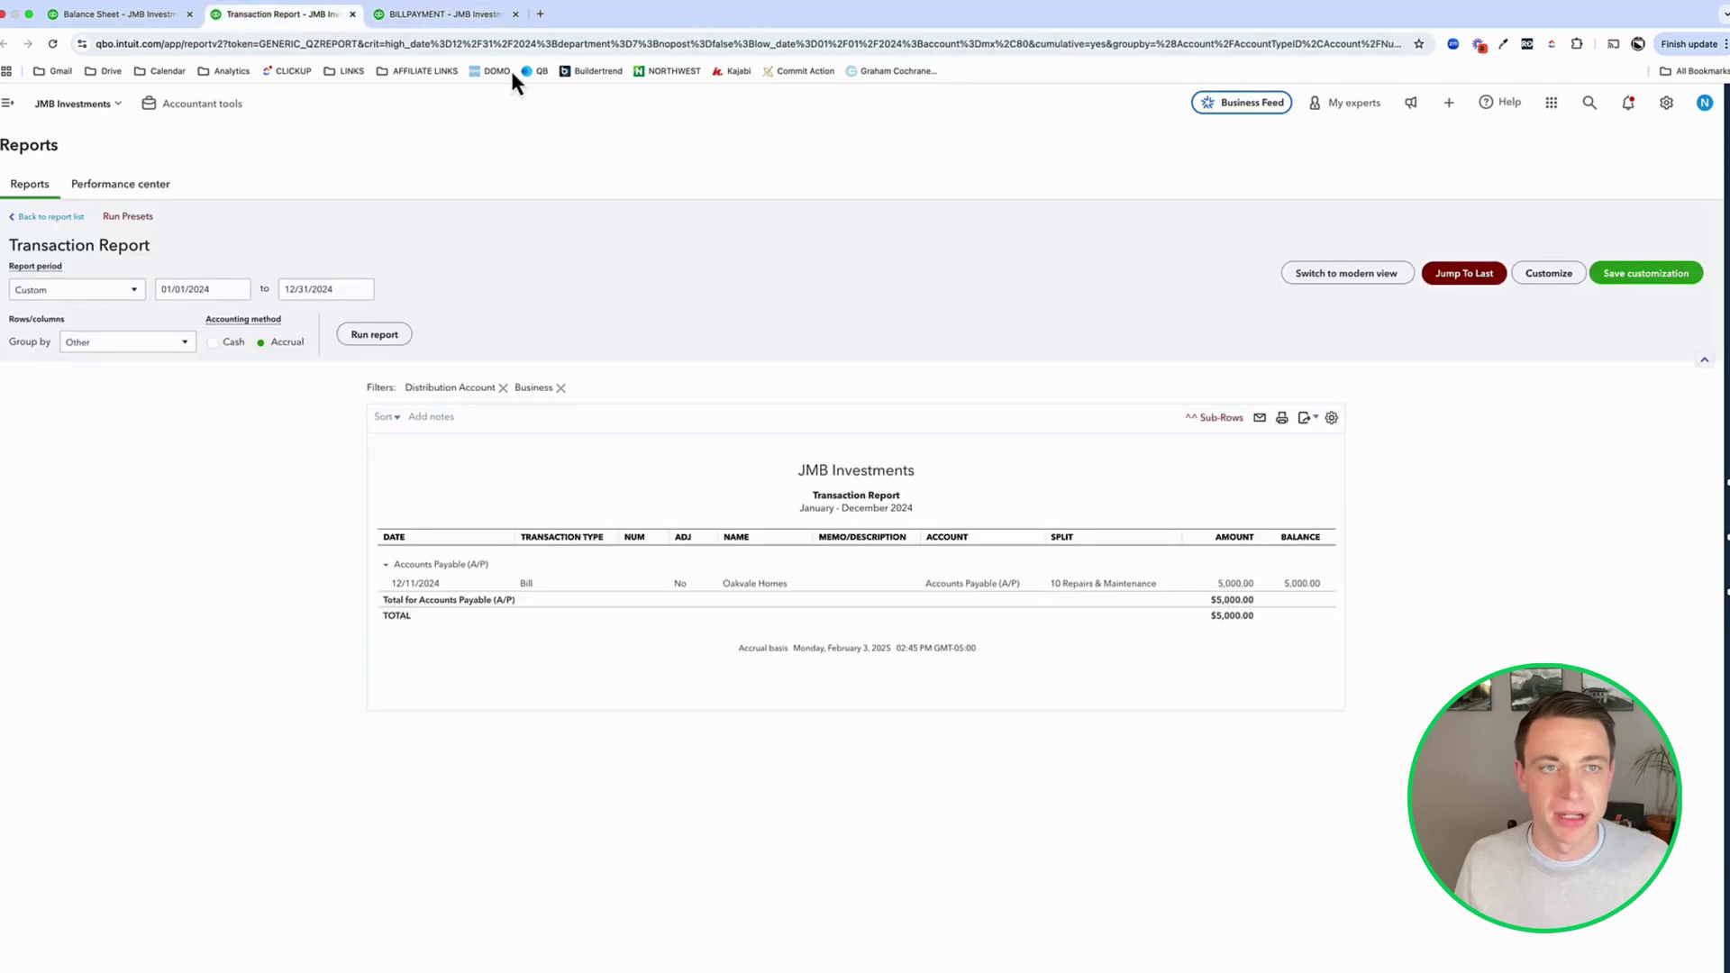
left_click(985, 586)
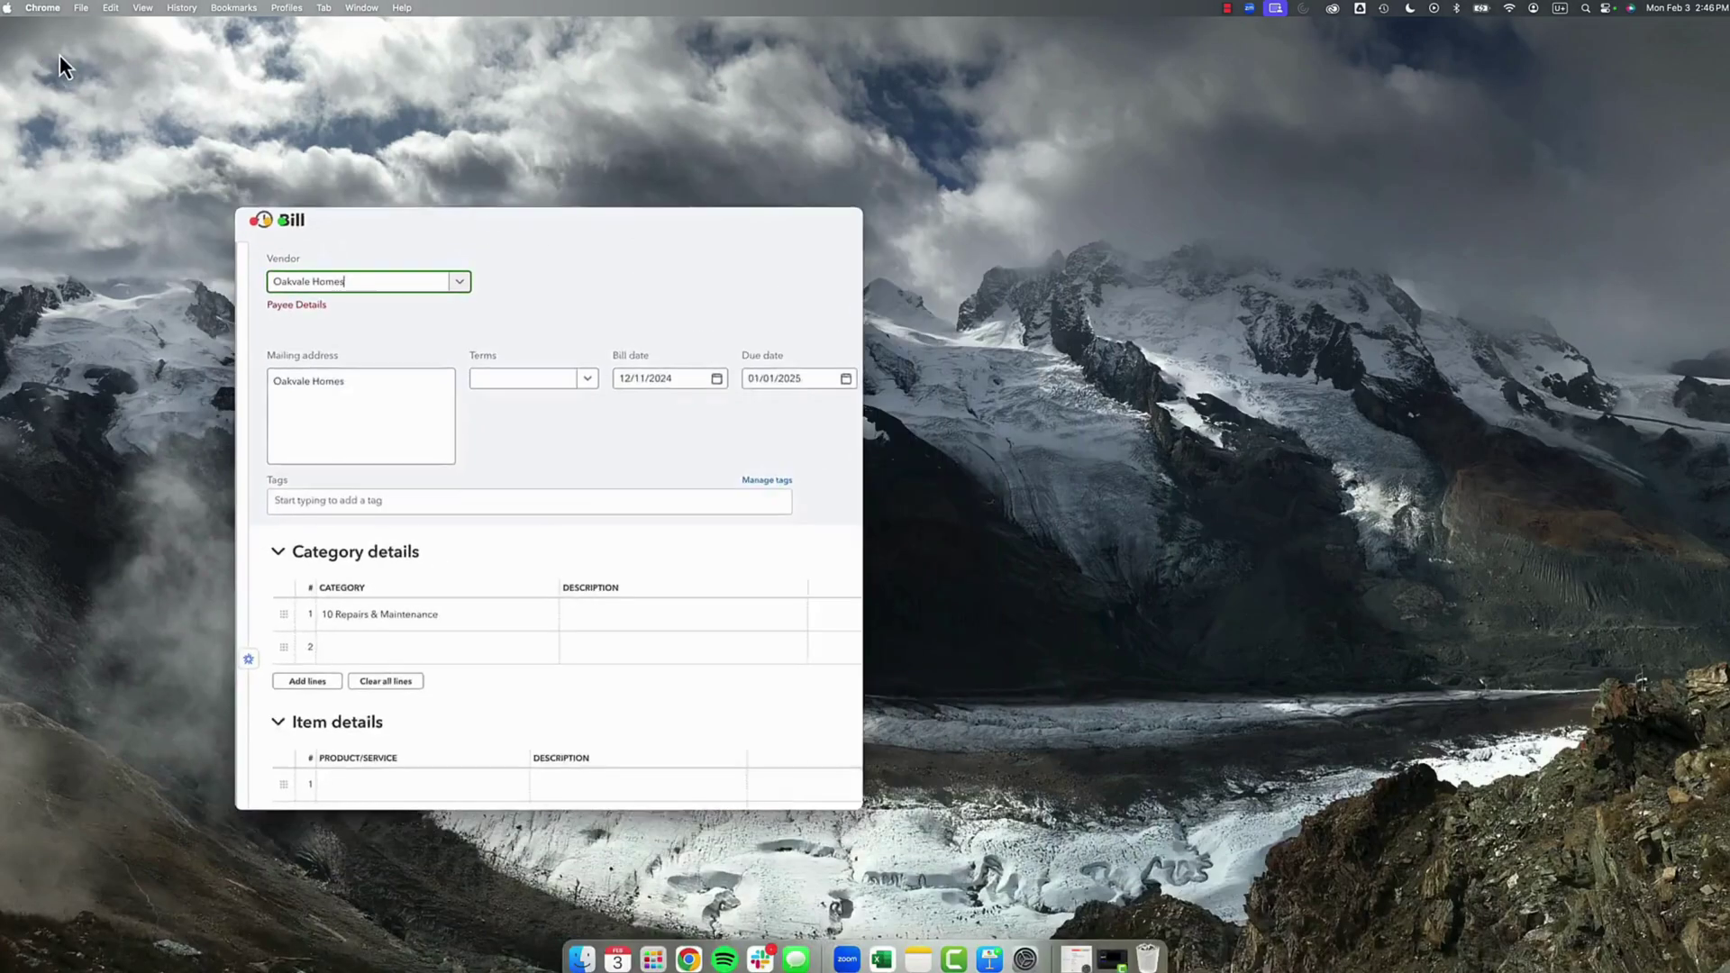
left_click_drag(612, 238, 742, 383)
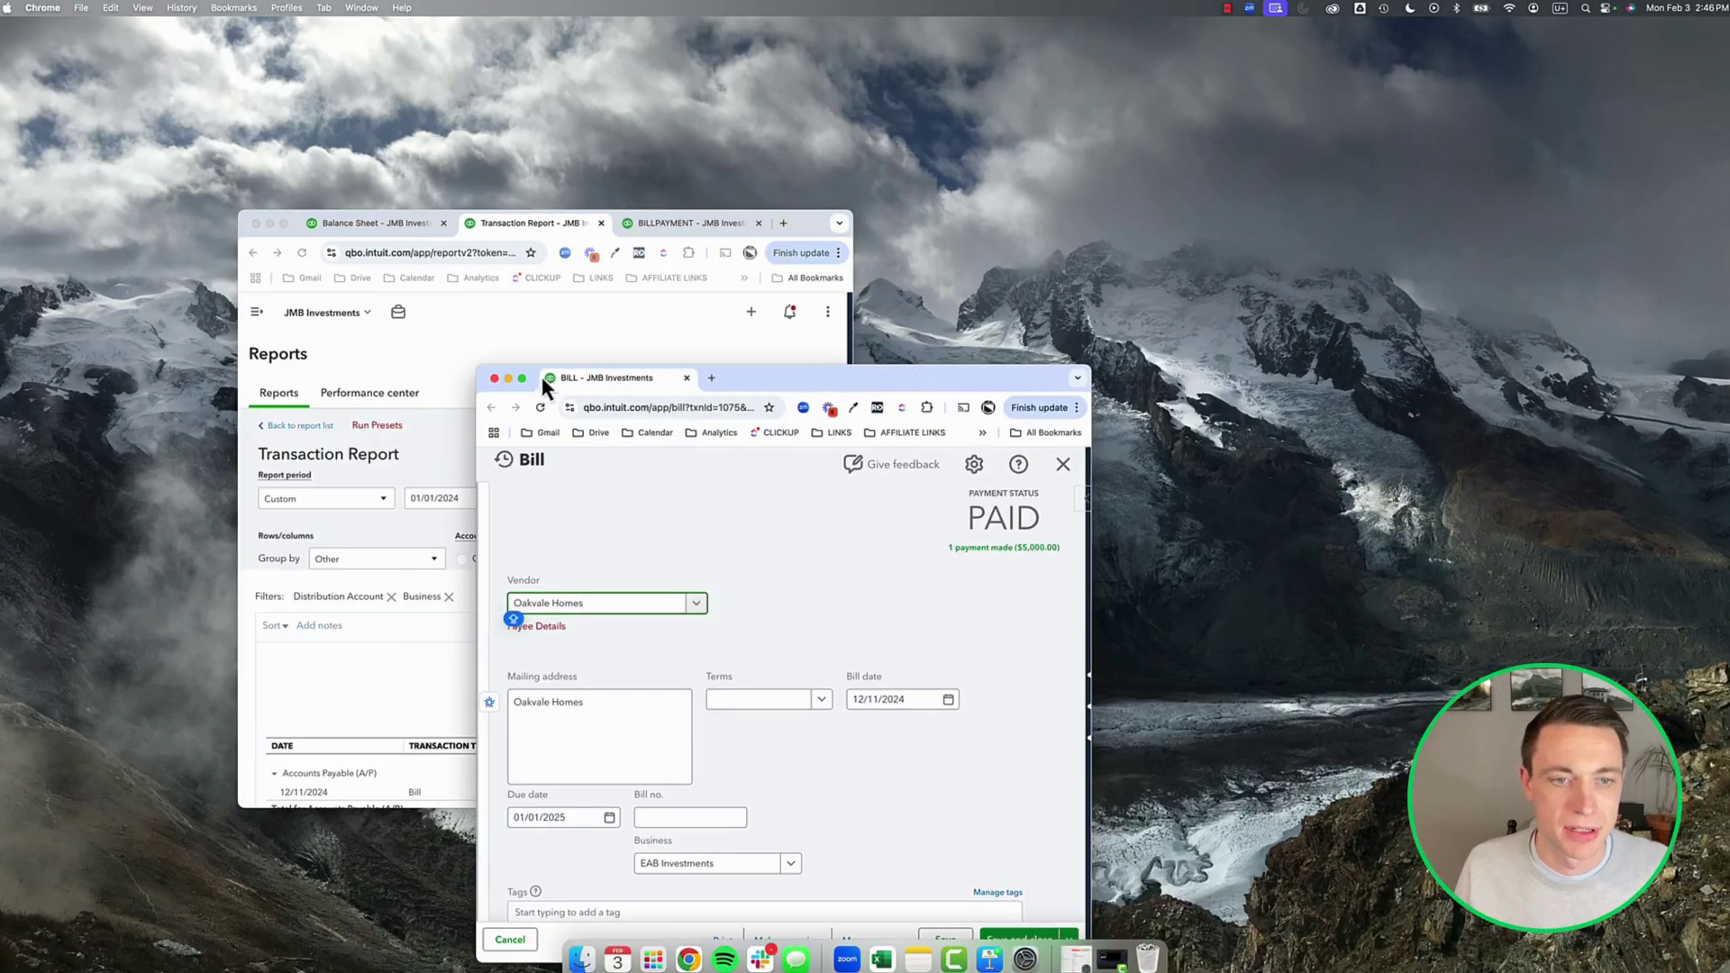
mouse_move(523, 377)
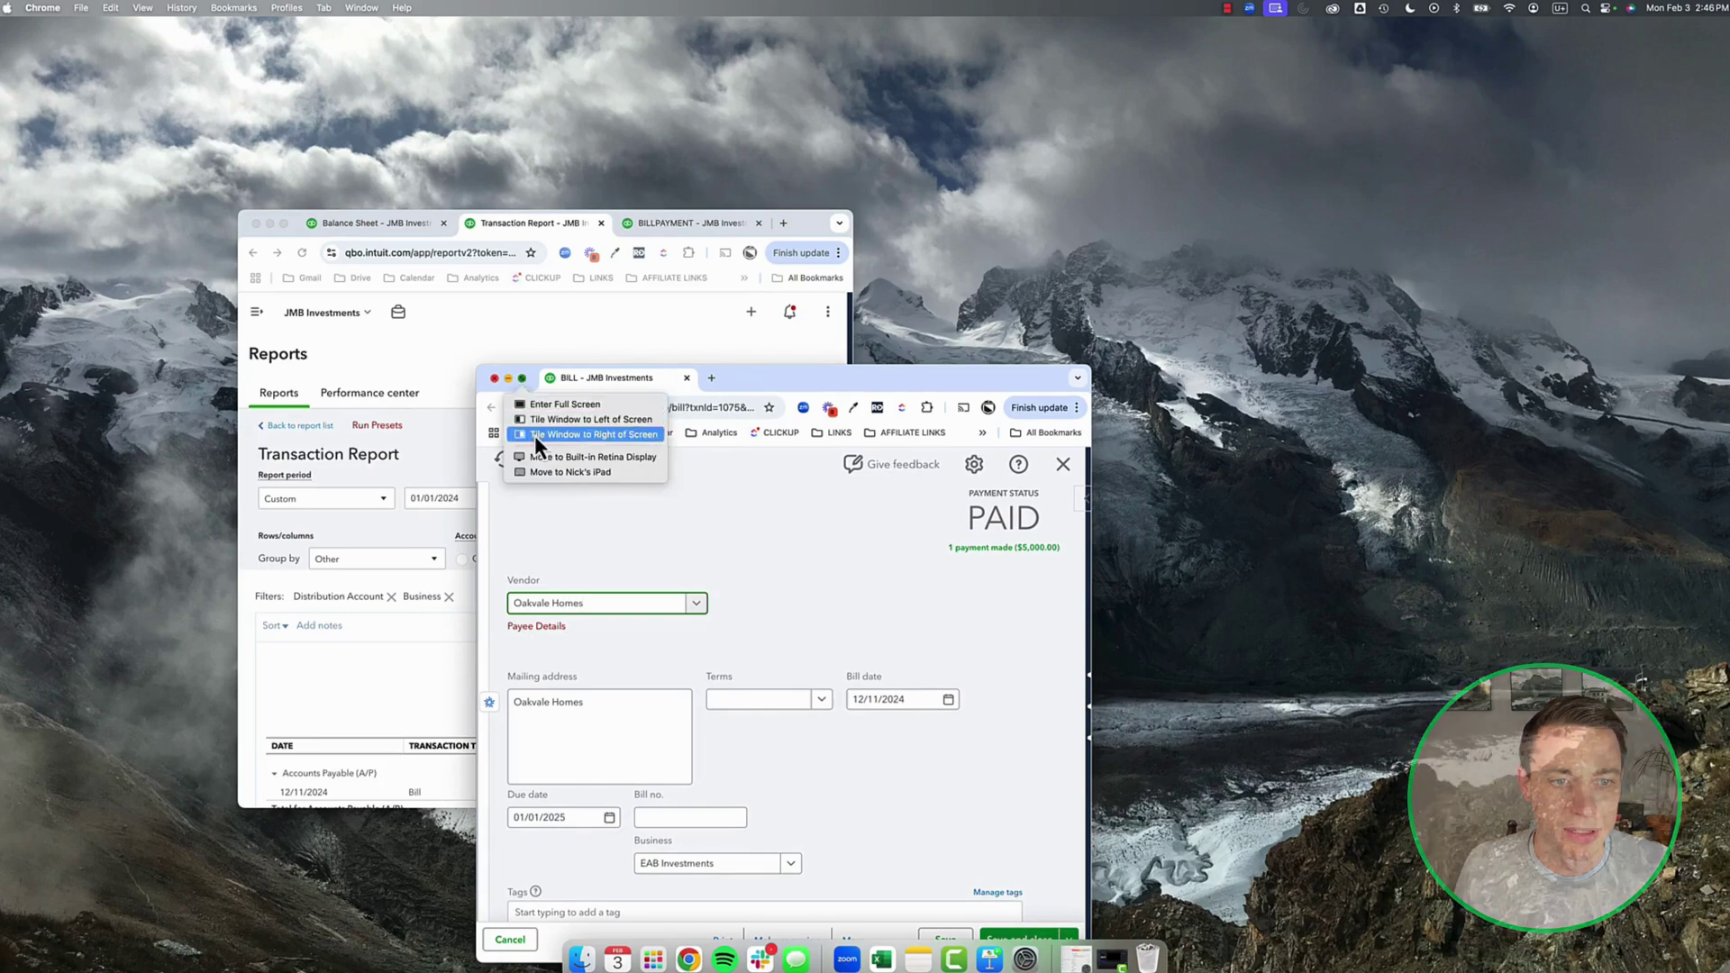
left_click(533, 435)
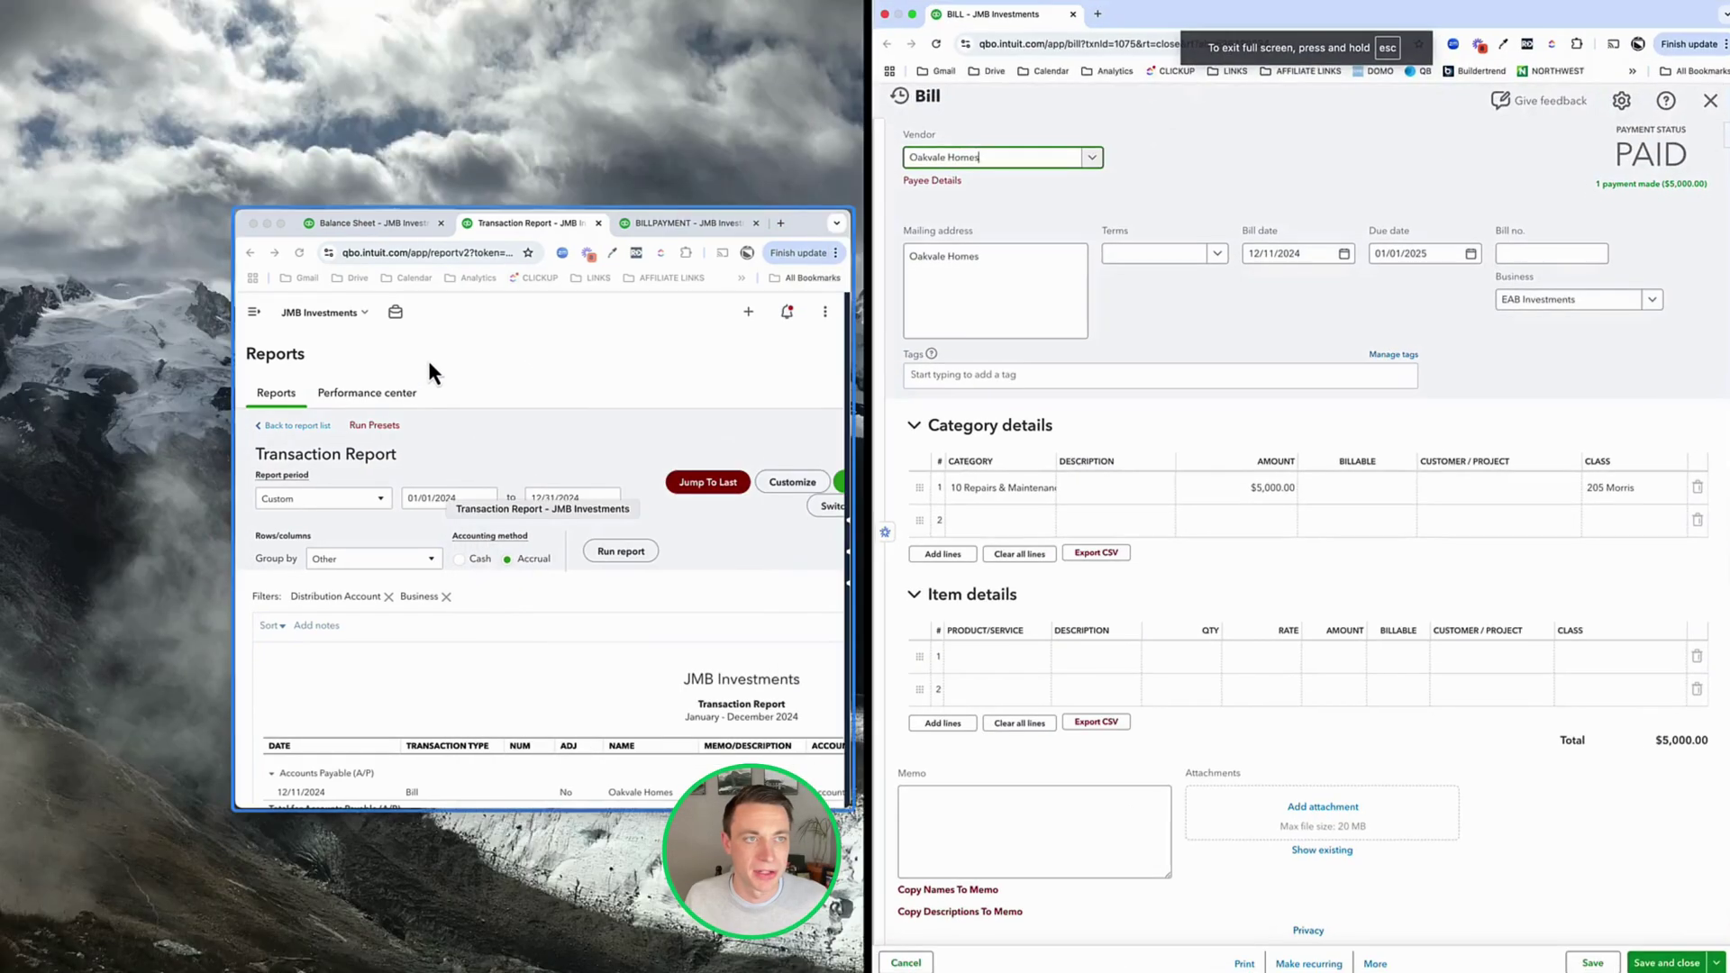
- Put the reports window on the left, then re-date Bill Payment 23 to 01/01/2025
left_click(427, 359)
left_click(129, 13)
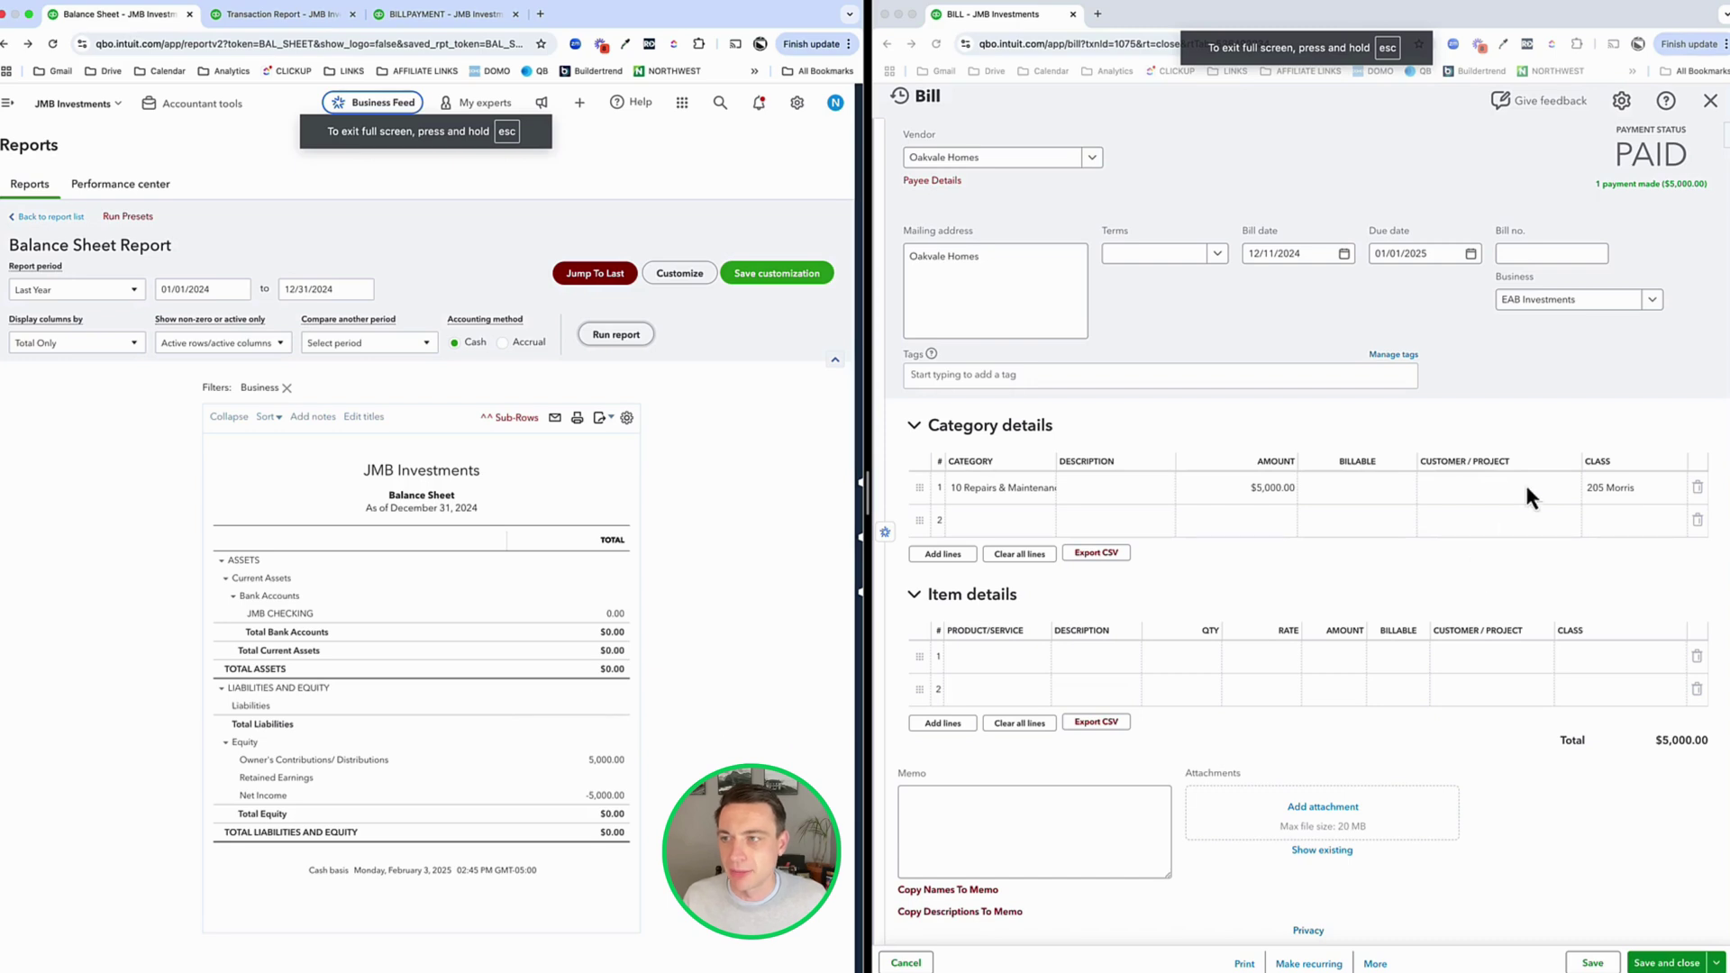
left_click(1649, 184)
left_click(1387, 195)
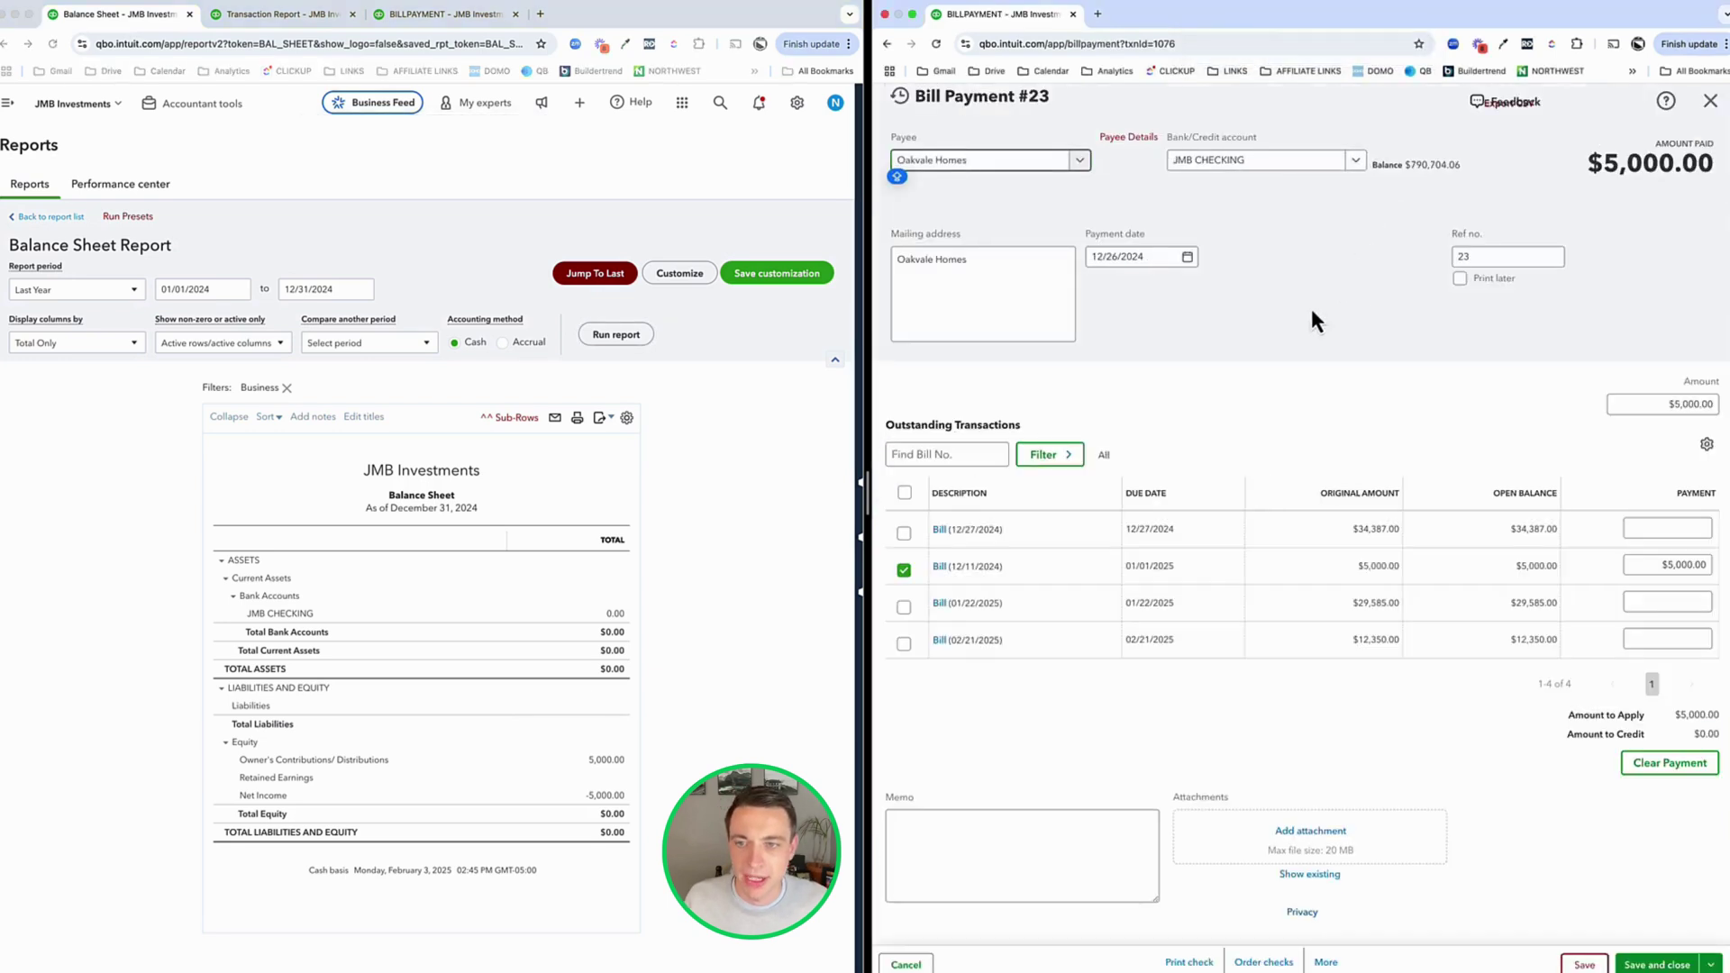
left_click(1187, 261)
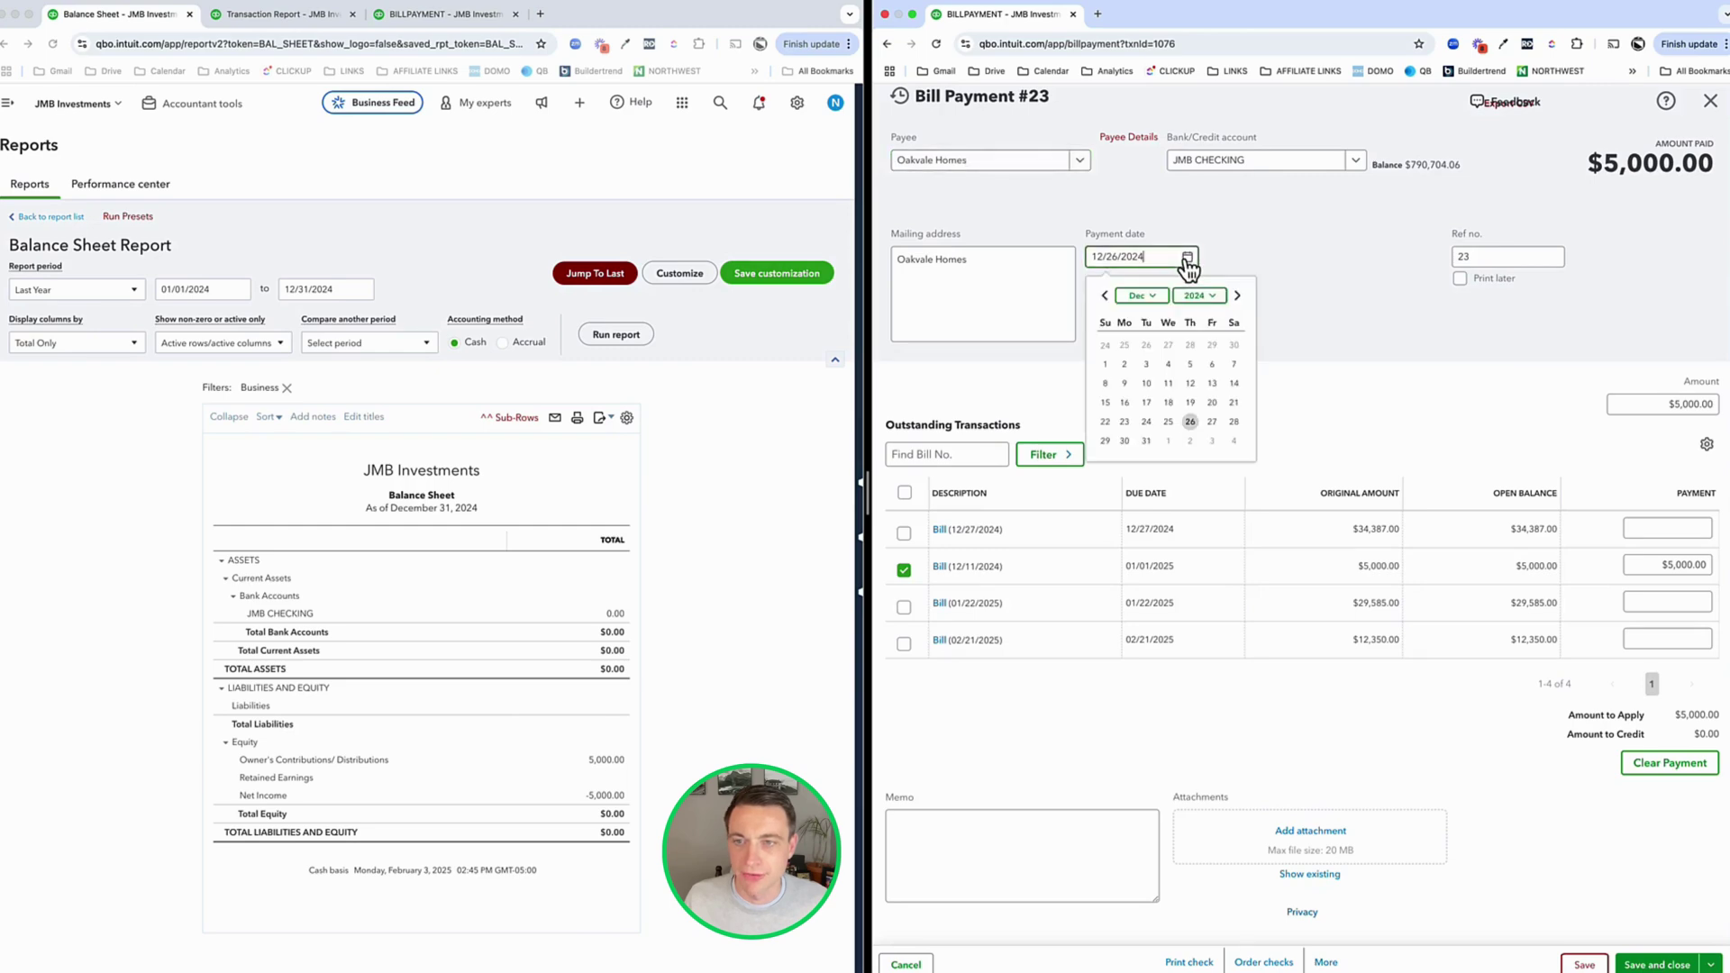
left_click(1170, 445)
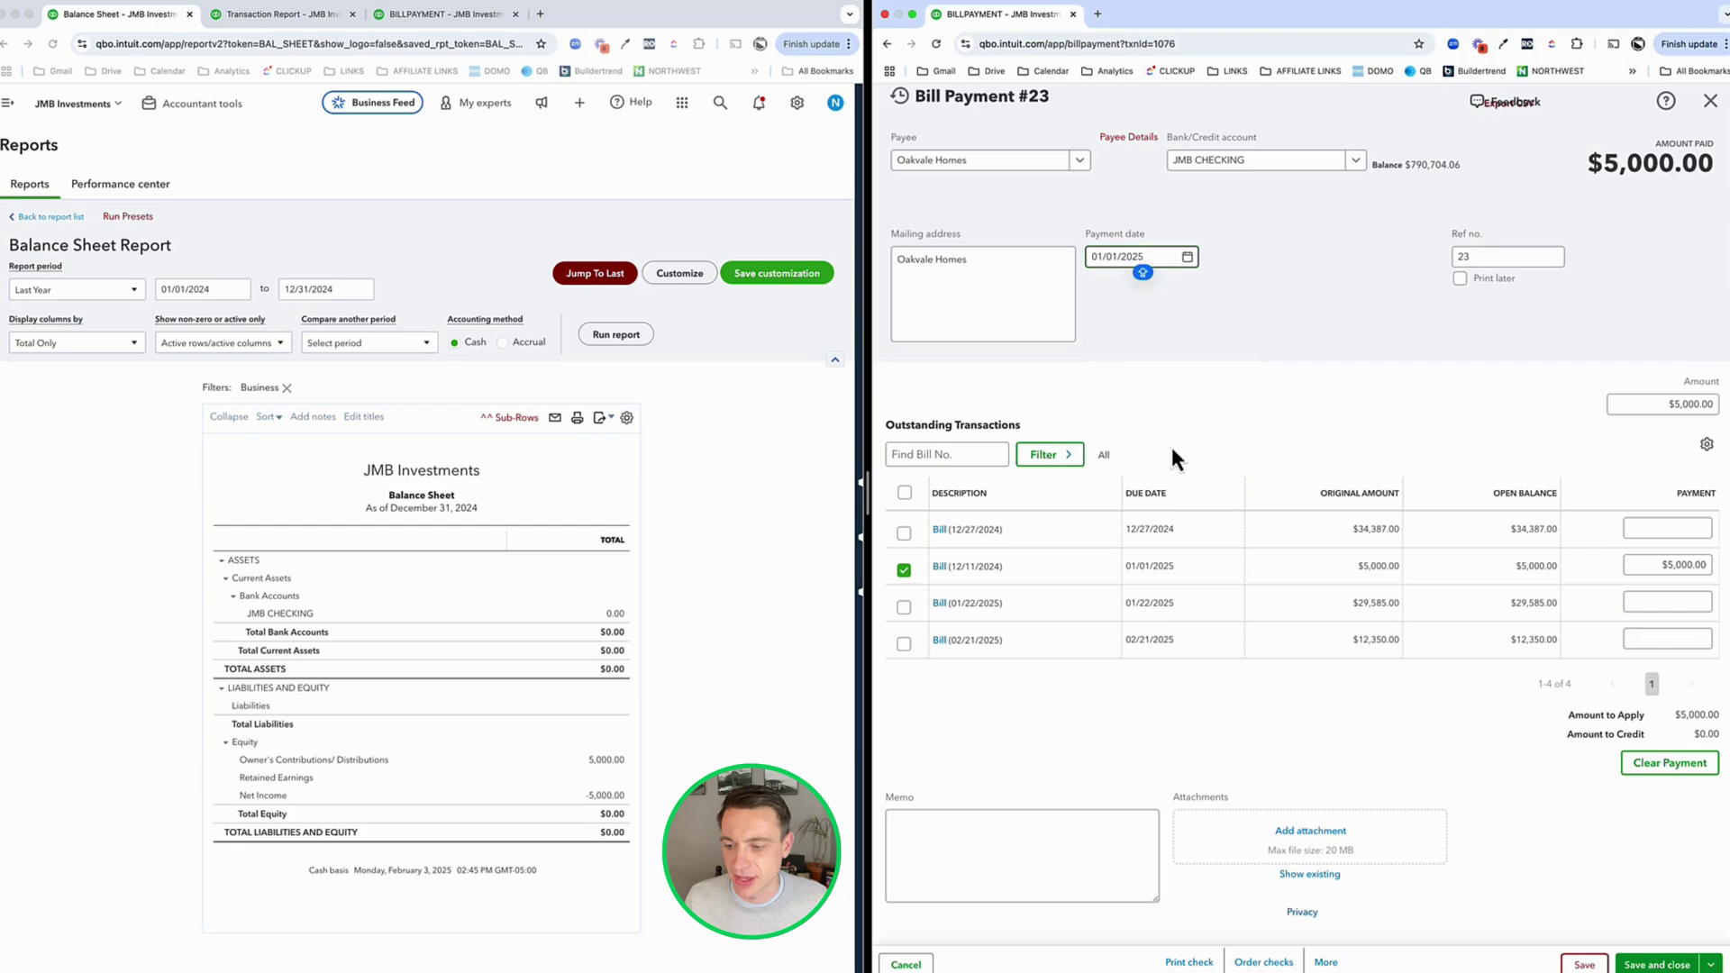
left_click(1572, 966)
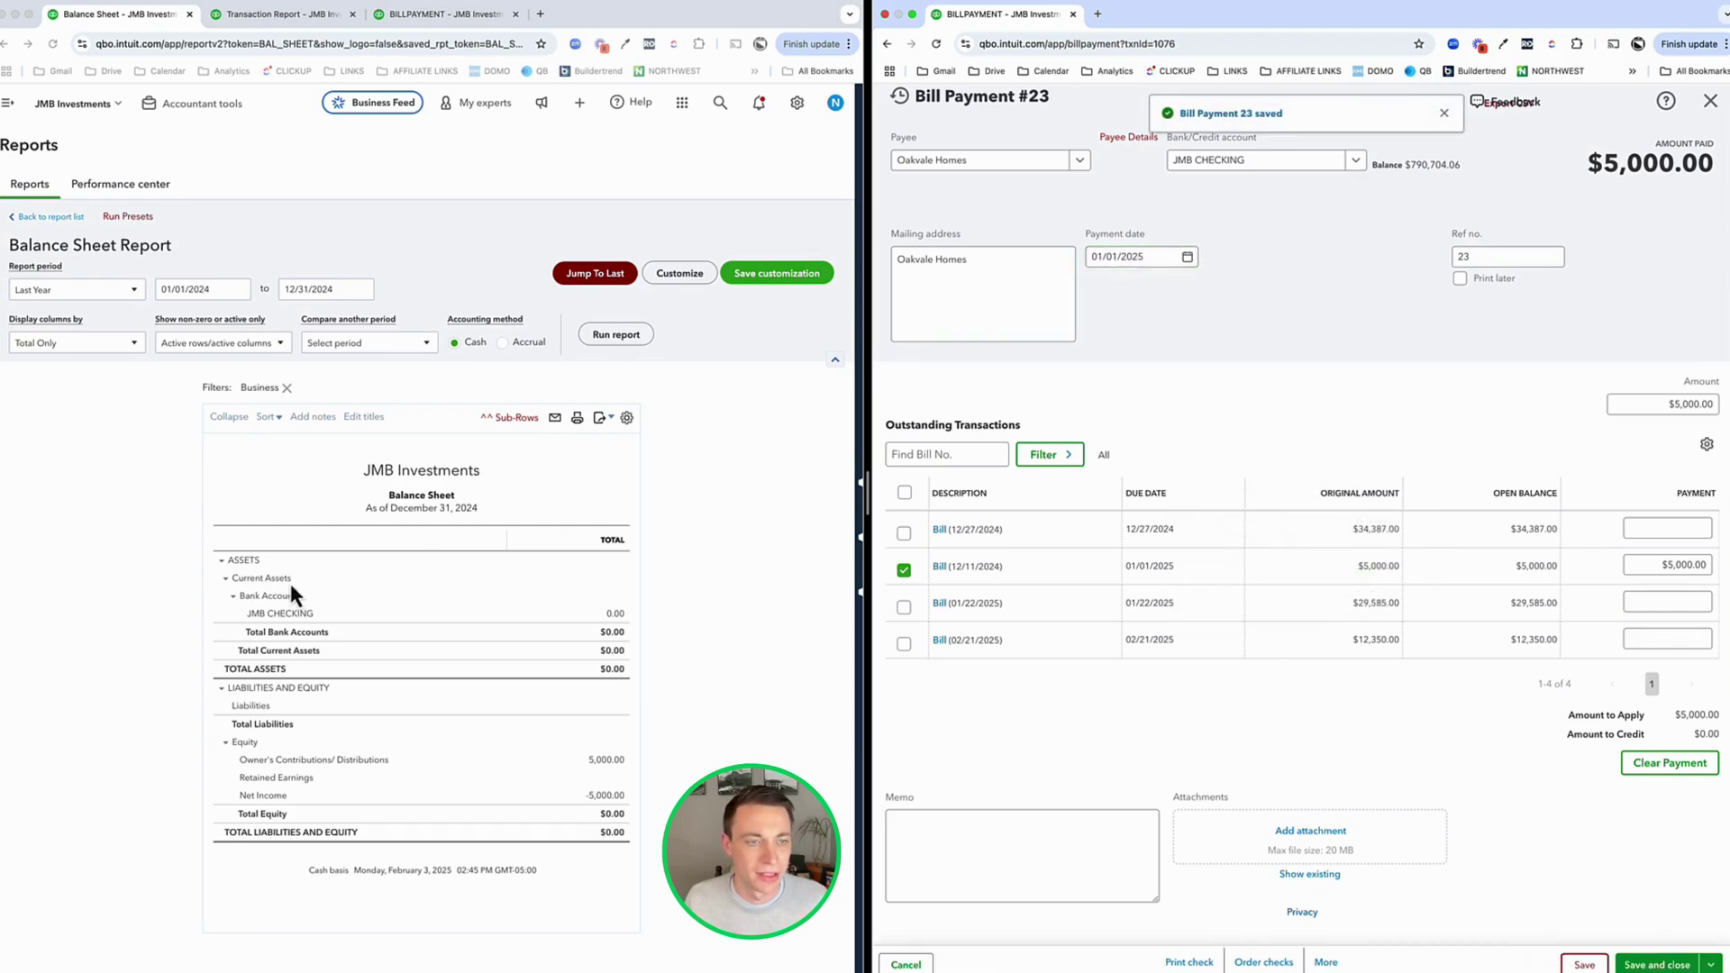
- Reload the Balance Sheet, rerun it on accrual, then cash, showing JMB Checking at 5,000.00
left_click(141, 598)
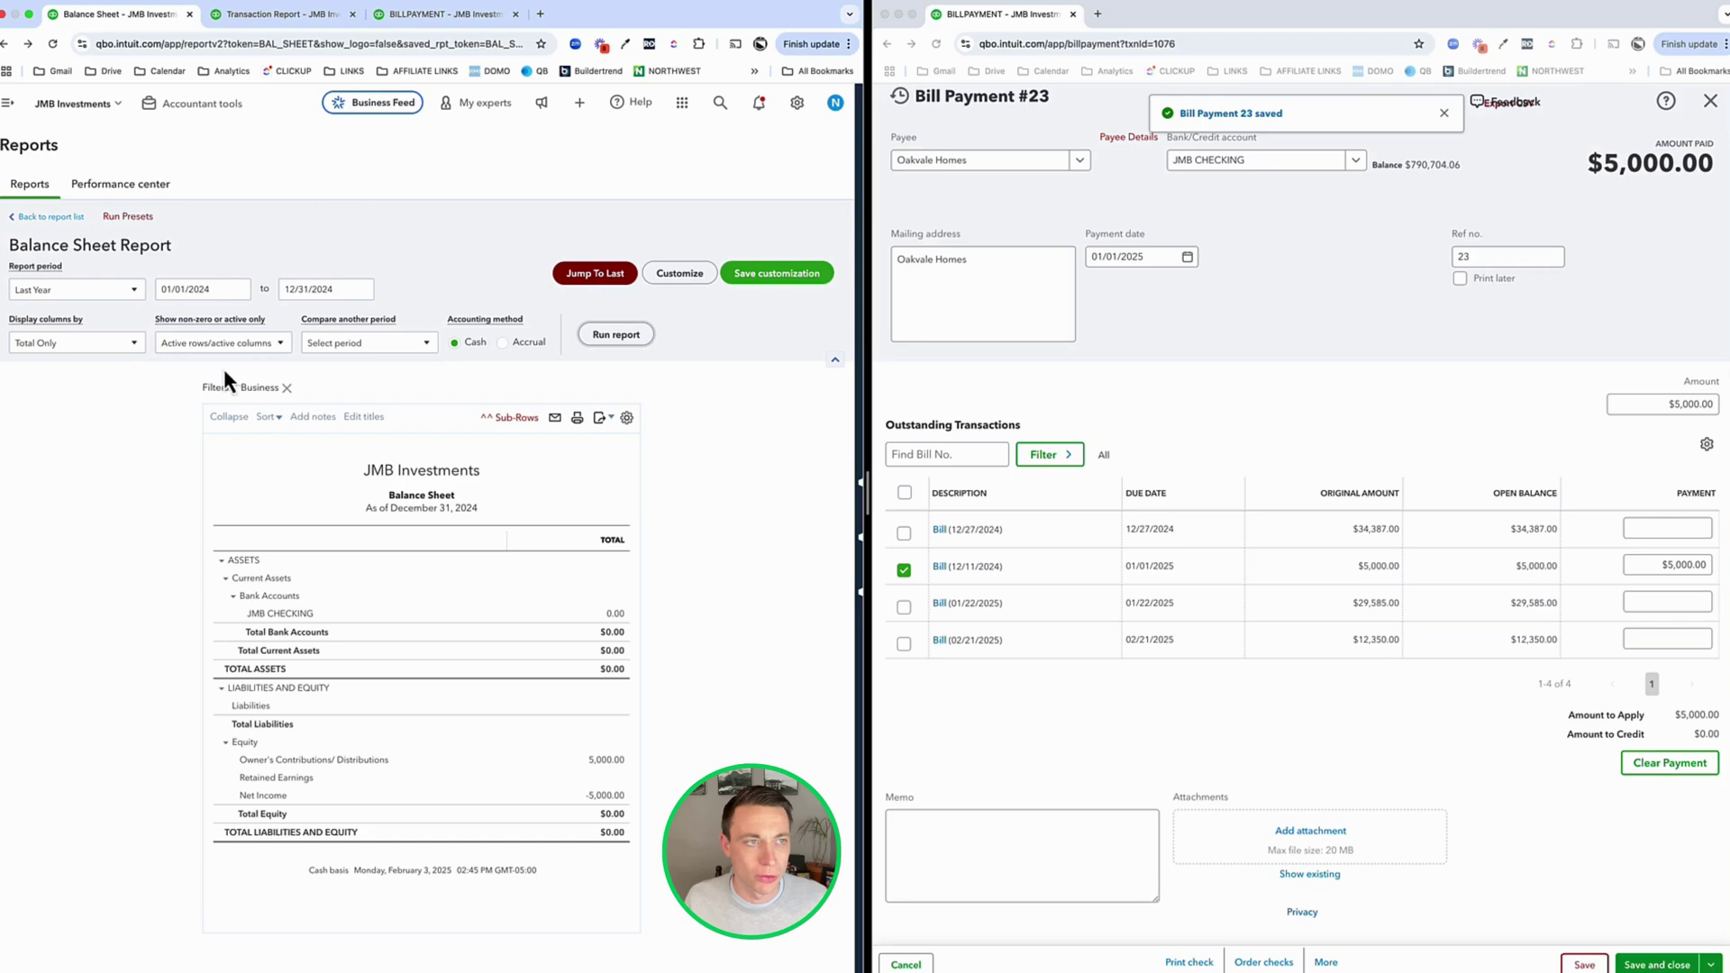
left_click(54, 49)
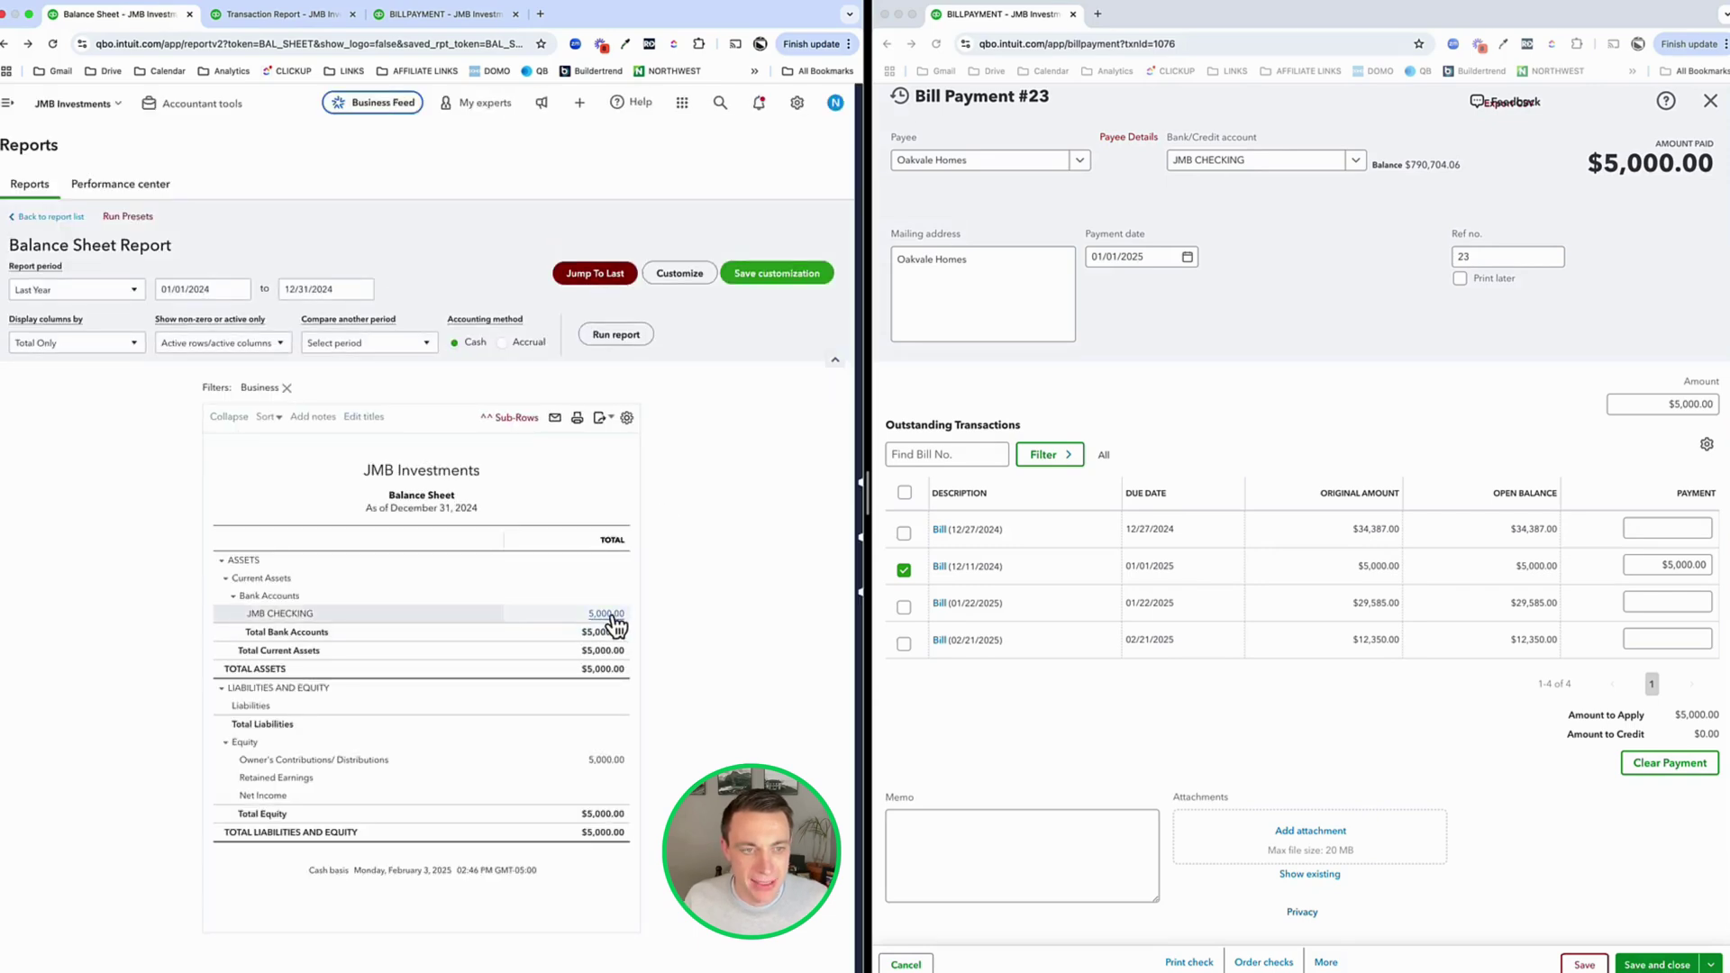
left_click(607, 615)
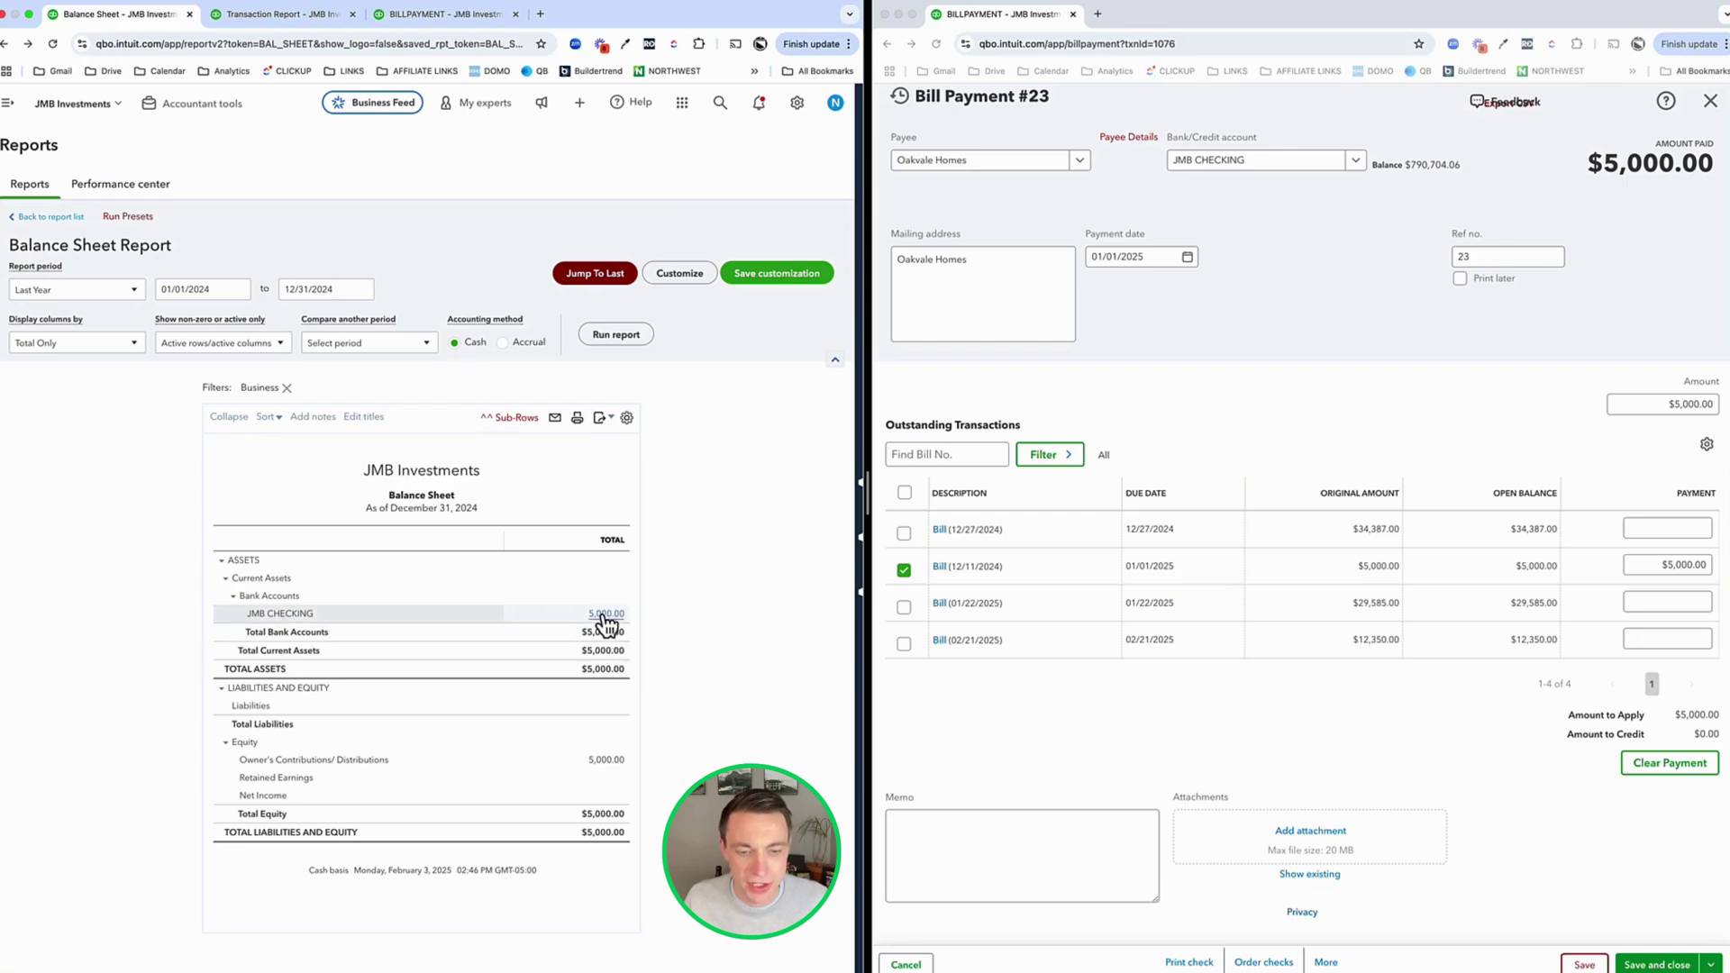
left_click(502, 342)
left_click(628, 338)
scroll(625, 342, "down", 1)
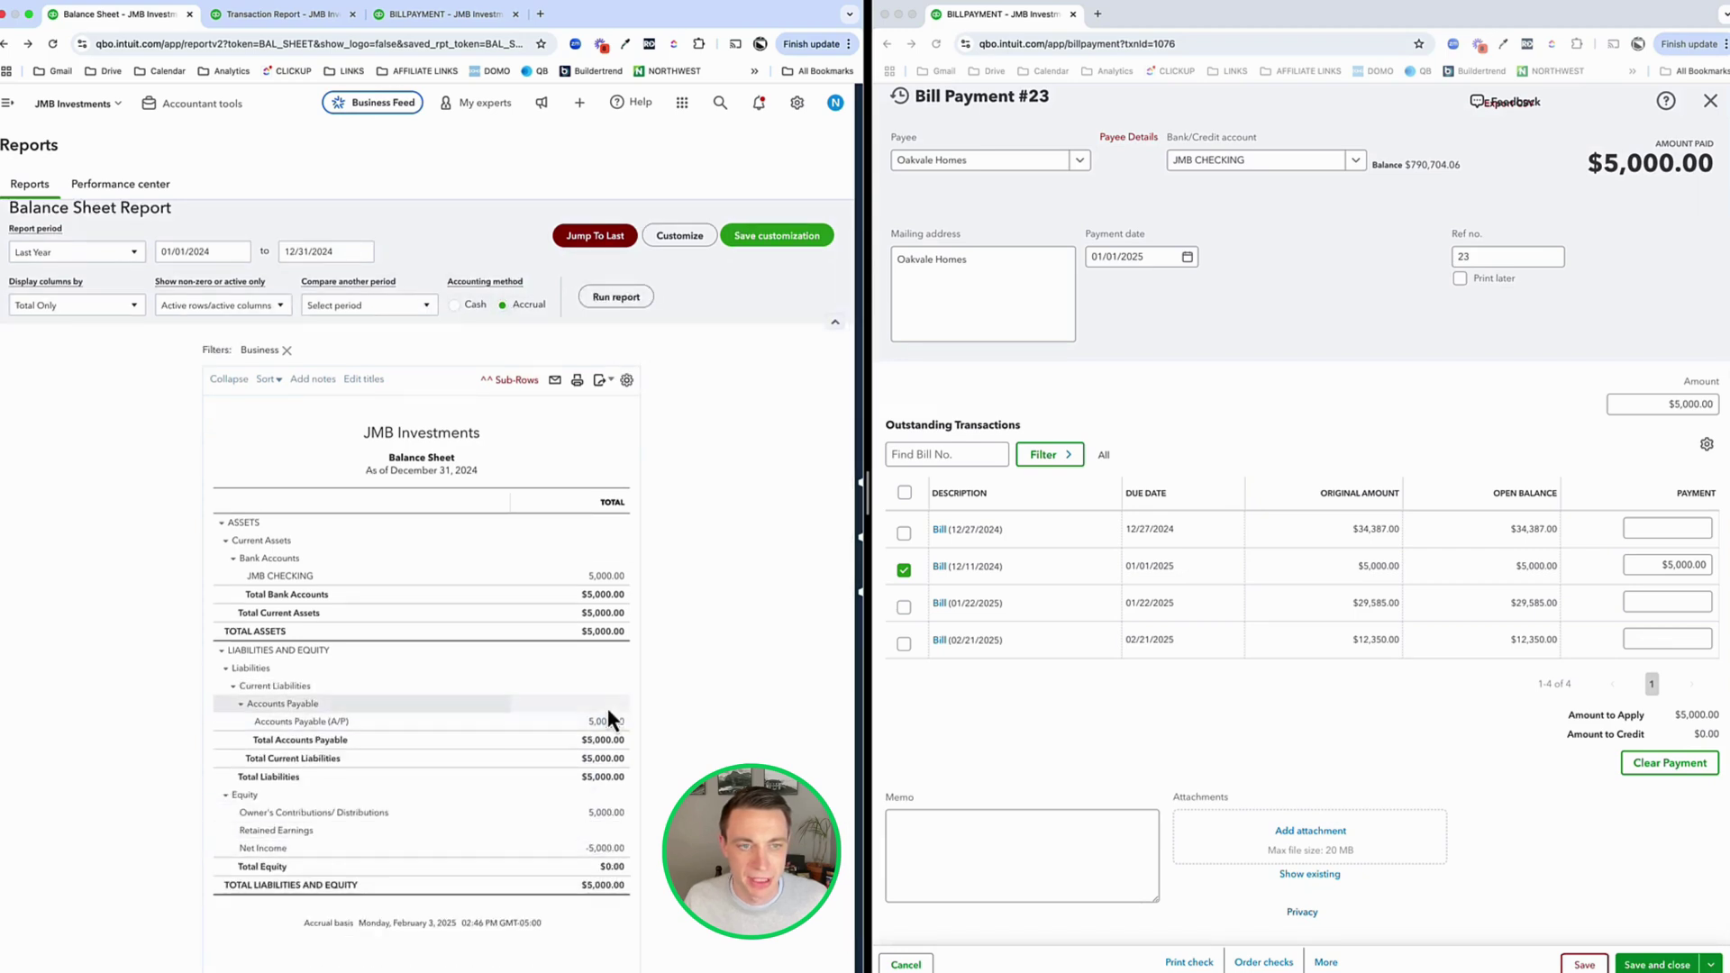
left_click(454, 305)
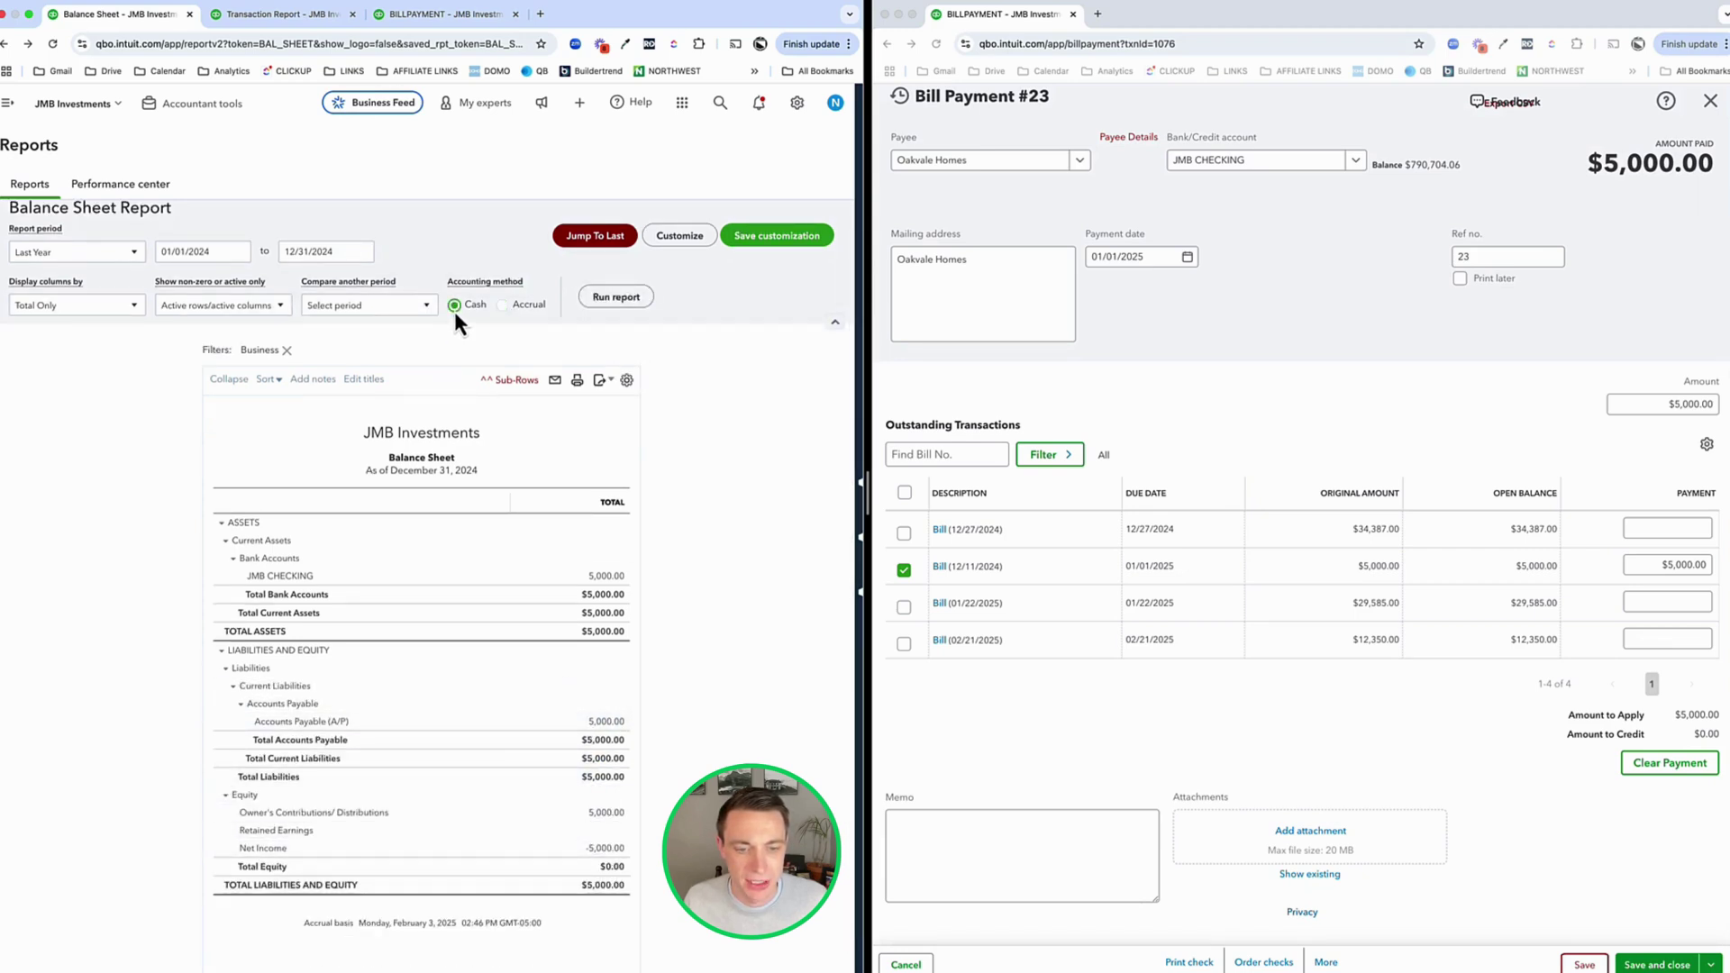
left_click(618, 298)
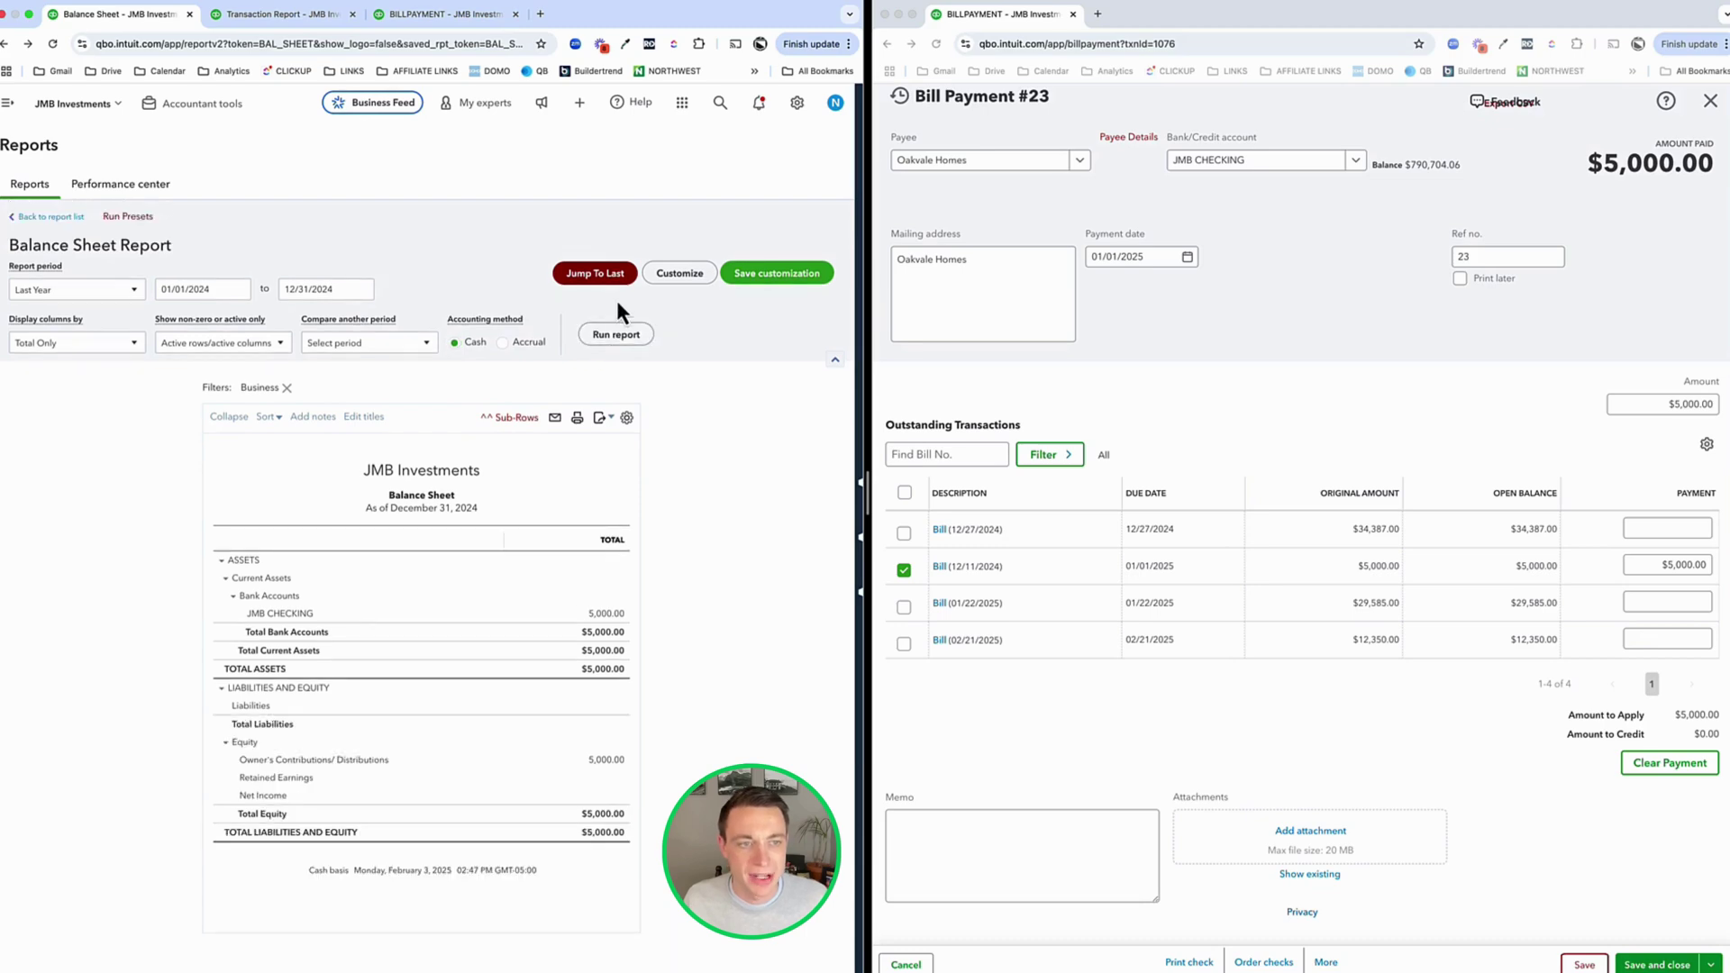
- Rerun the cash-basis Balance Sheet as of January 1, 2025
left_click(363, 288)
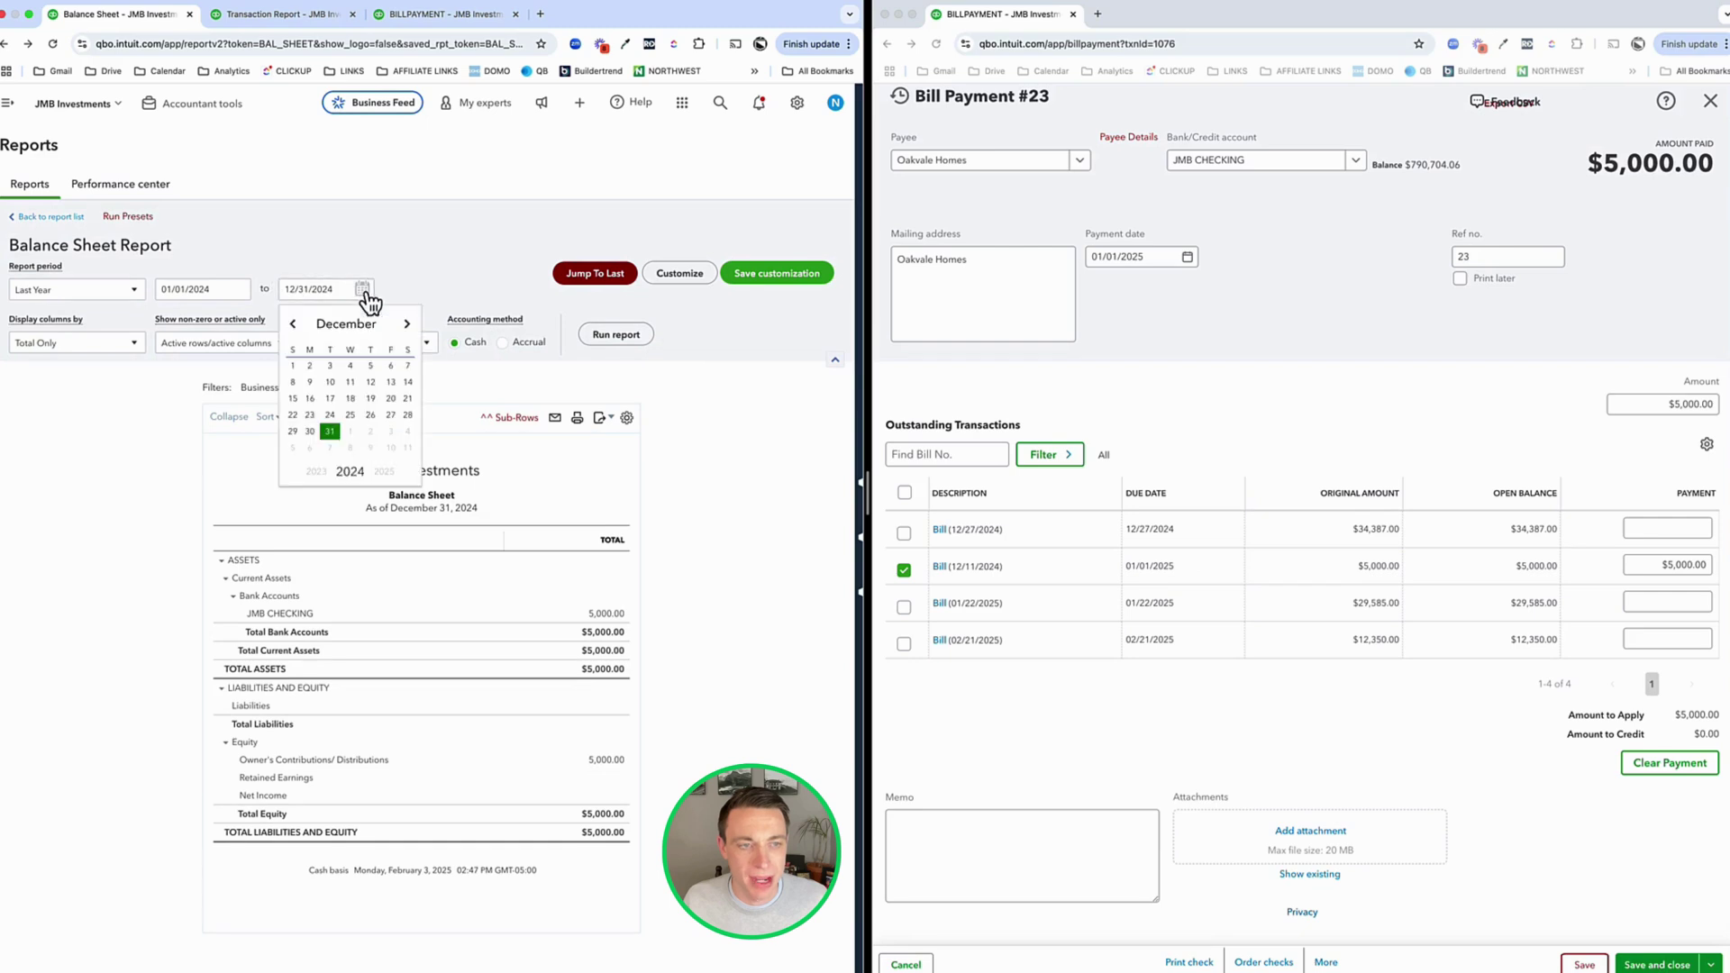
left_click(350, 433)
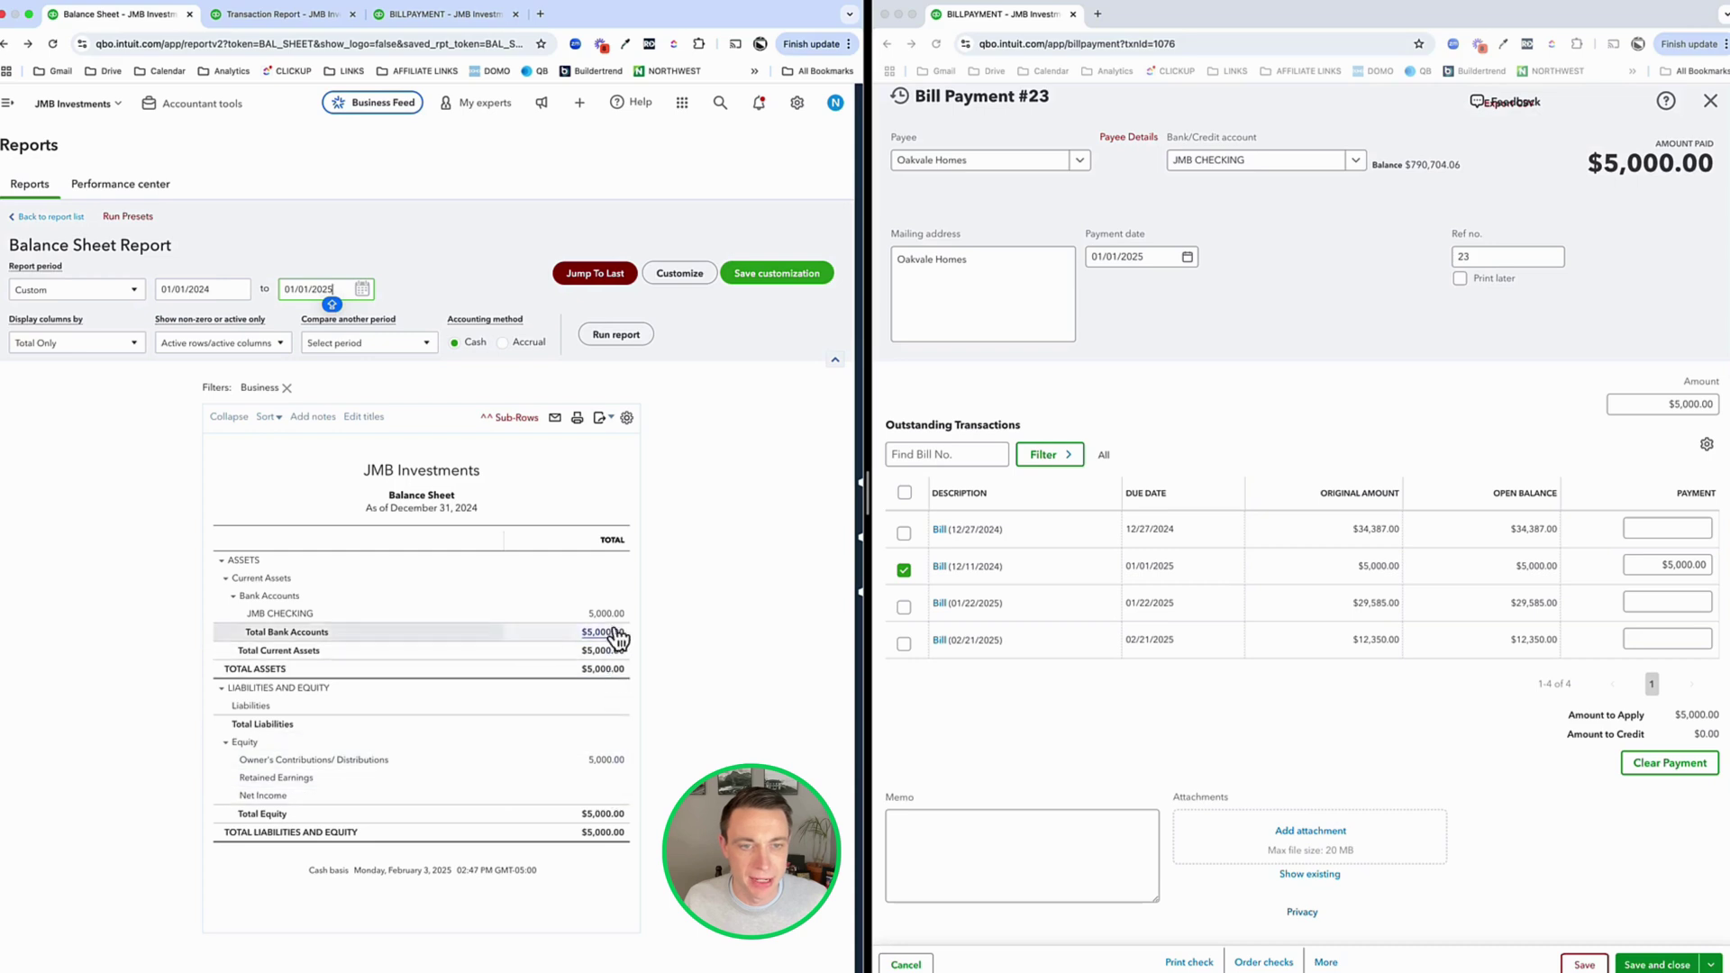
left_click(616, 346)
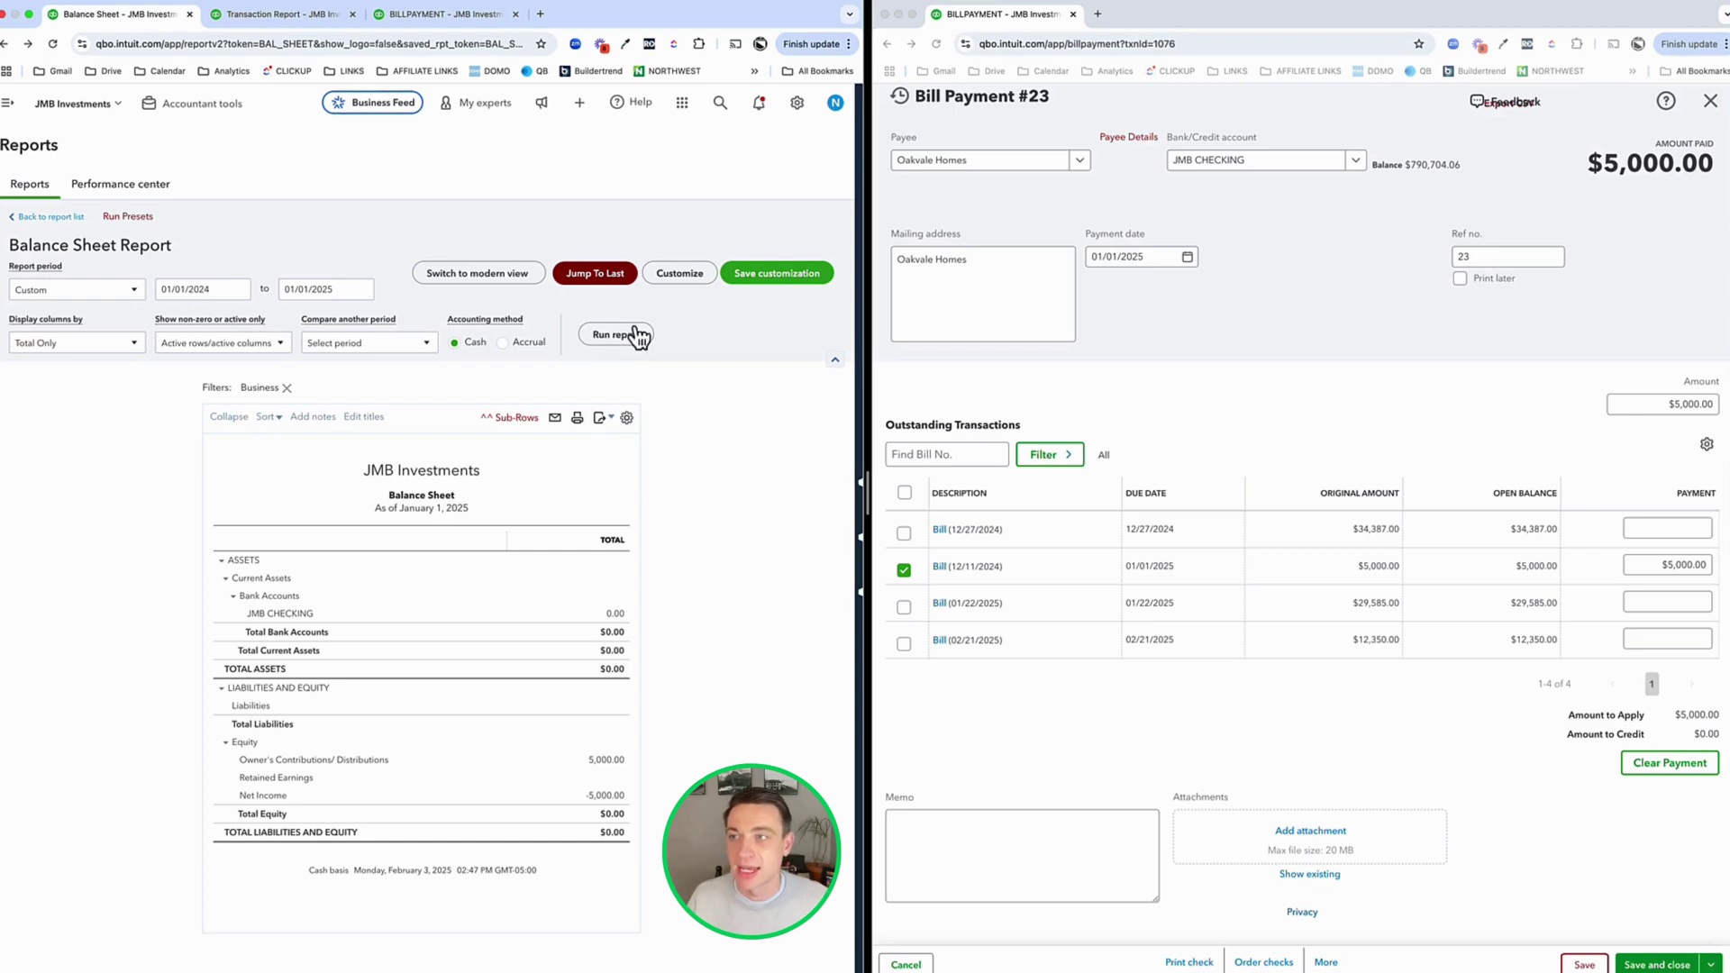
left_click(1714, 108)
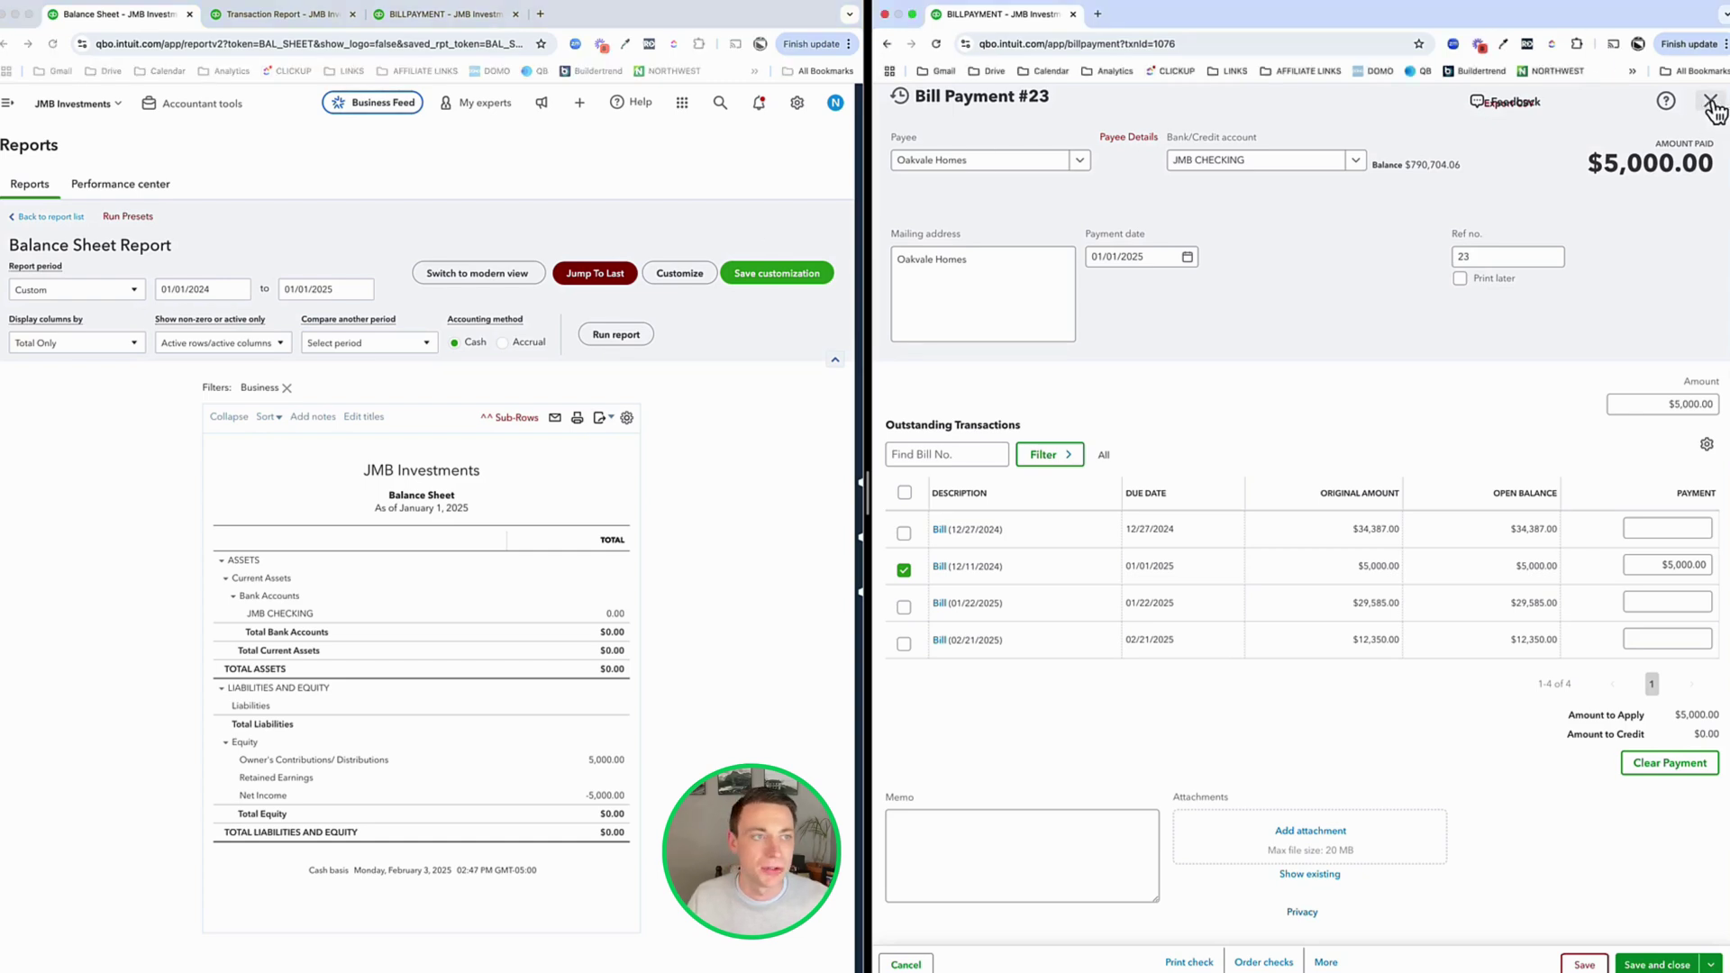
- Start a new invoice for the 122 Buffalo Apt A customer
left_click(7, 103)
left_click(56, 142)
left_click(62, 223)
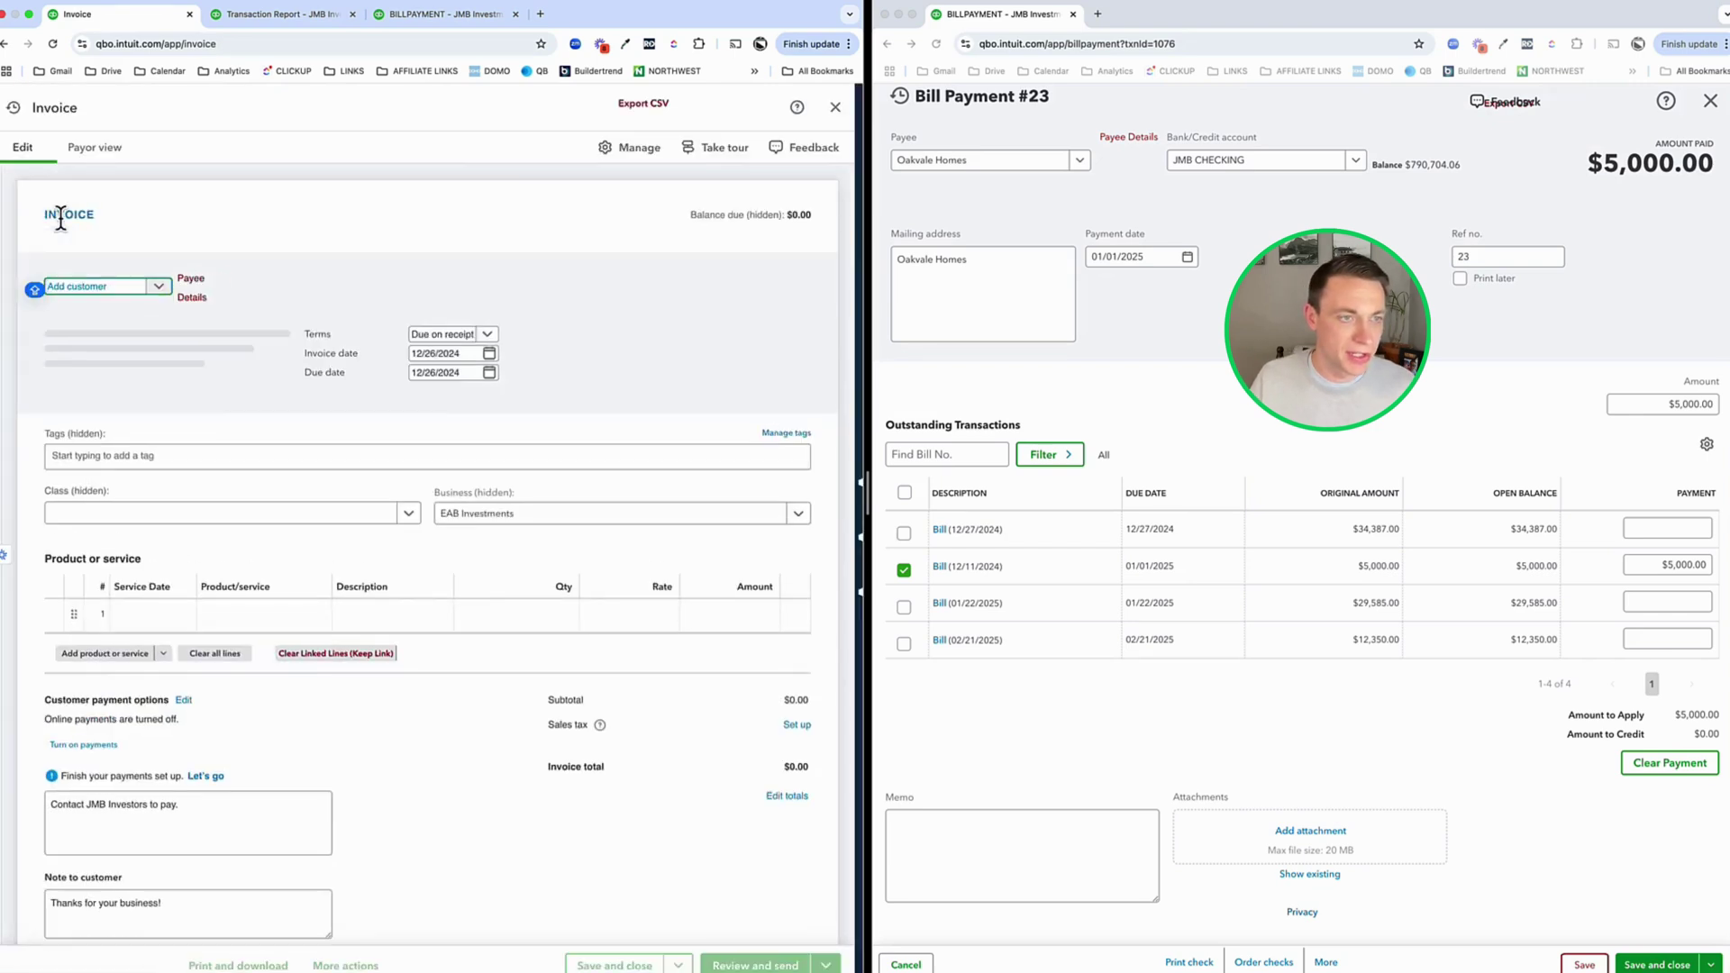
left_click(122, 287)
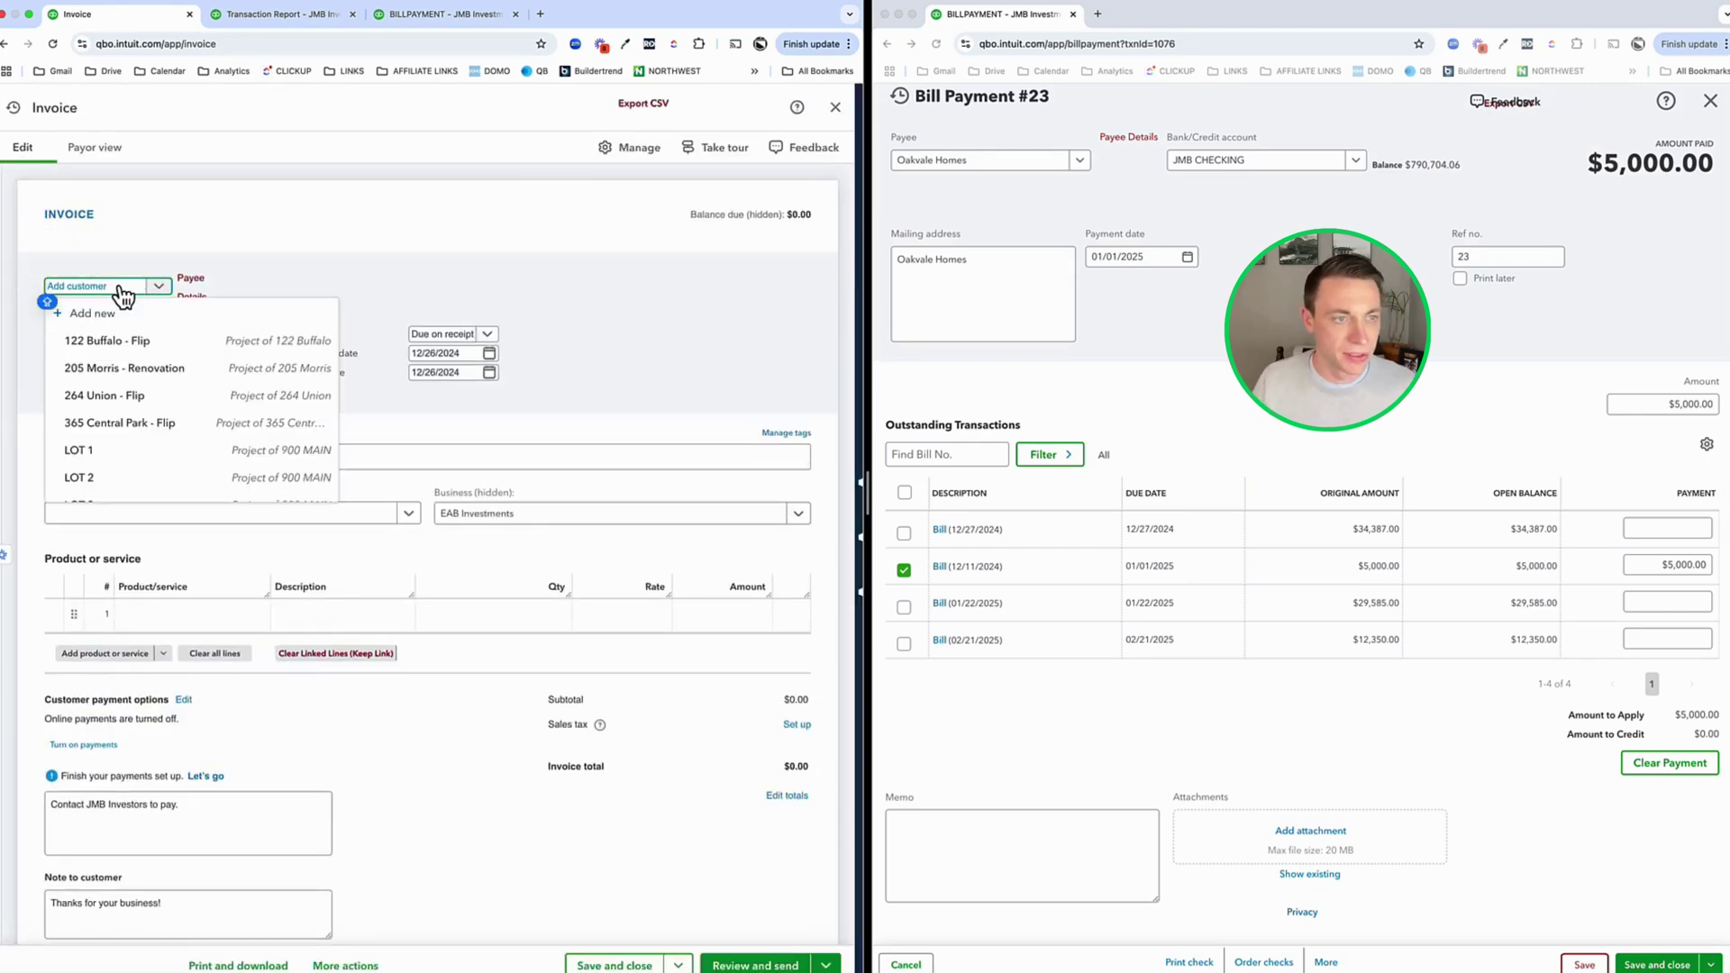
type("JULIET")
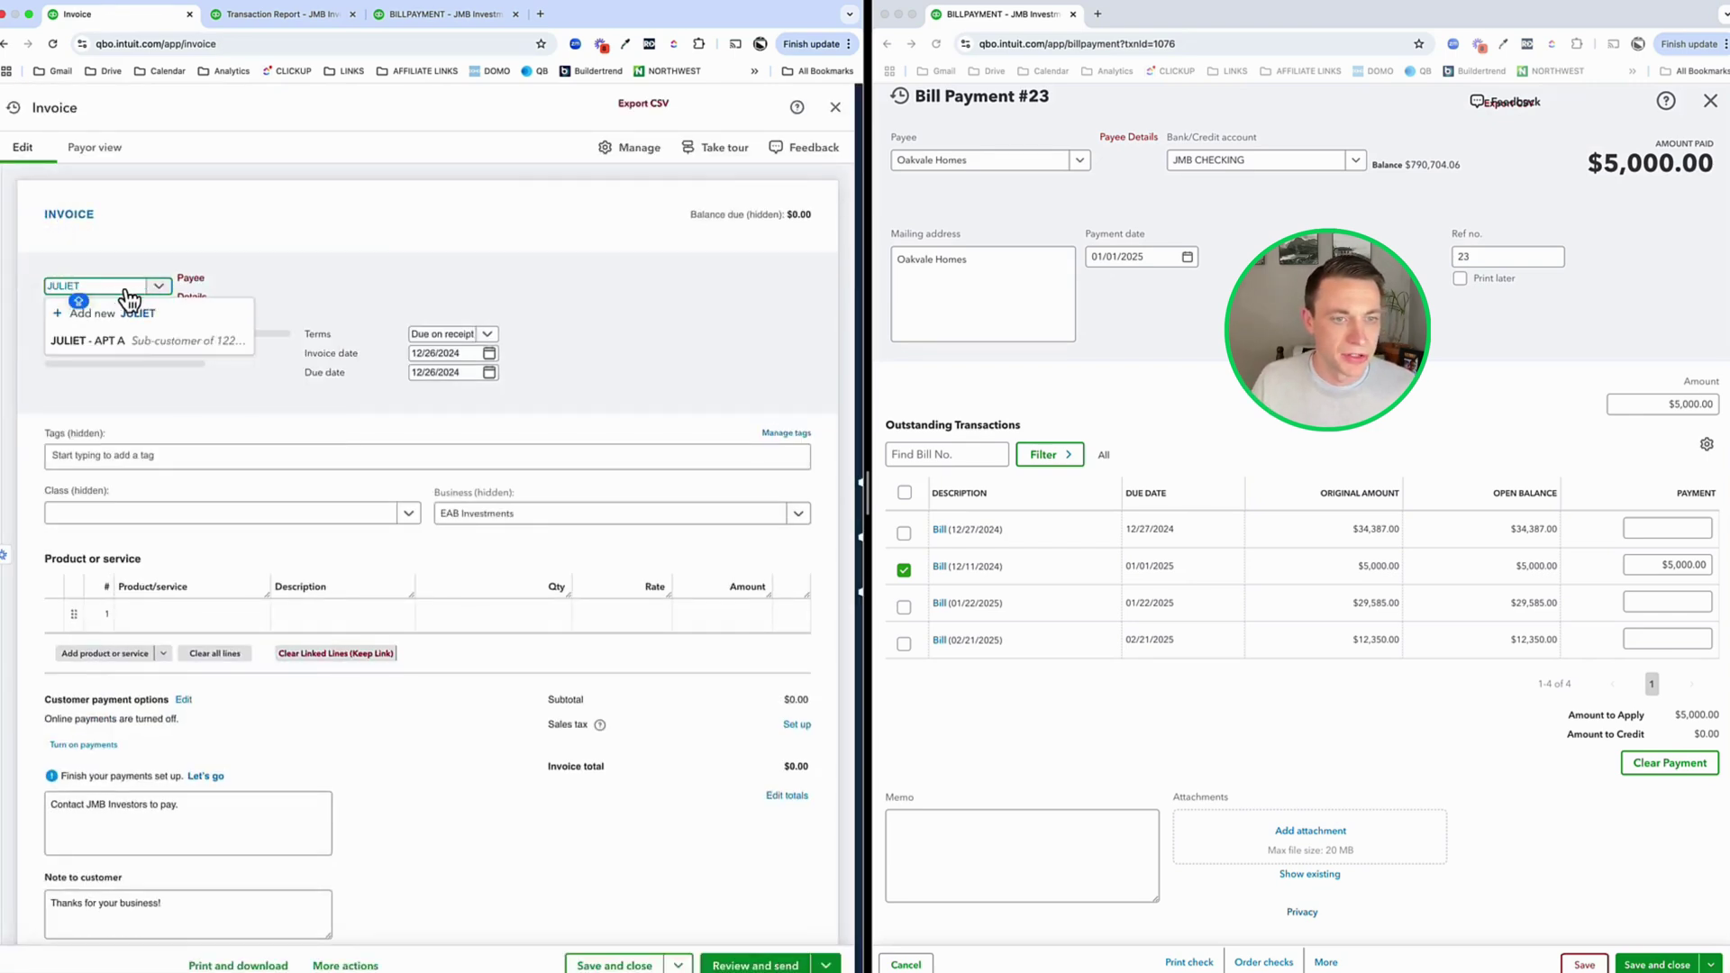
left_click(127, 340)
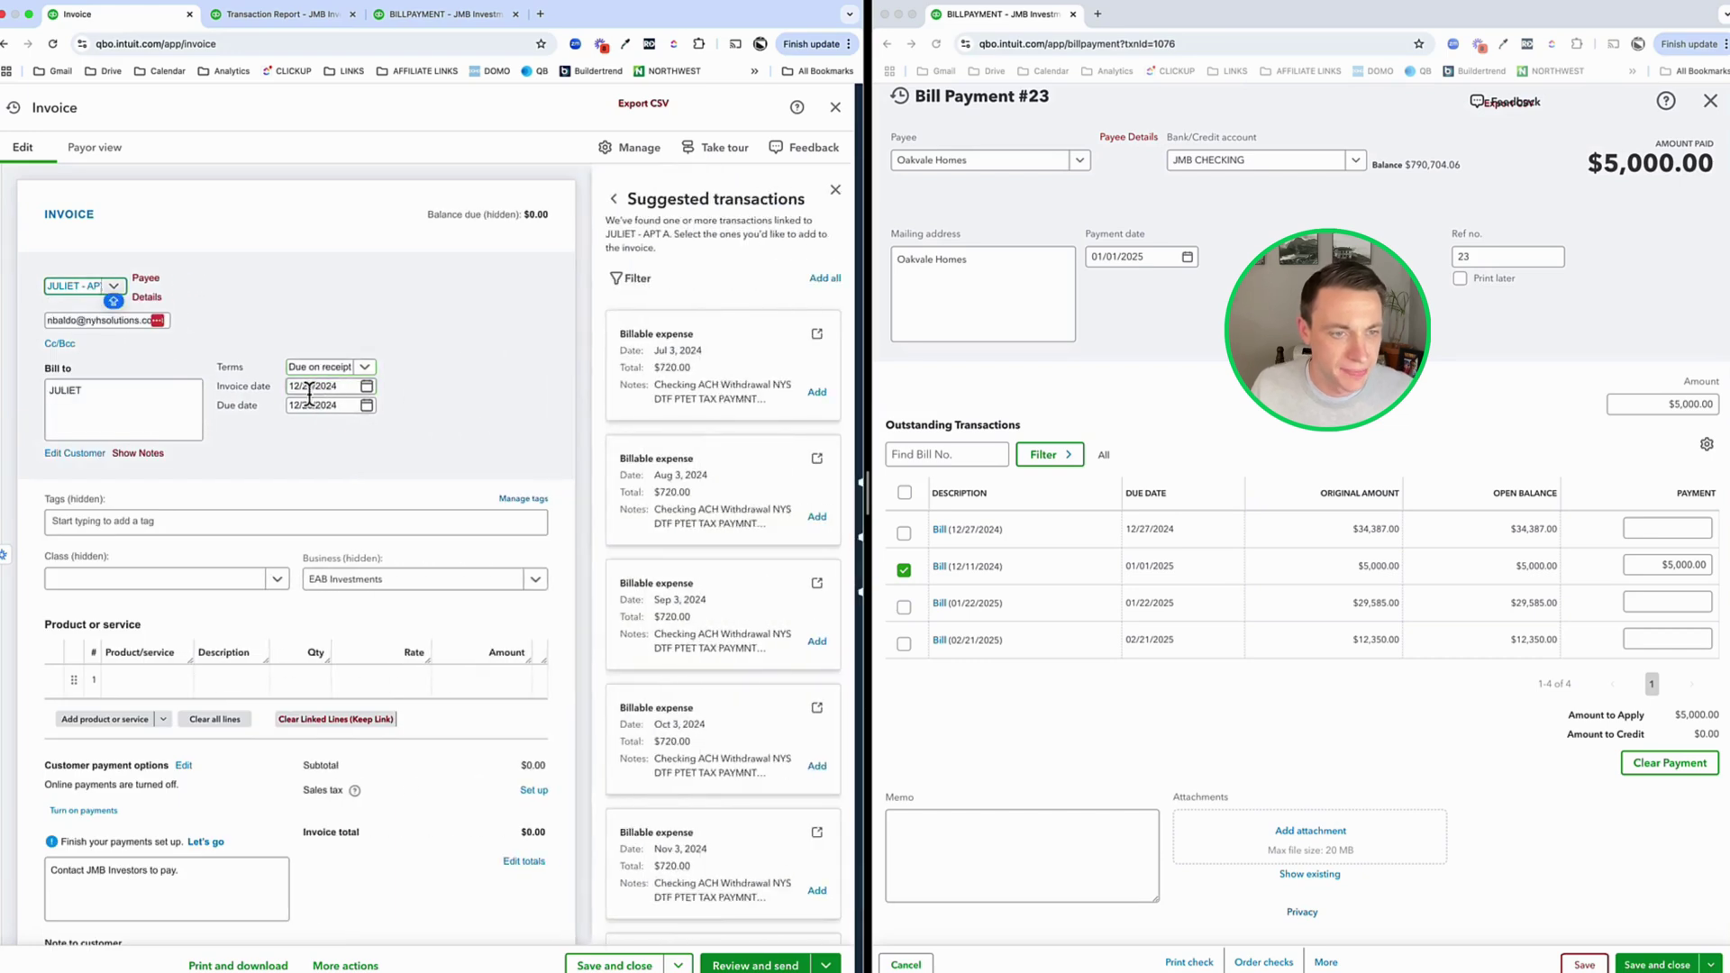
scroll(424, 409, "down", 1)
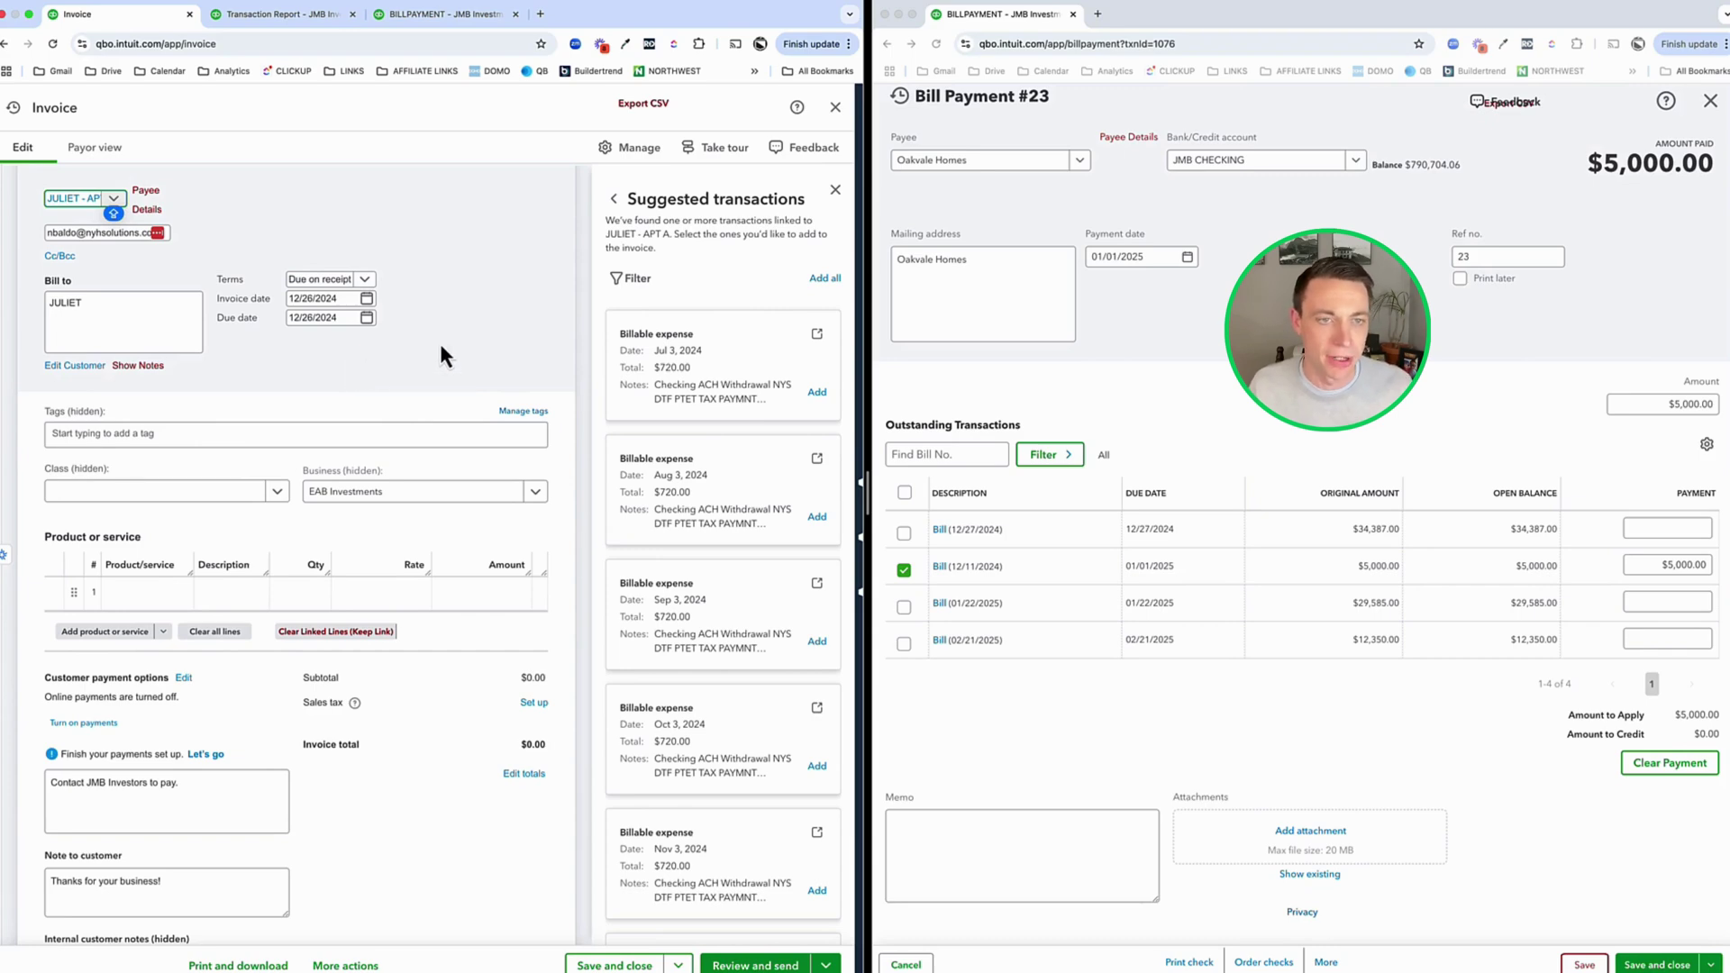
left_click(835, 189)
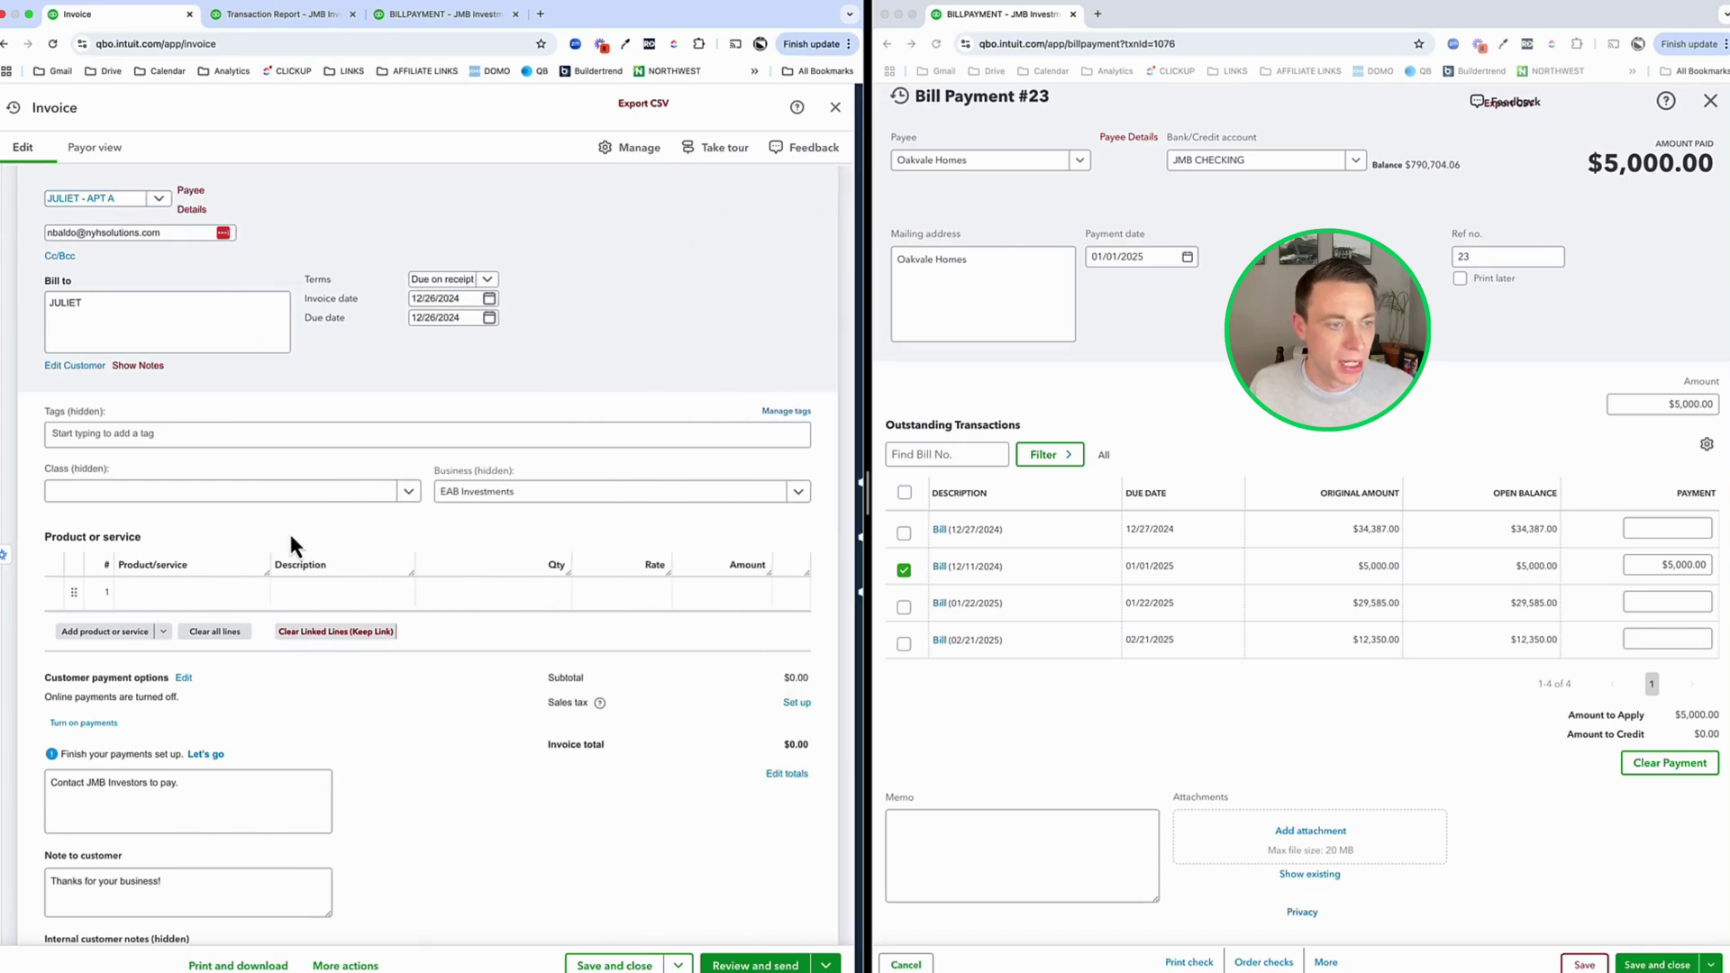
- Add the $950 122 Buffalo Apt B rent line and save invoice 1116 without a Class
scroll(171, 522, "down", 1)
left_click(175, 541)
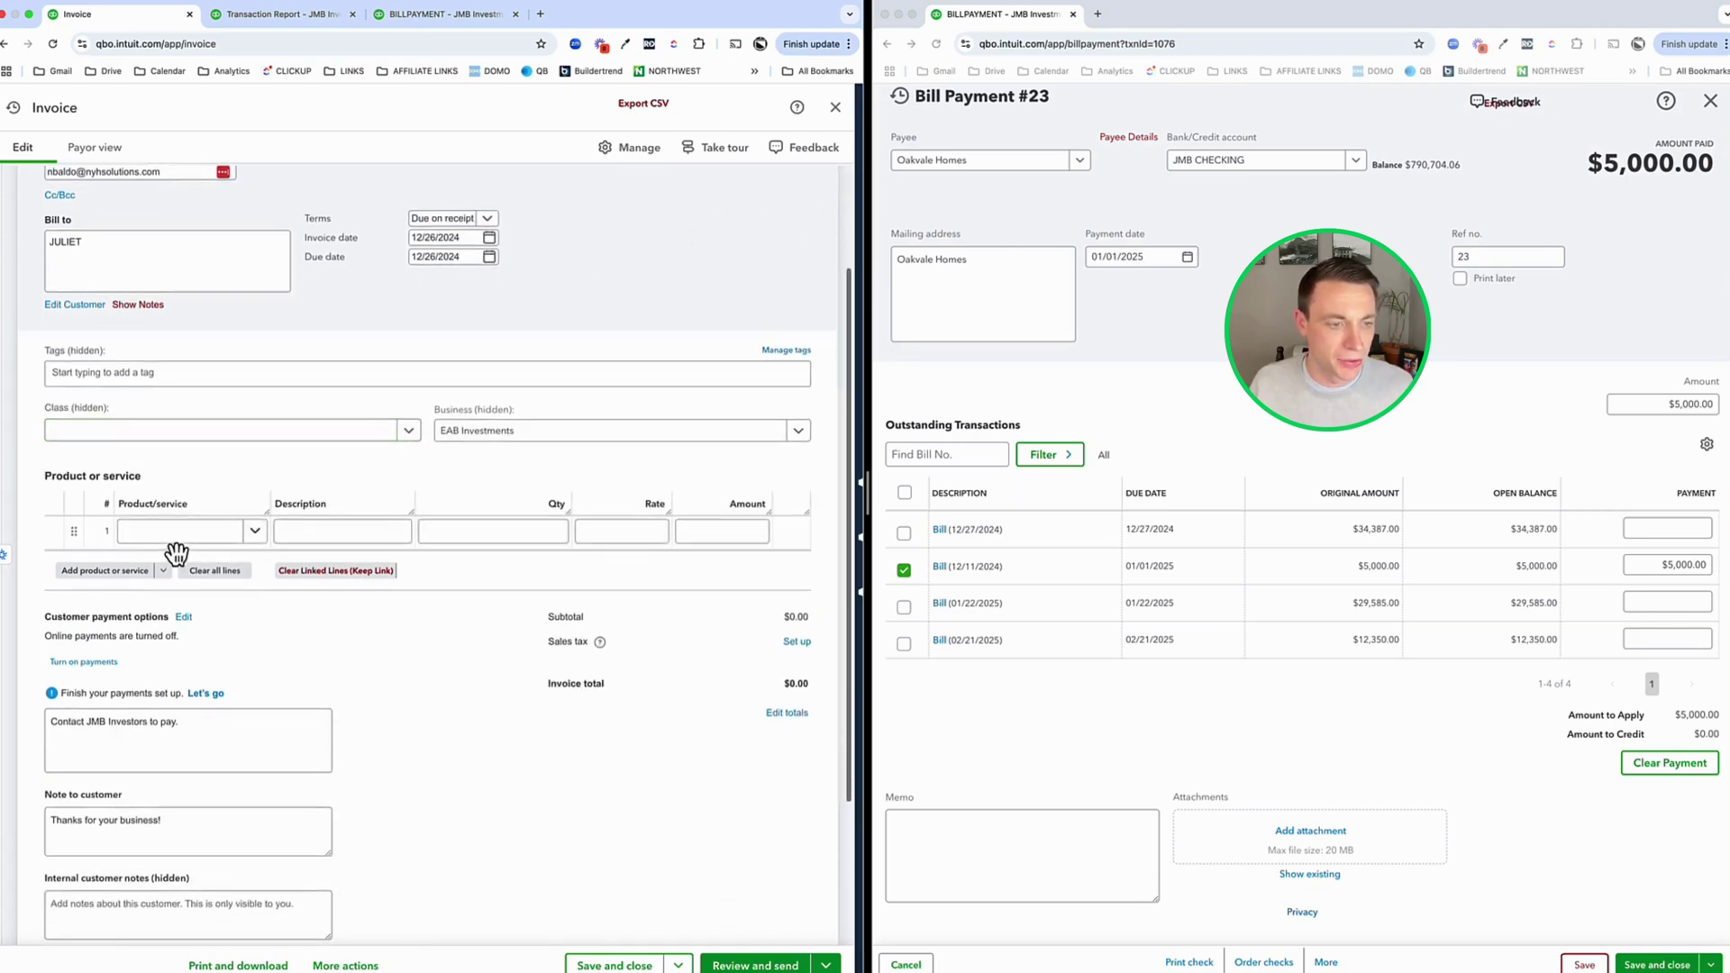
left_click(177, 536)
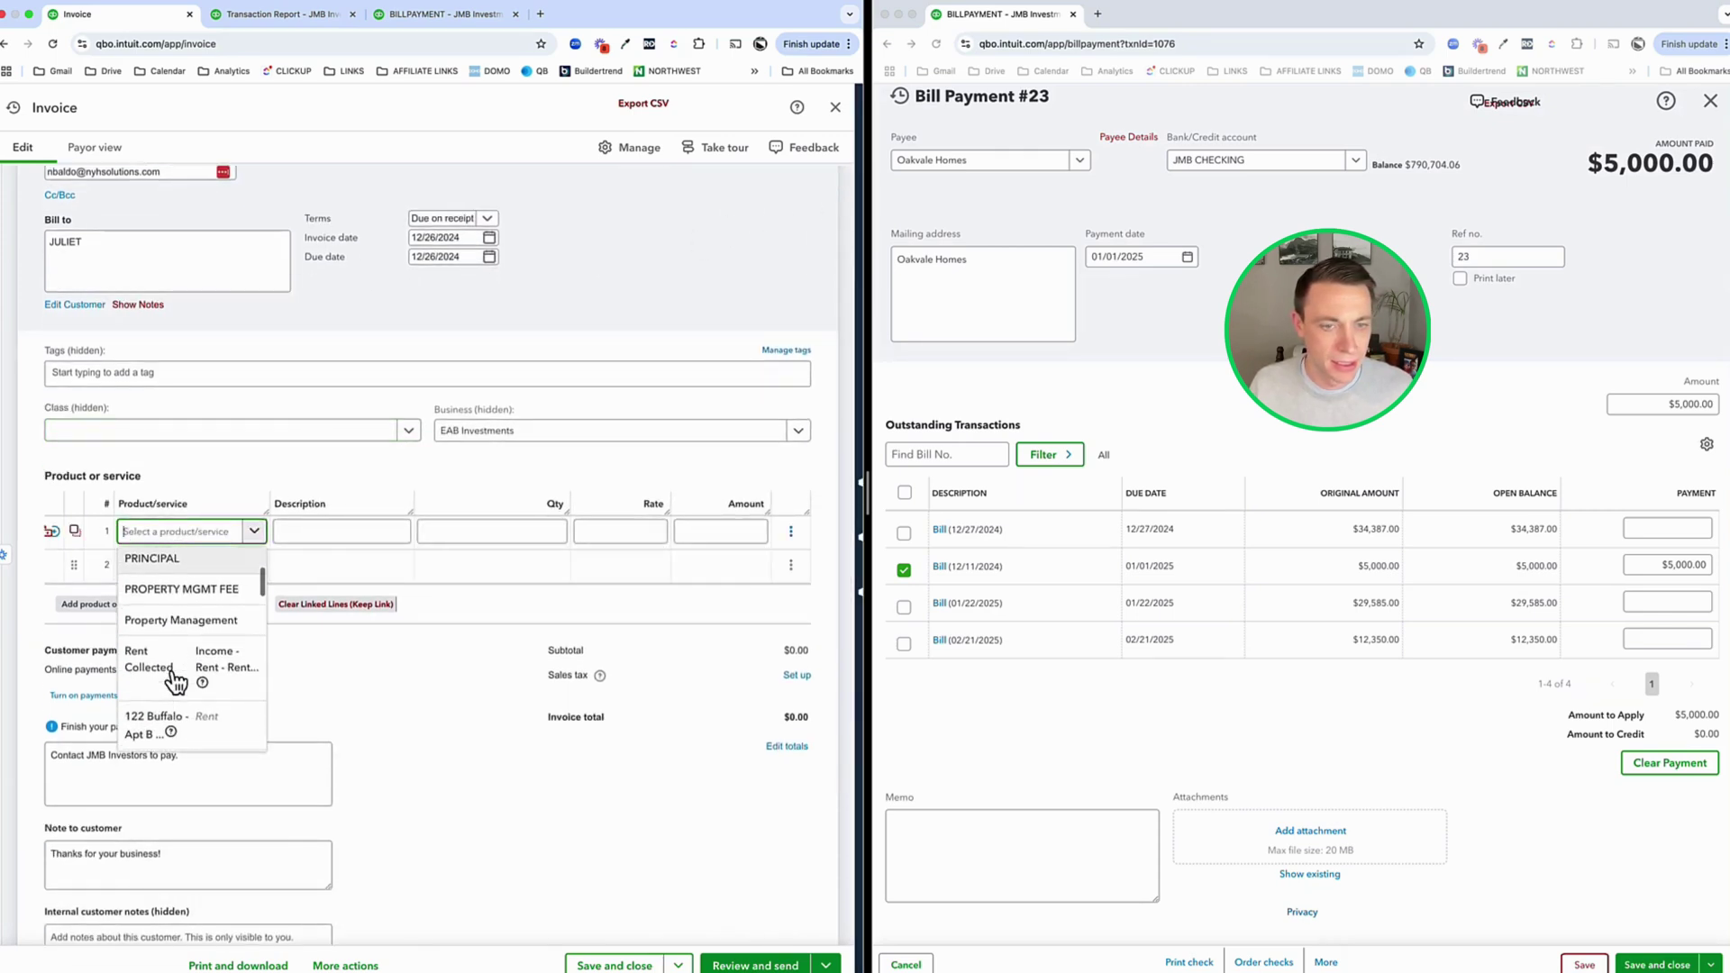
left_click(162, 717)
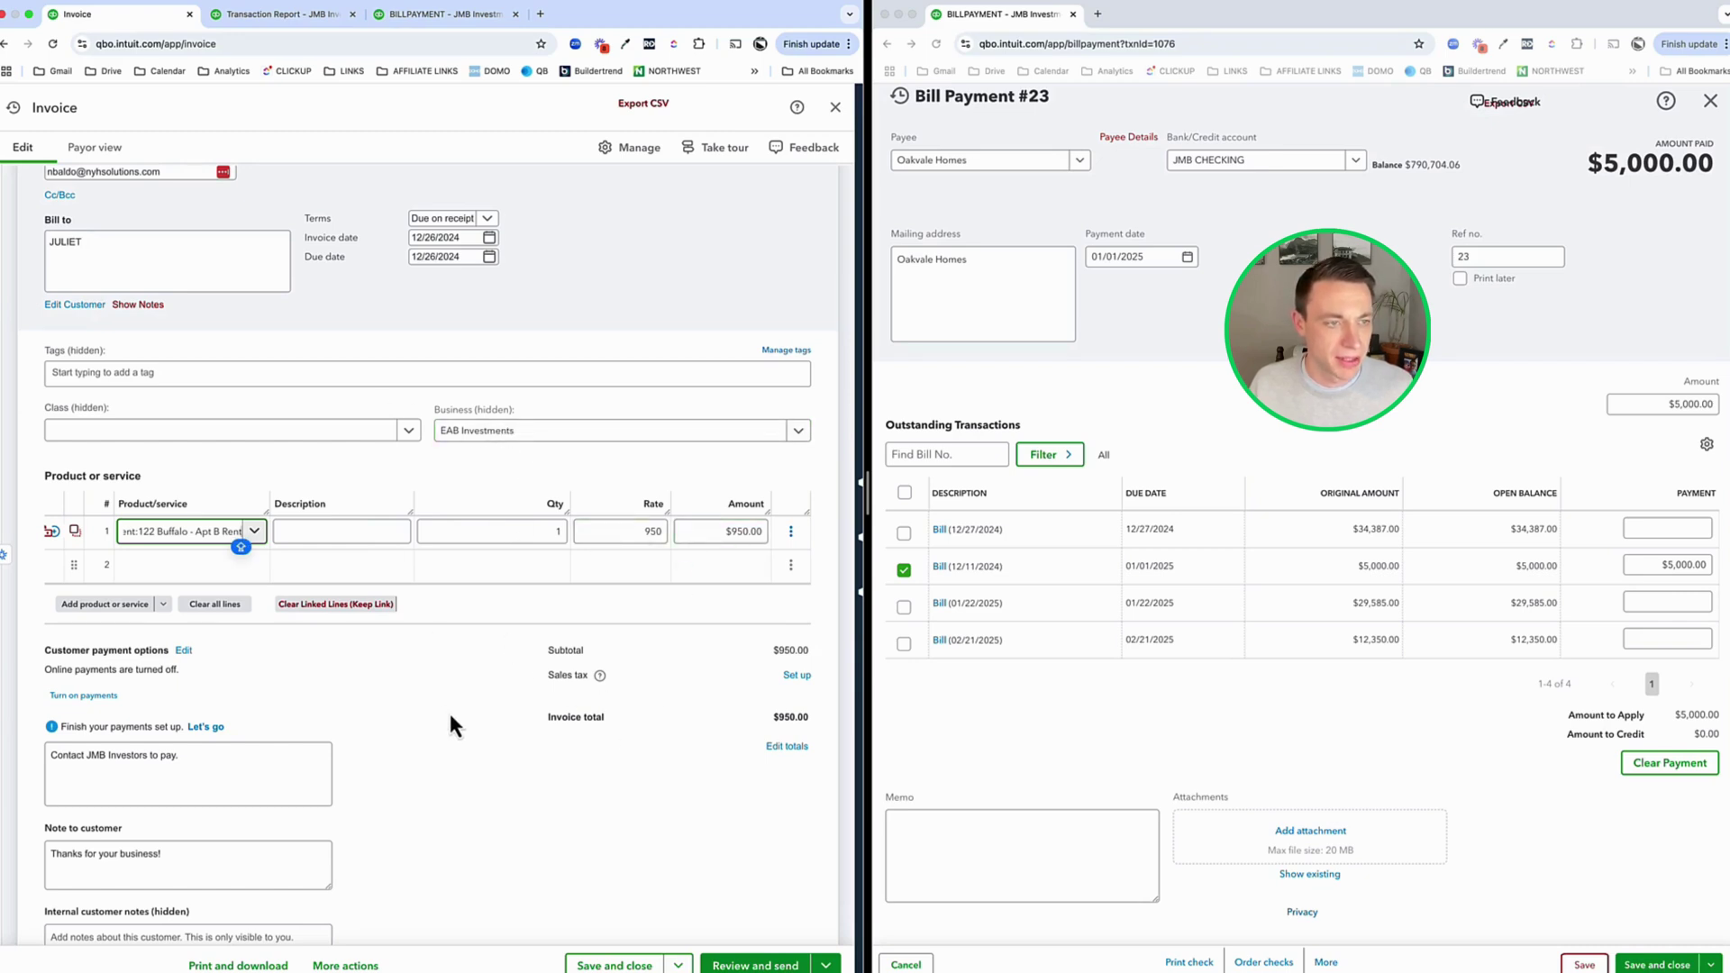
scroll(449, 701, "up", 3)
scroll(448, 701, "down", 4)
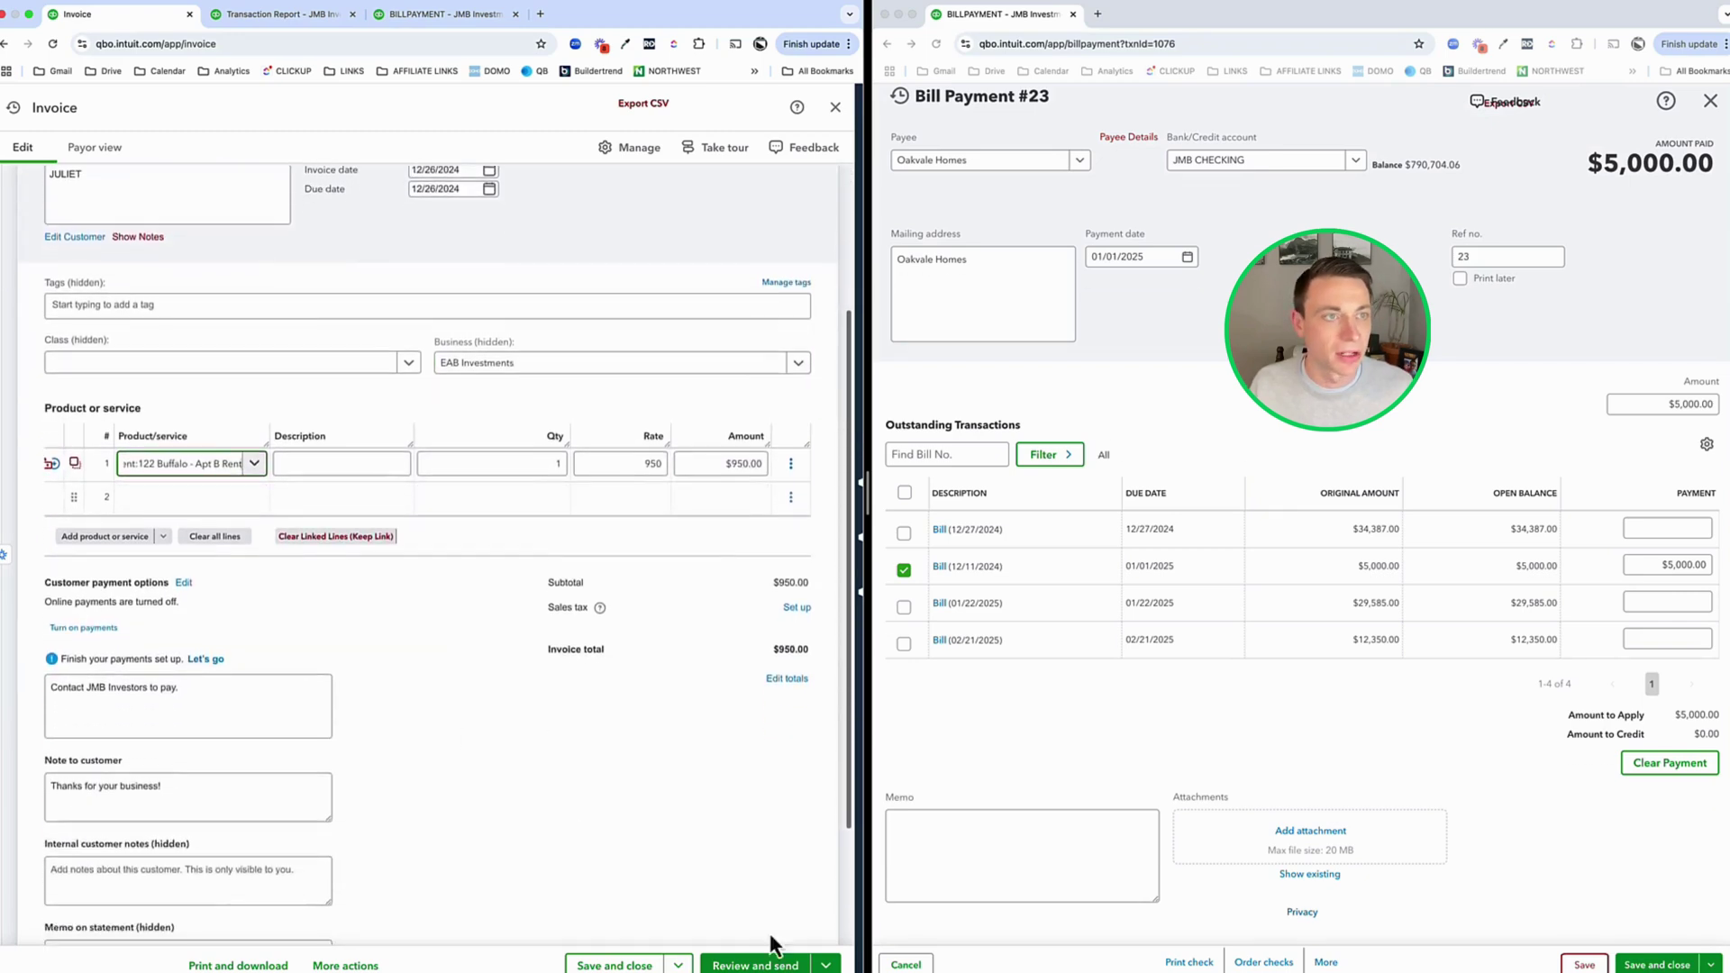
left_click(613, 965)
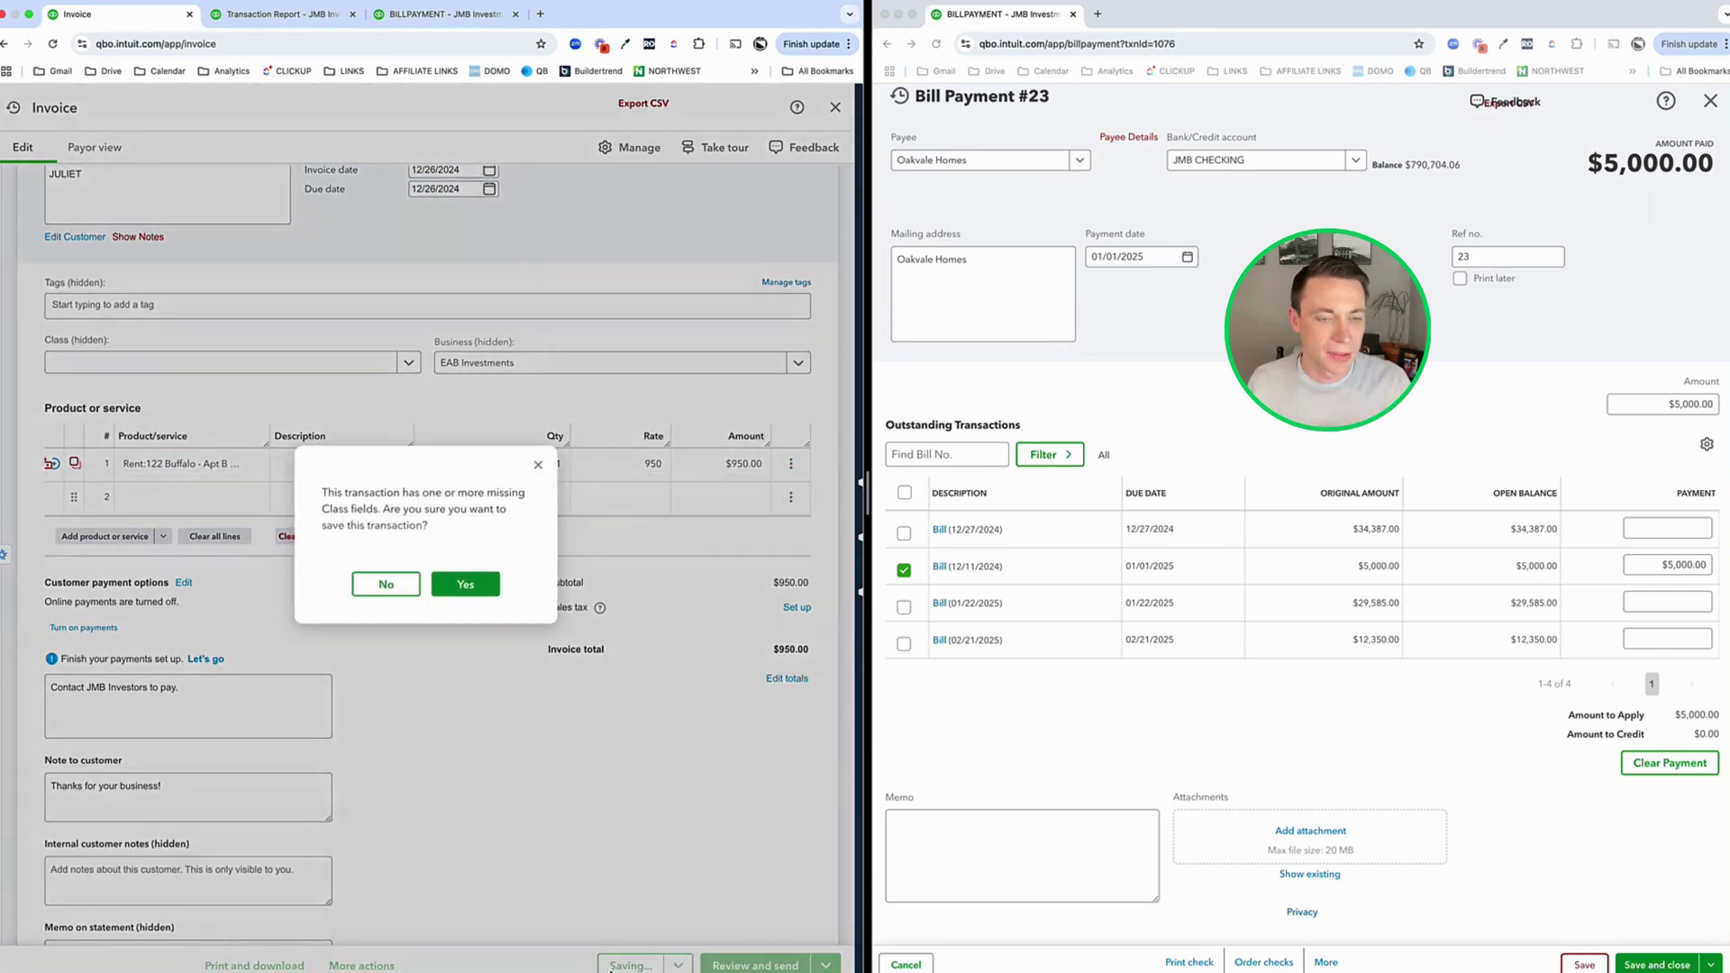
left_click(465, 585)
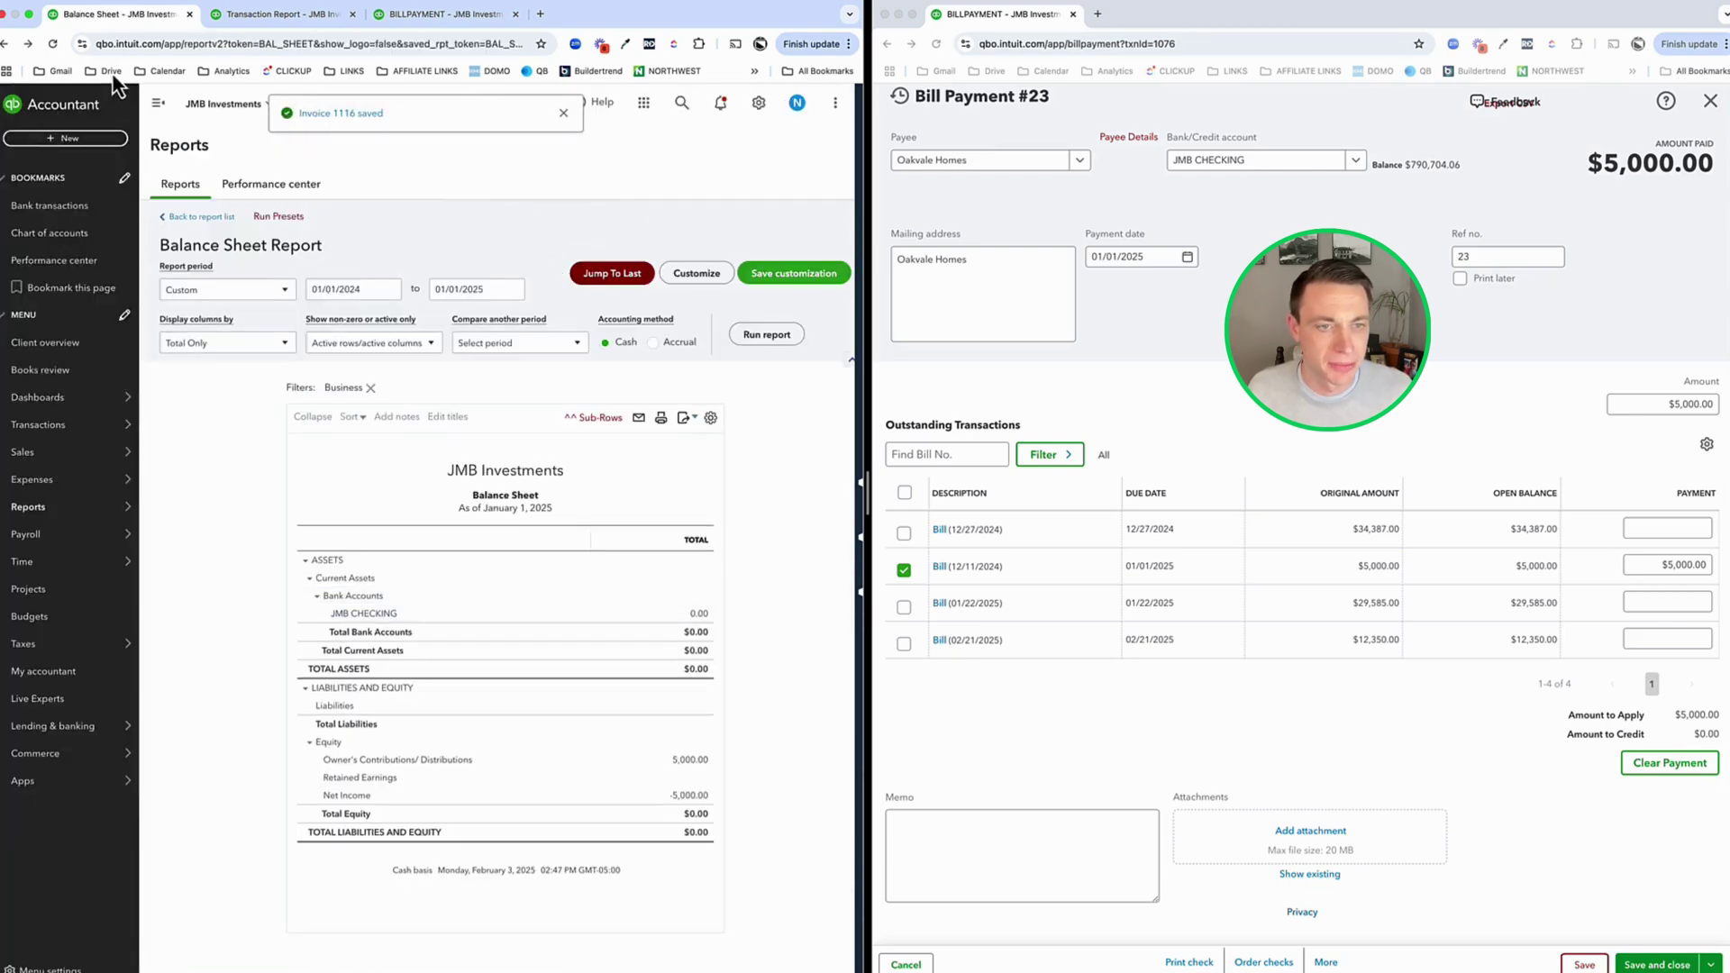
- Run the accrual-basis balance sheet with end date 12/31/2024
left_click(155, 107)
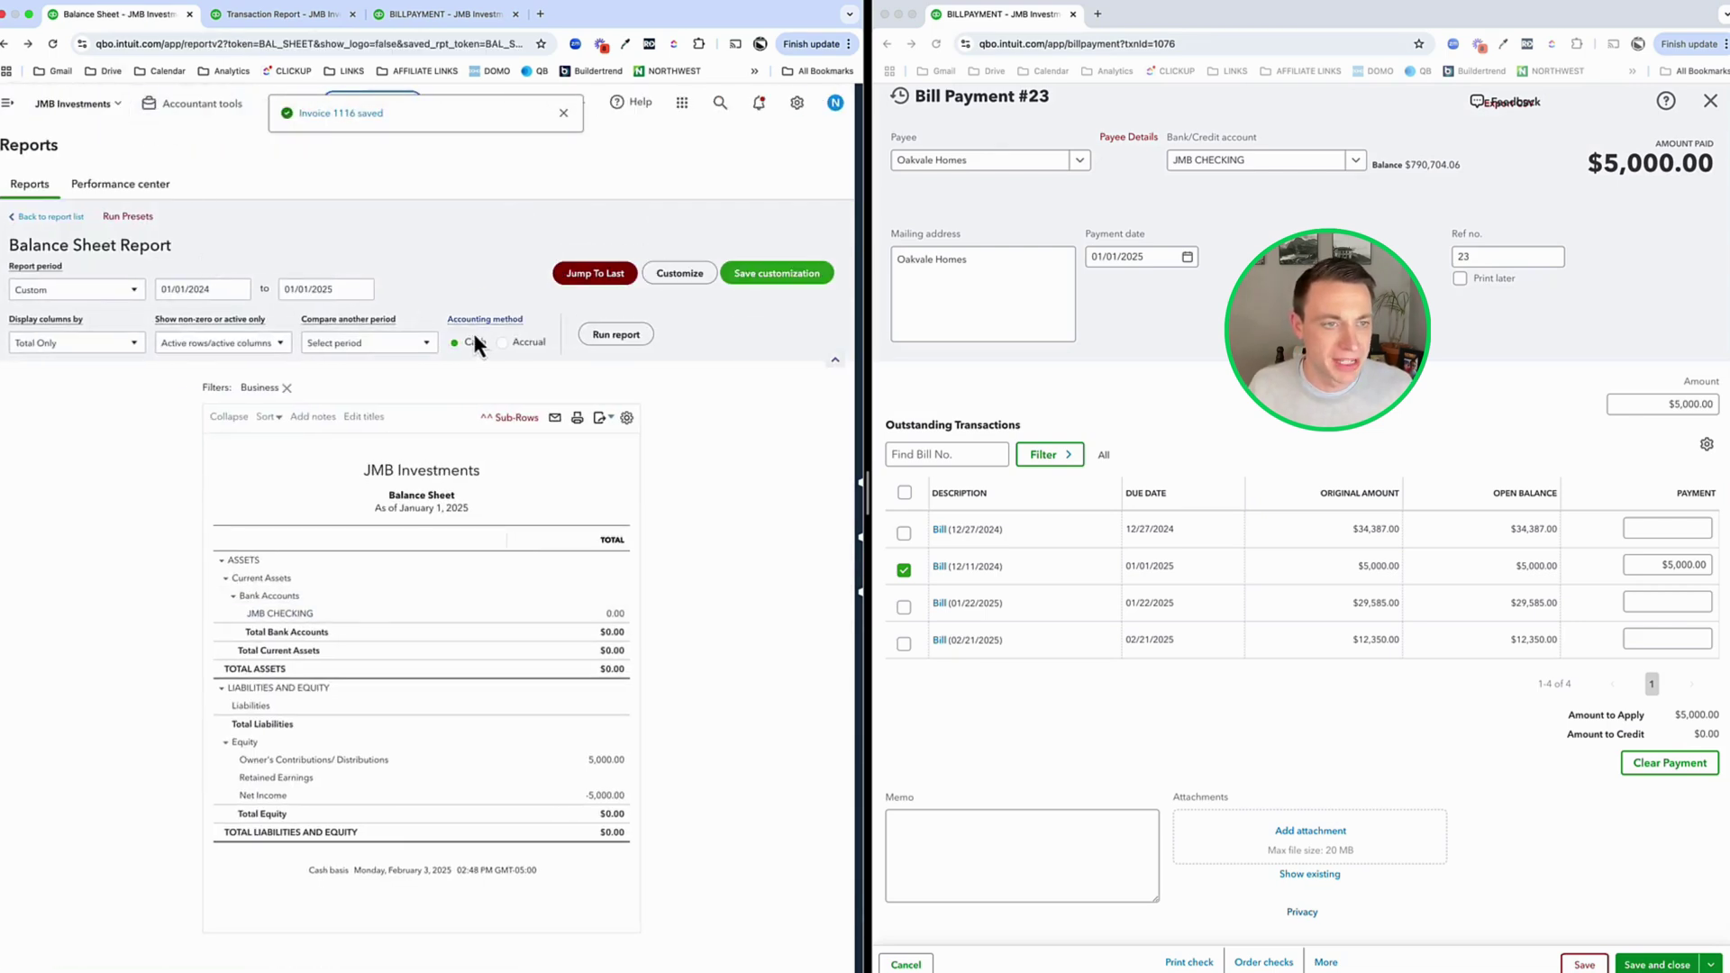
left_click(503, 342)
left_click(347, 289)
left_click(339, 290)
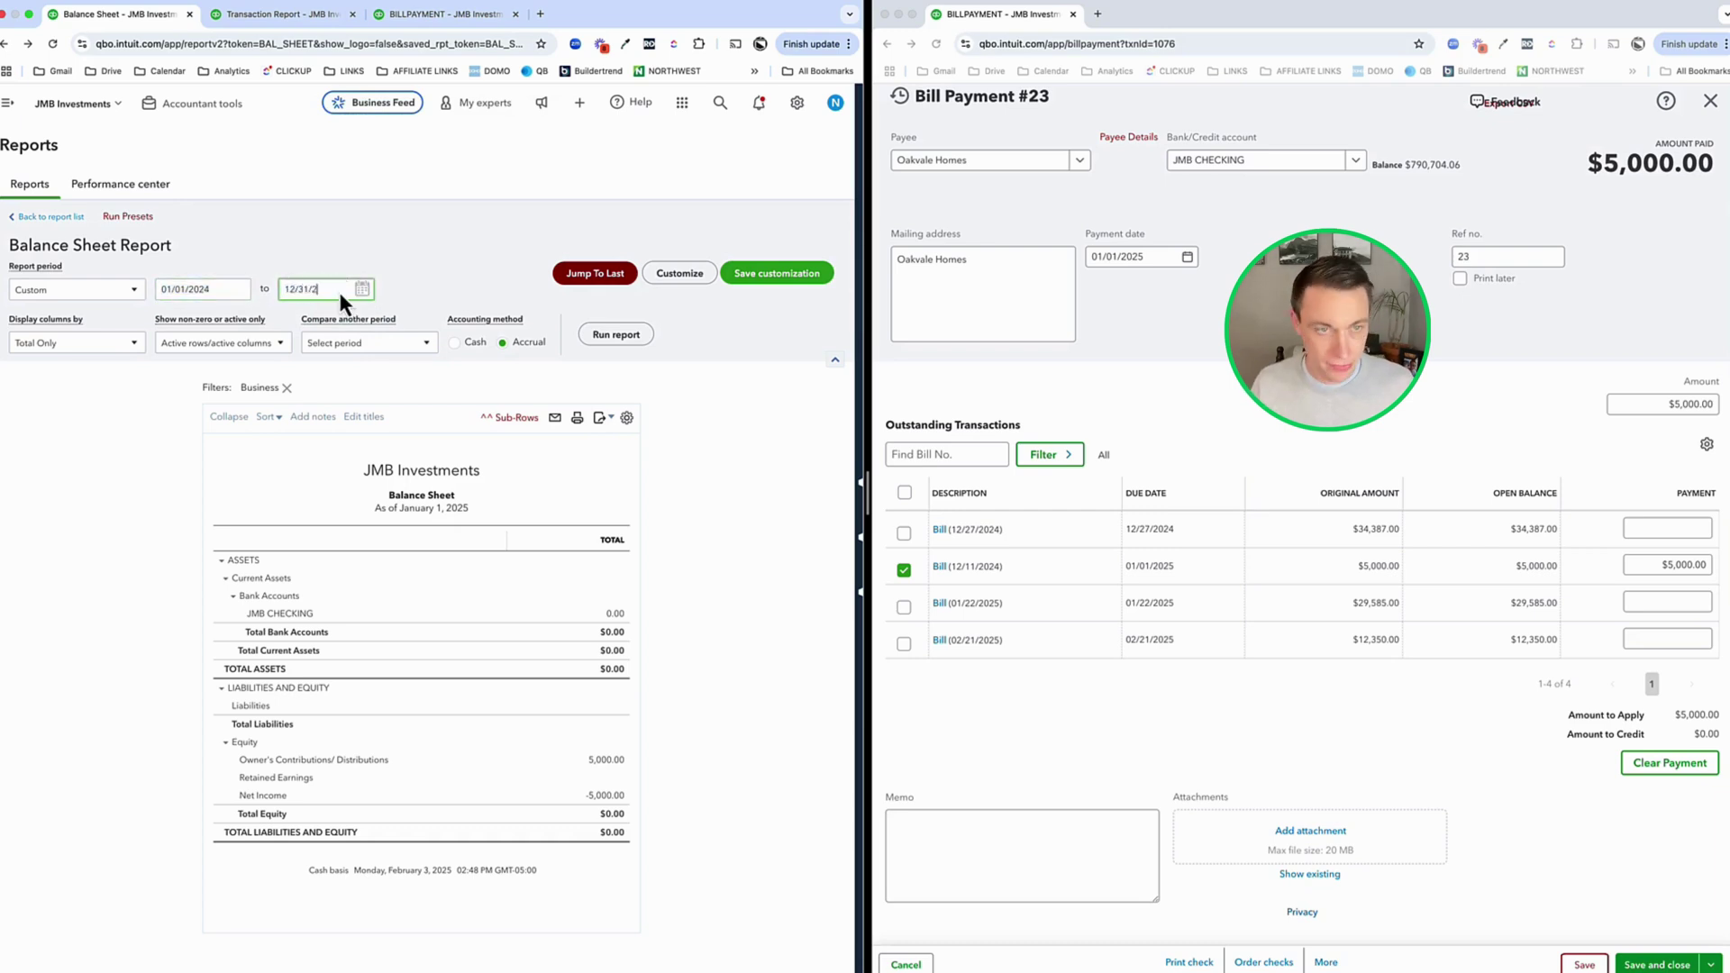
type("12/31/2024")
key("Tab")
left_click(602, 338)
scroll(598, 340, "down", 2)
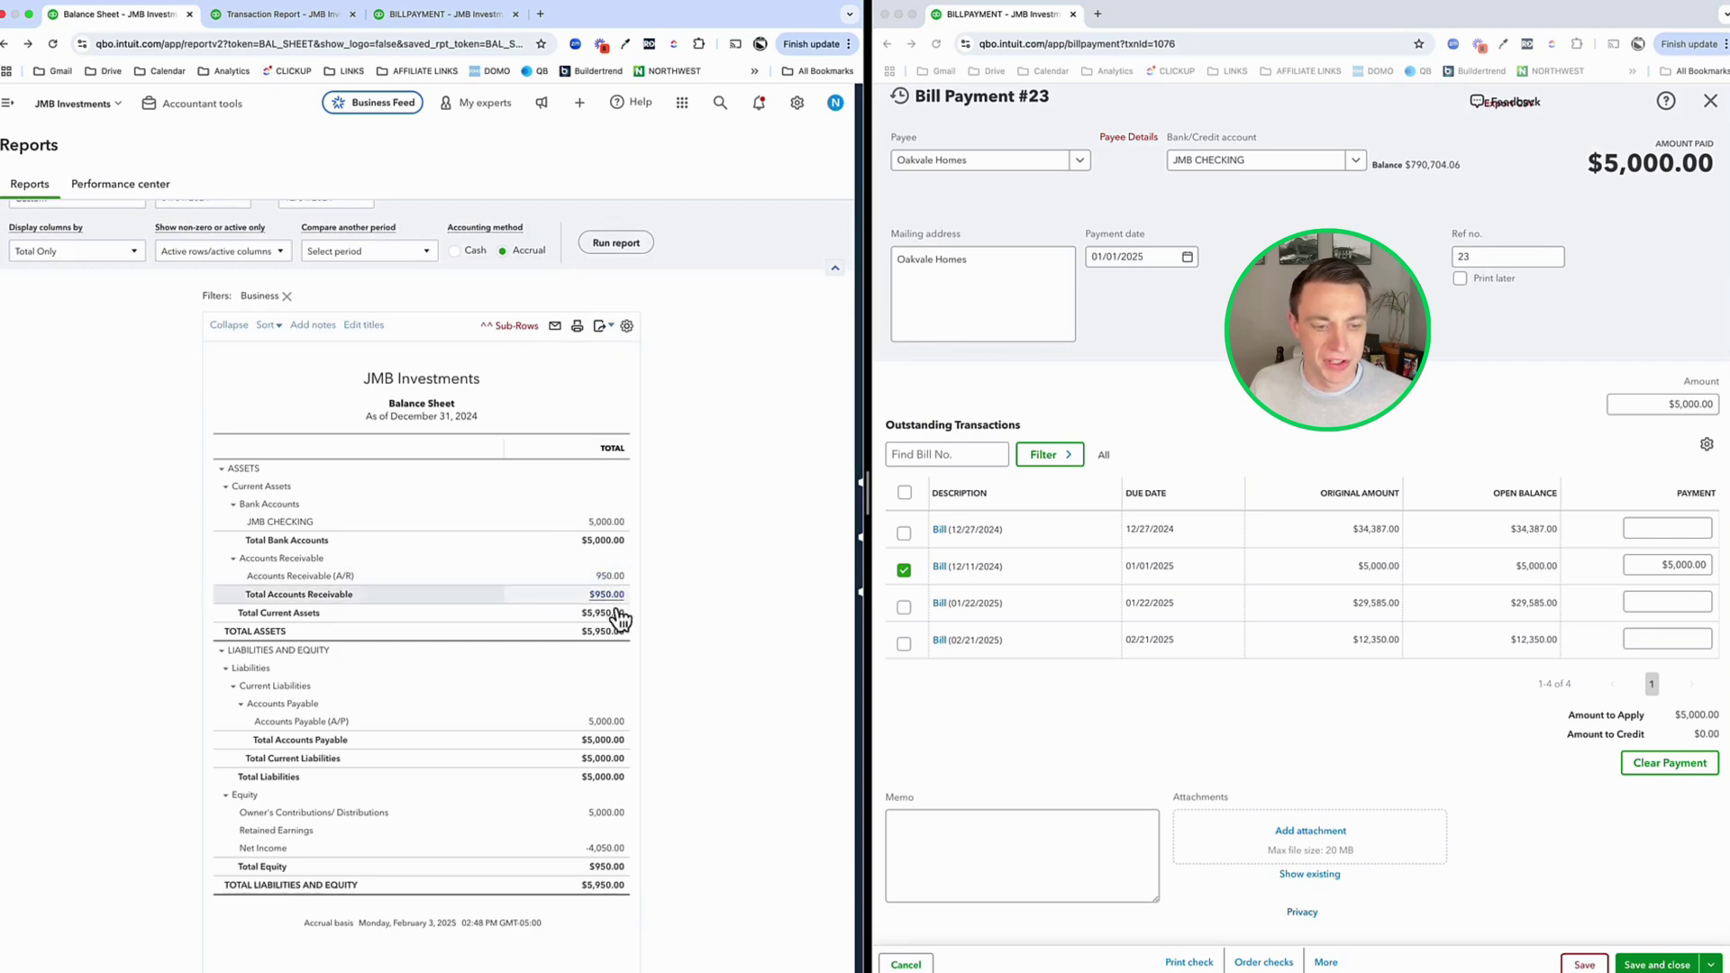
- Check Net Income detail, compare cash and accrual views, then view the 2024 Profit and Loss
left_click(605, 849)
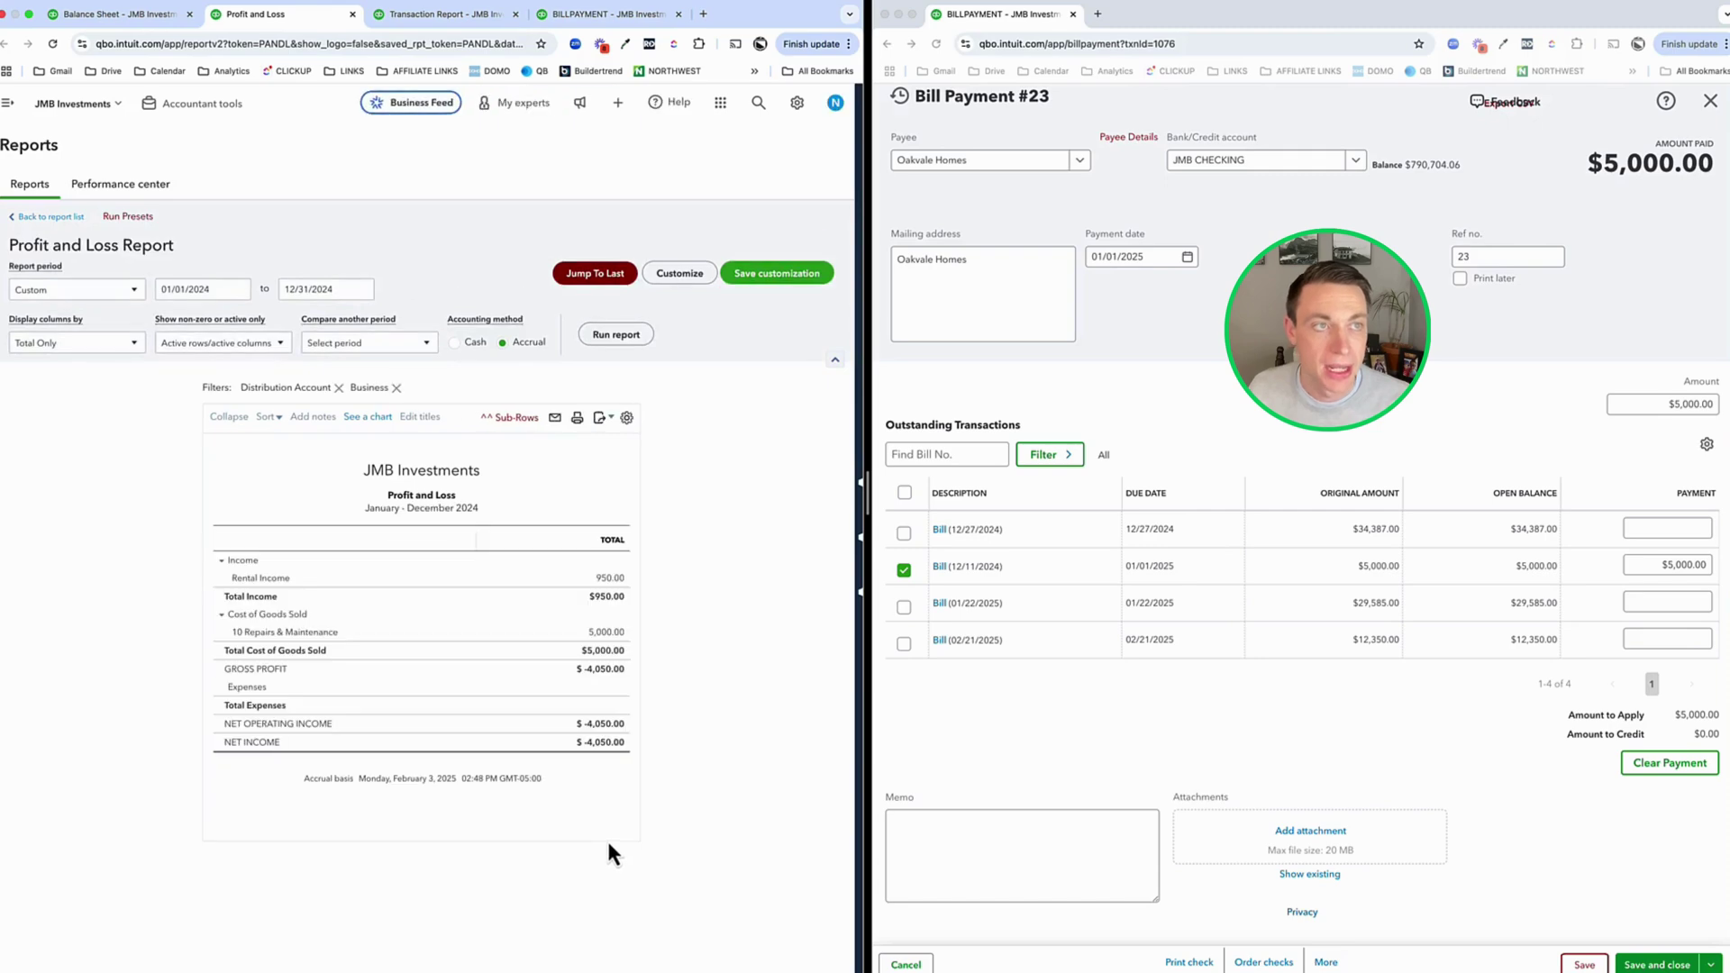
left_click(115, 25)
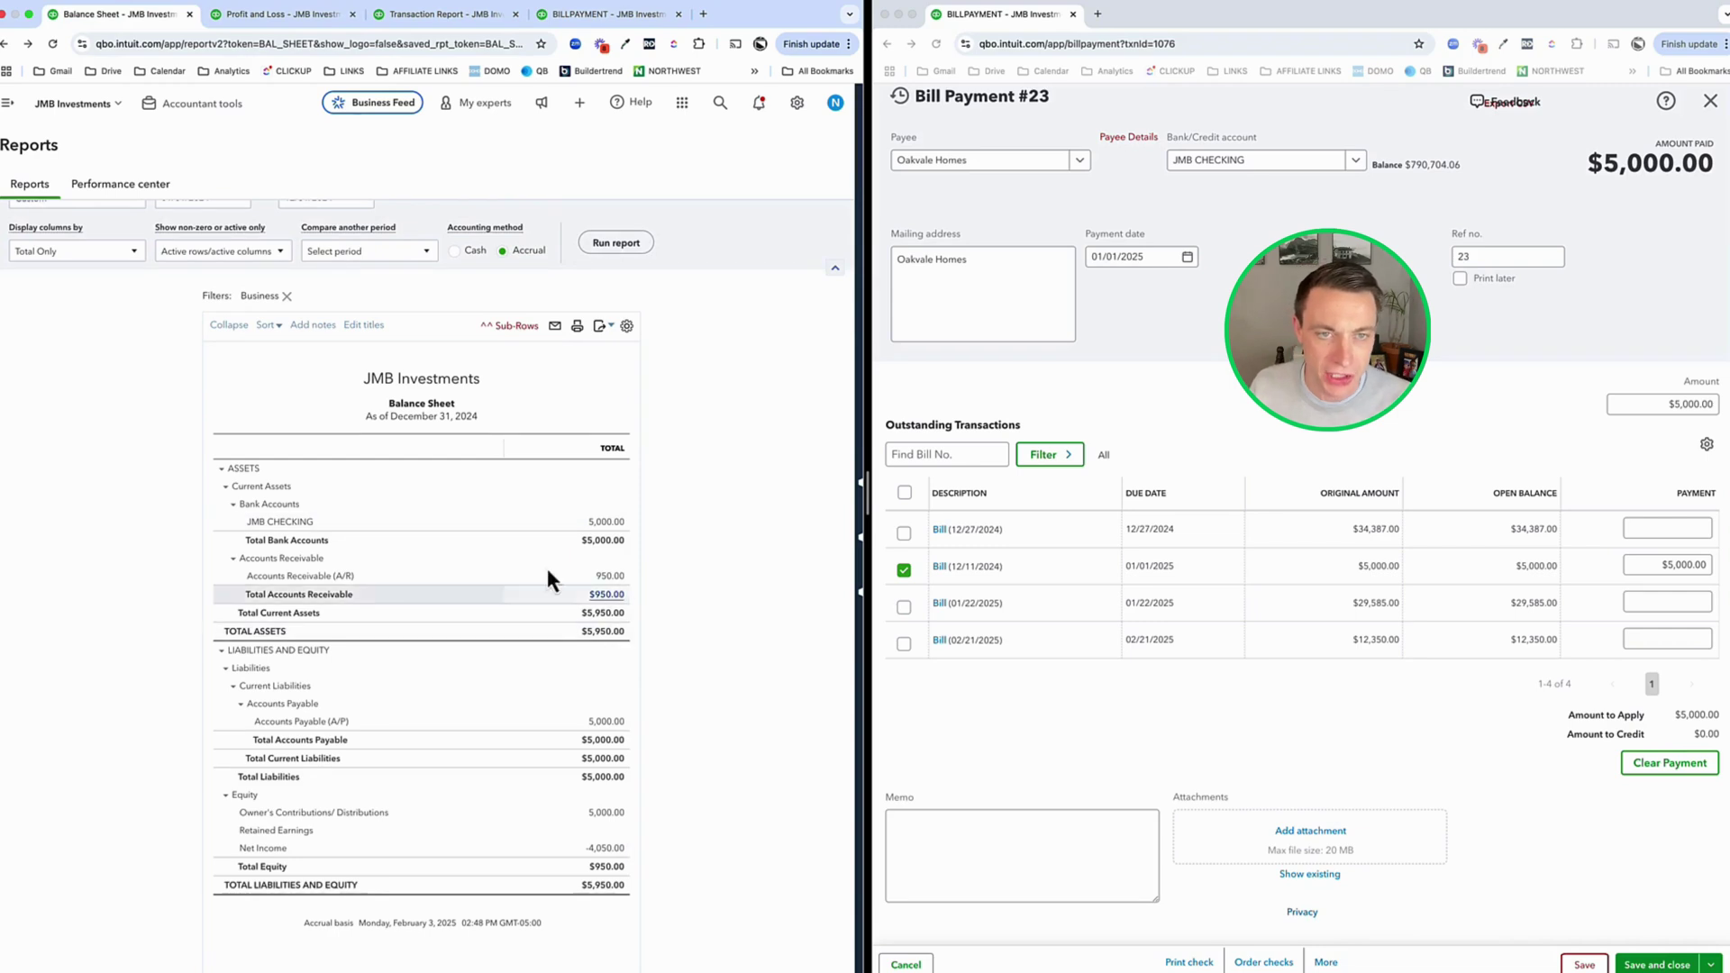
left_click(500, 251)
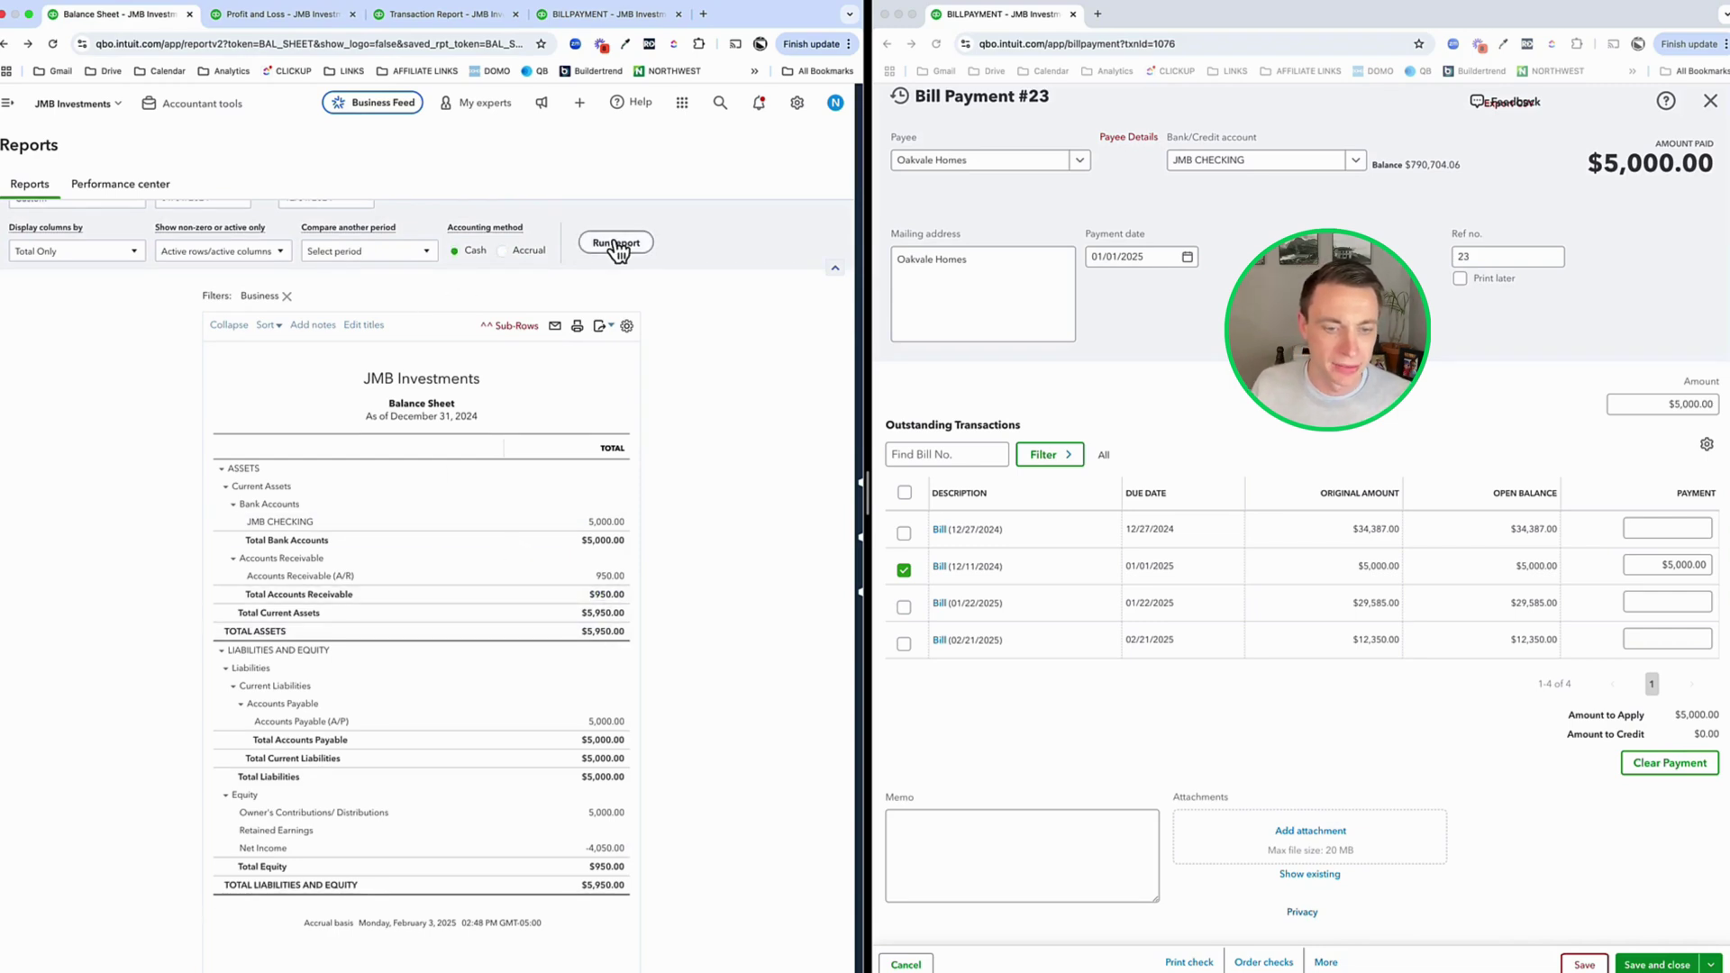
left_click(616, 244)
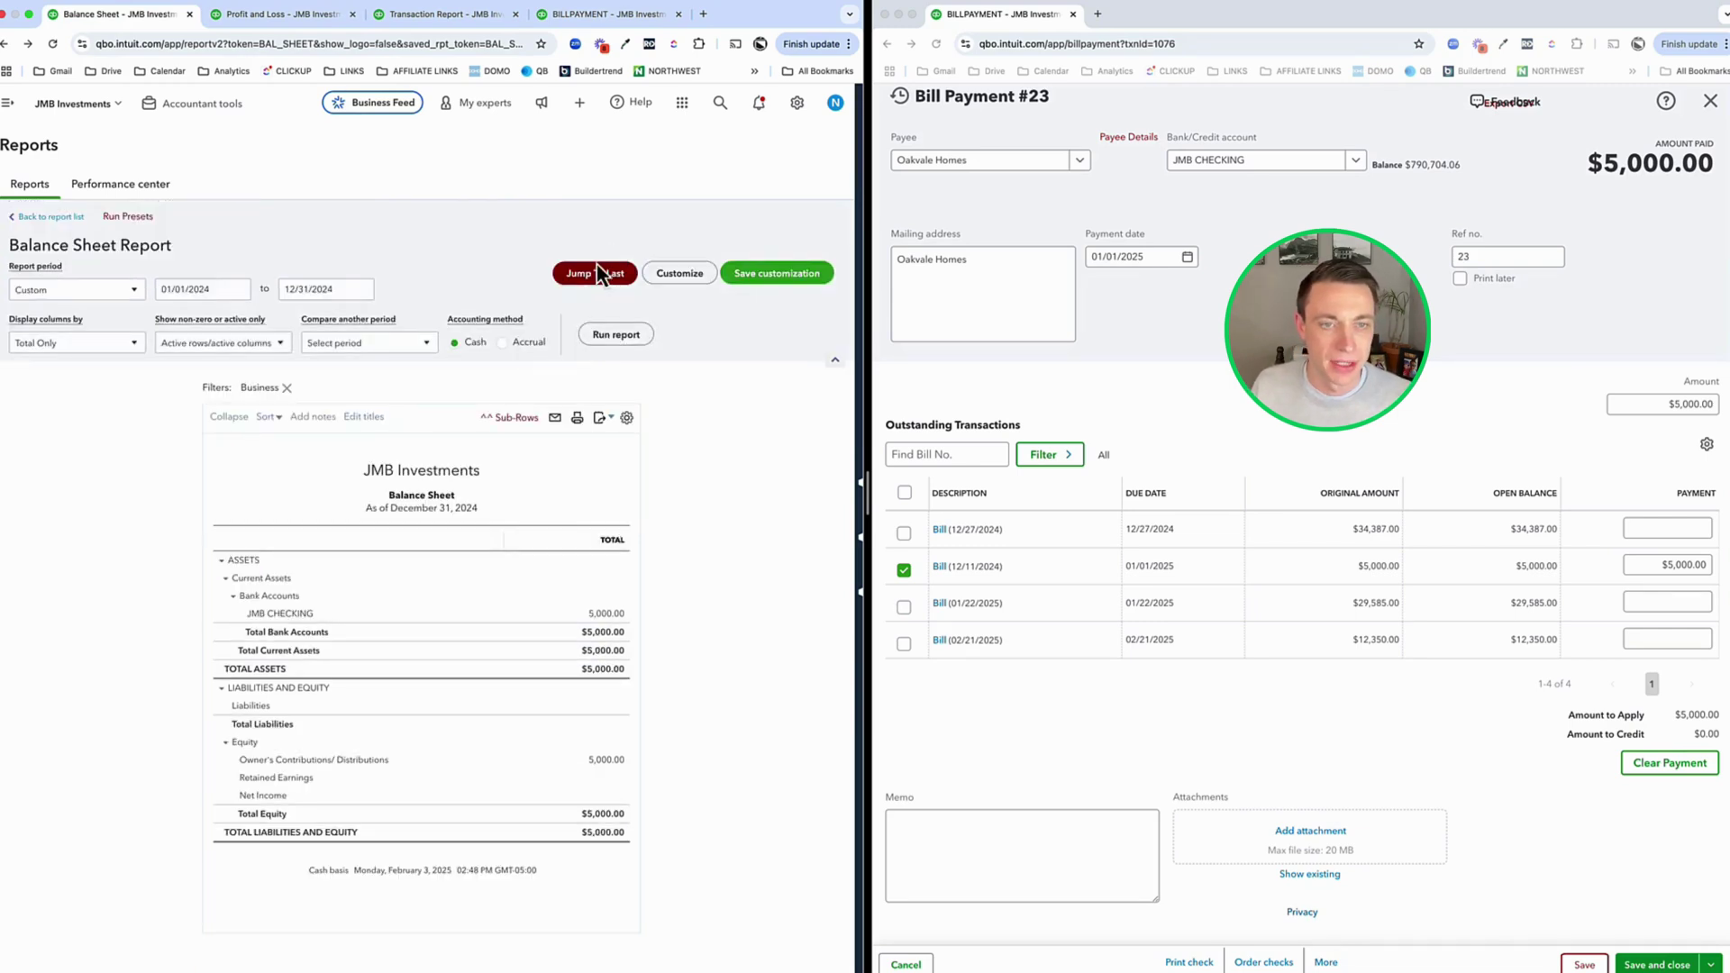
left_click(502, 343)
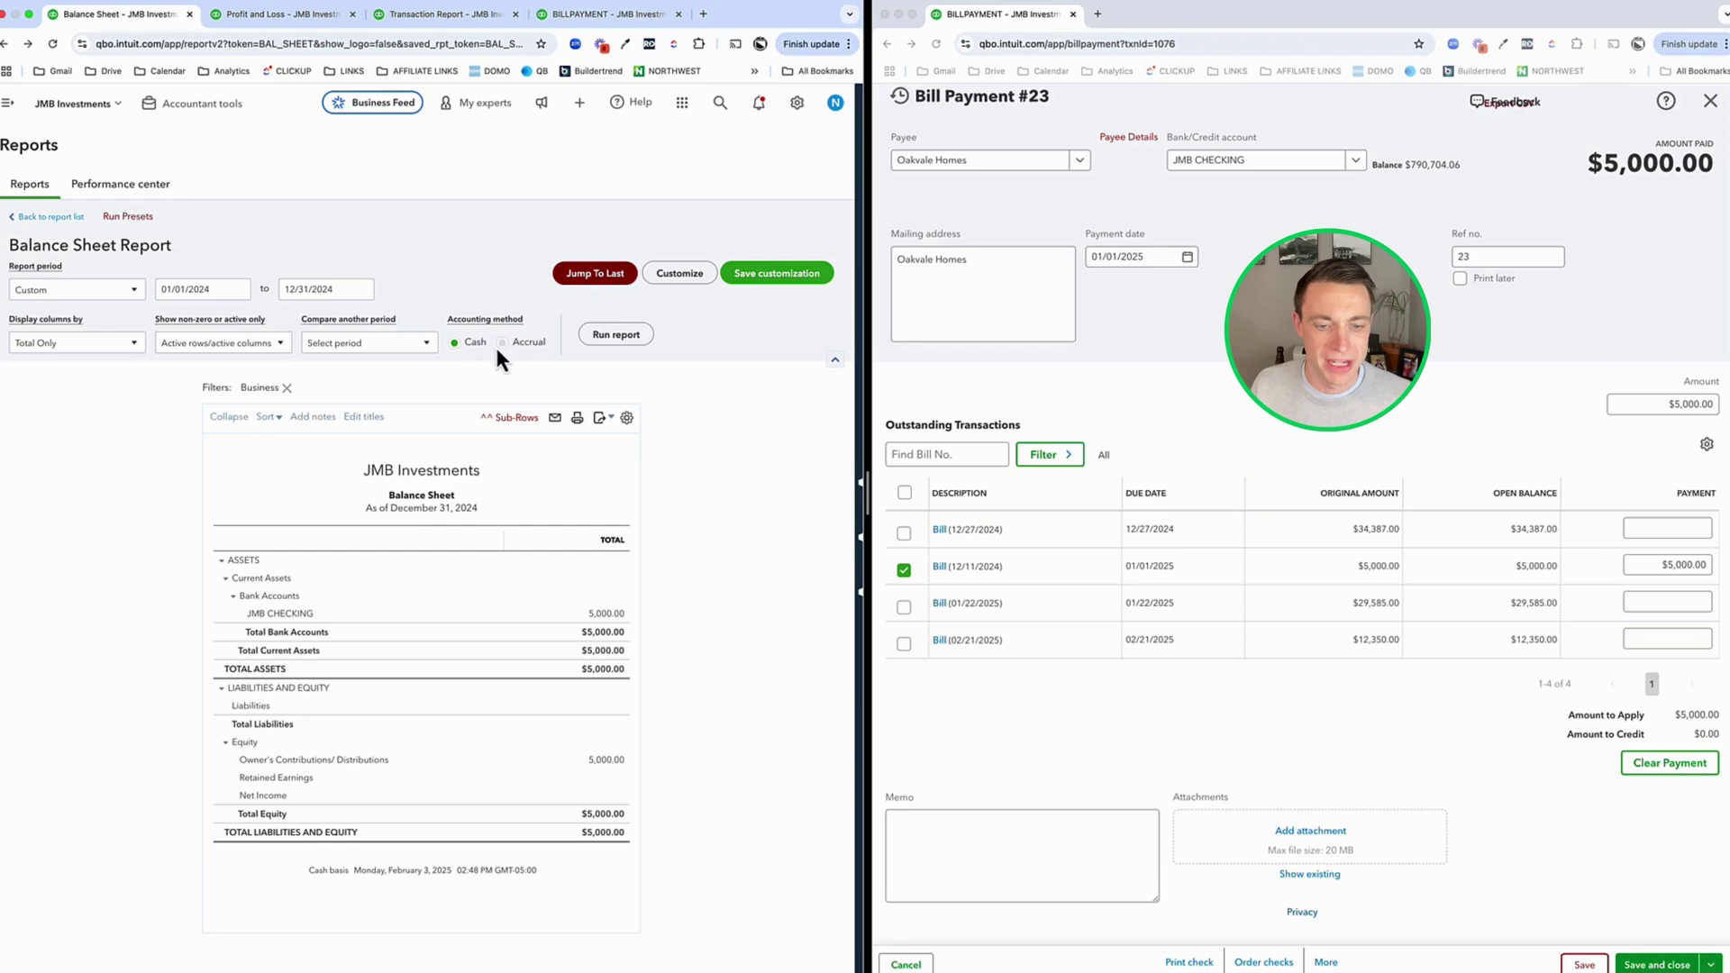
left_click(597, 340)
scroll(583, 657, "down", 1)
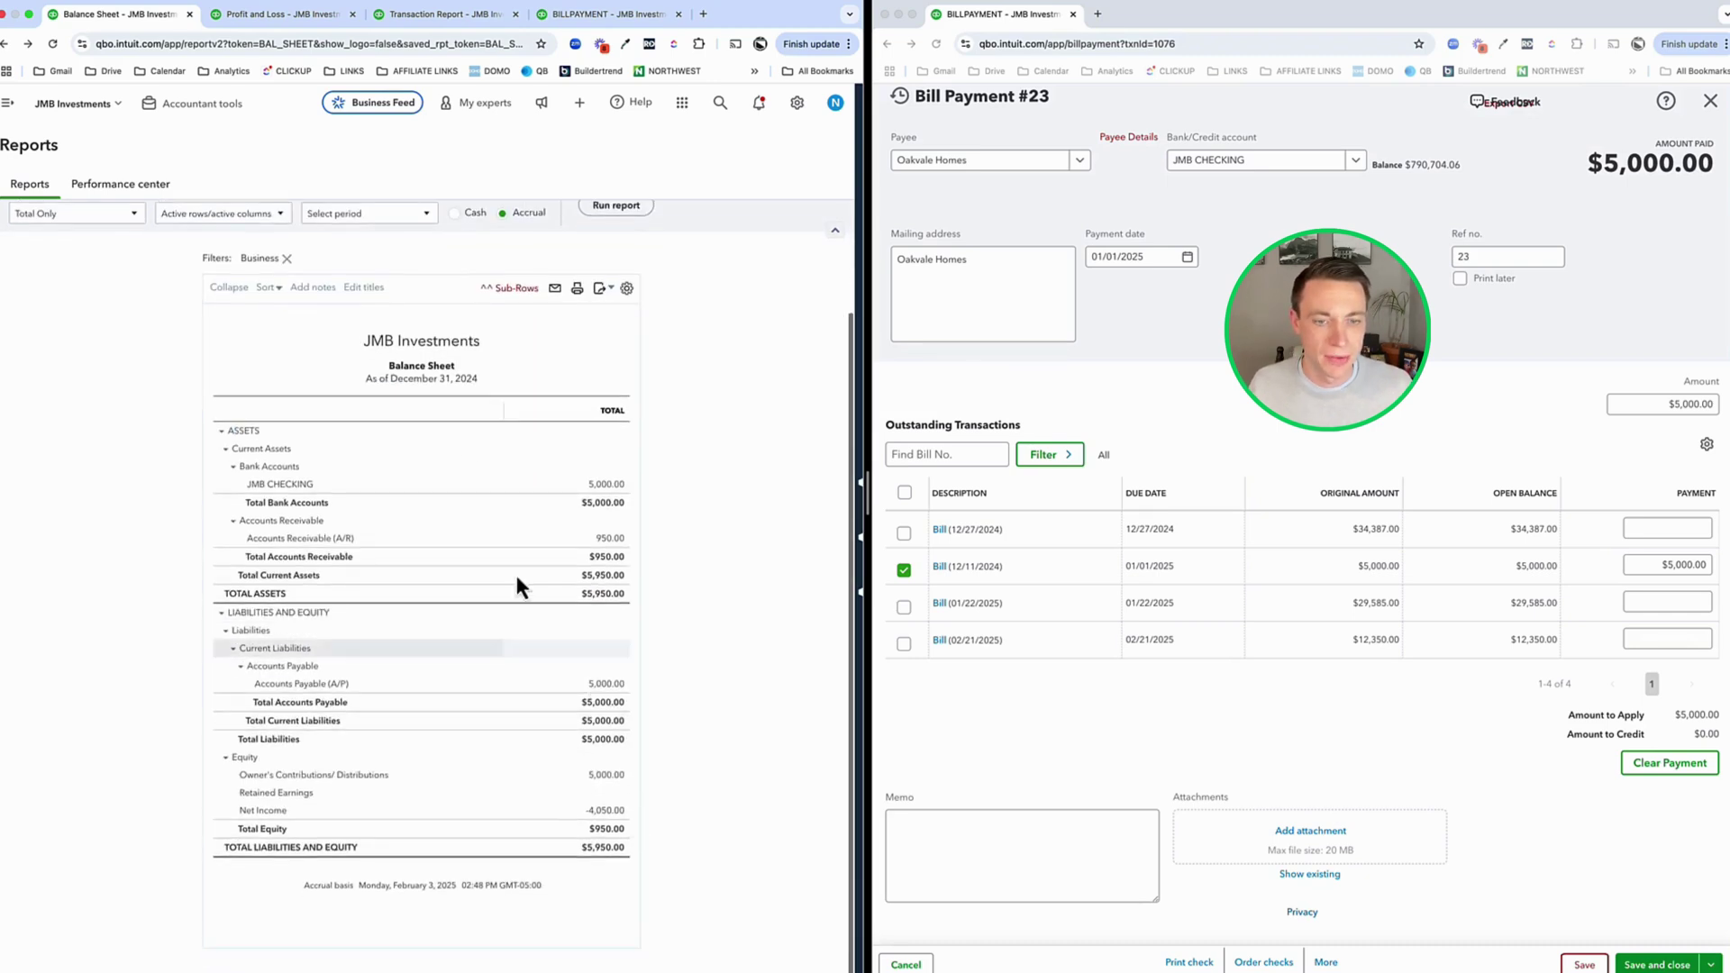
left_click(299, 13)
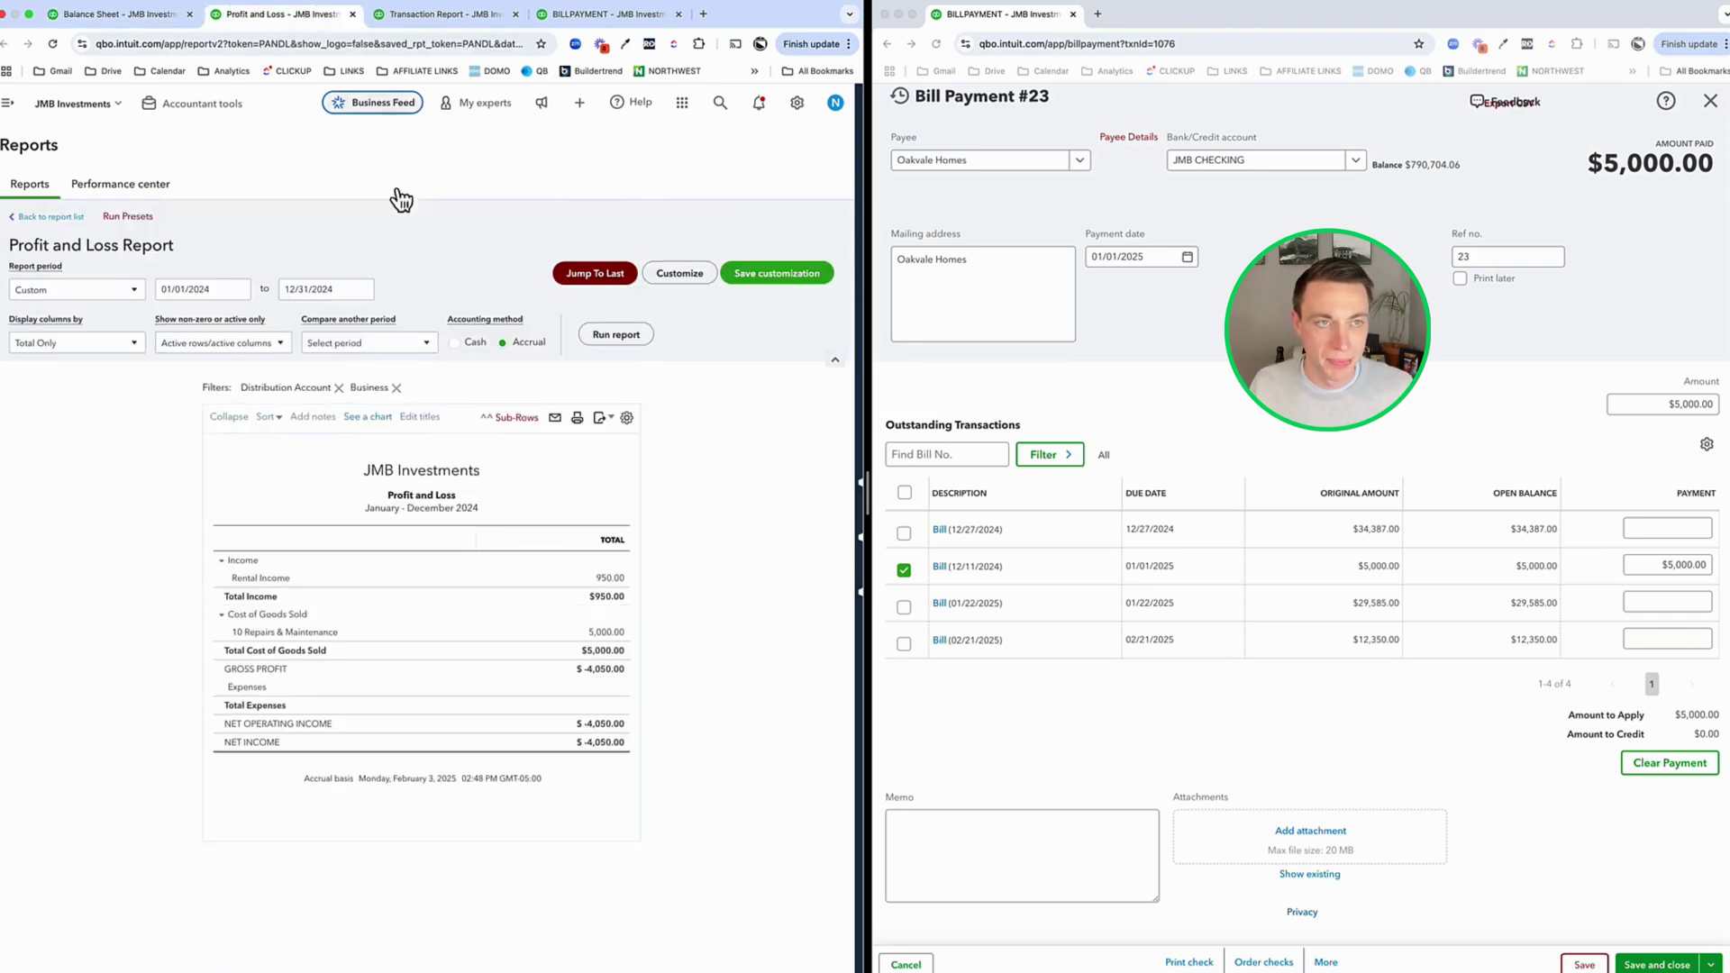
- Drill from Rental Income into invoice 1116 and start receiving its $950 payment
left_click(613, 578, "super")
left_click(418, 20)
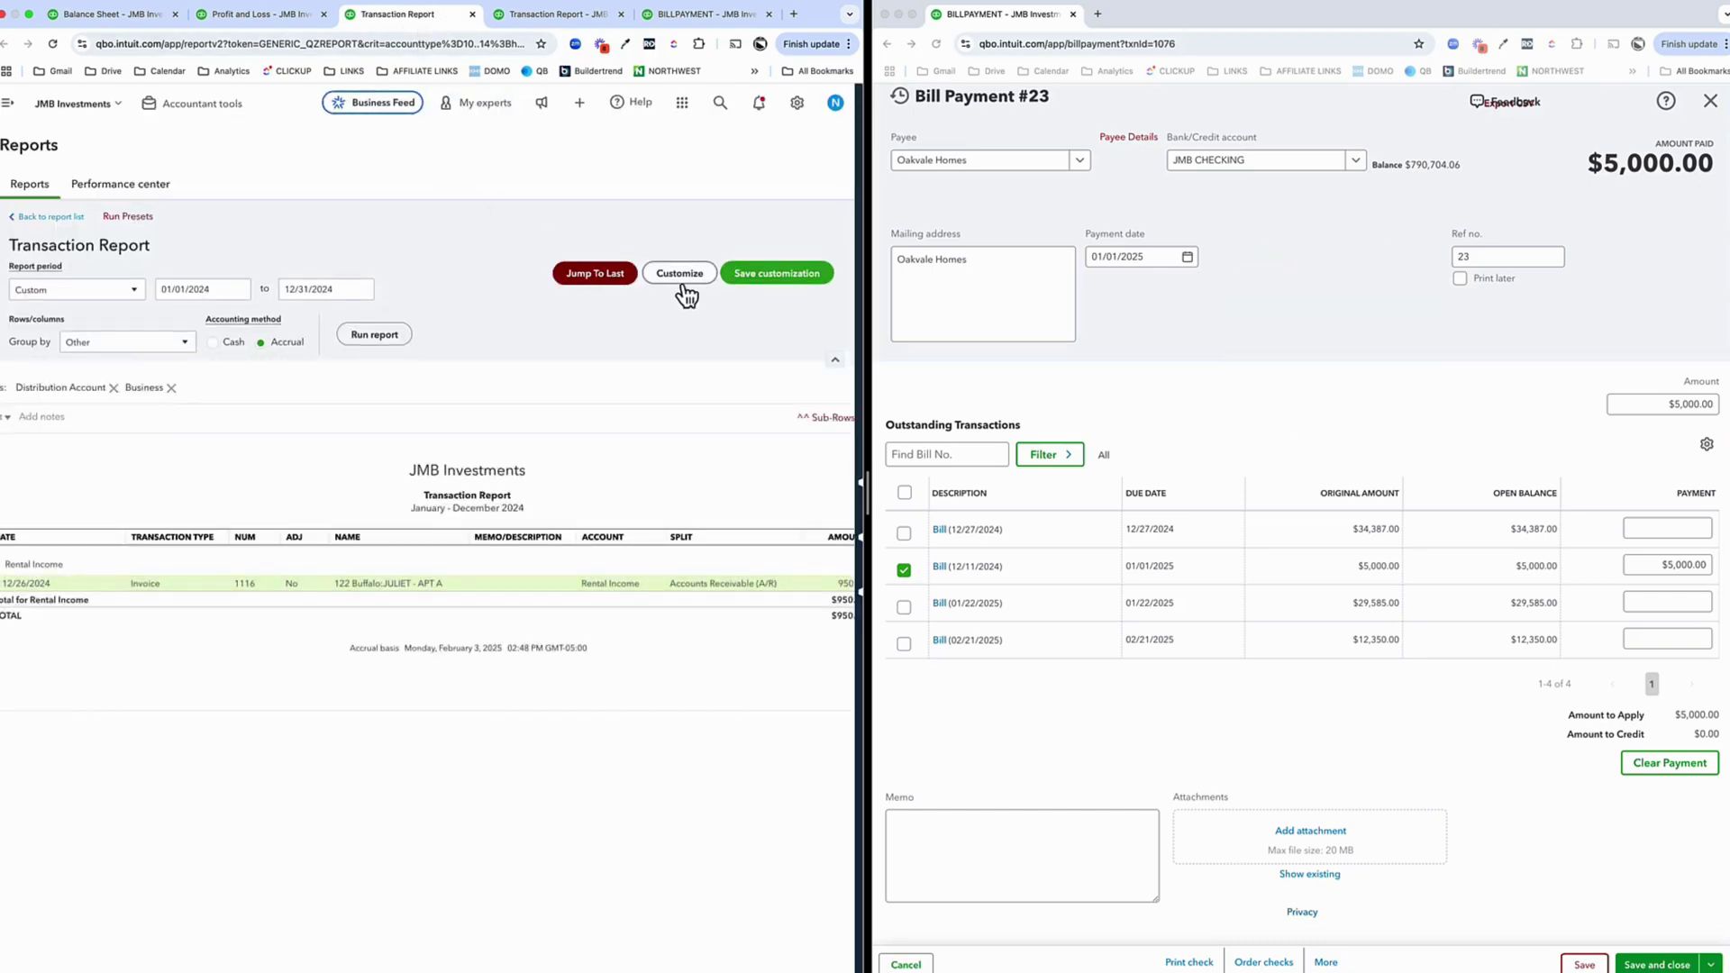
left_click(636, 586)
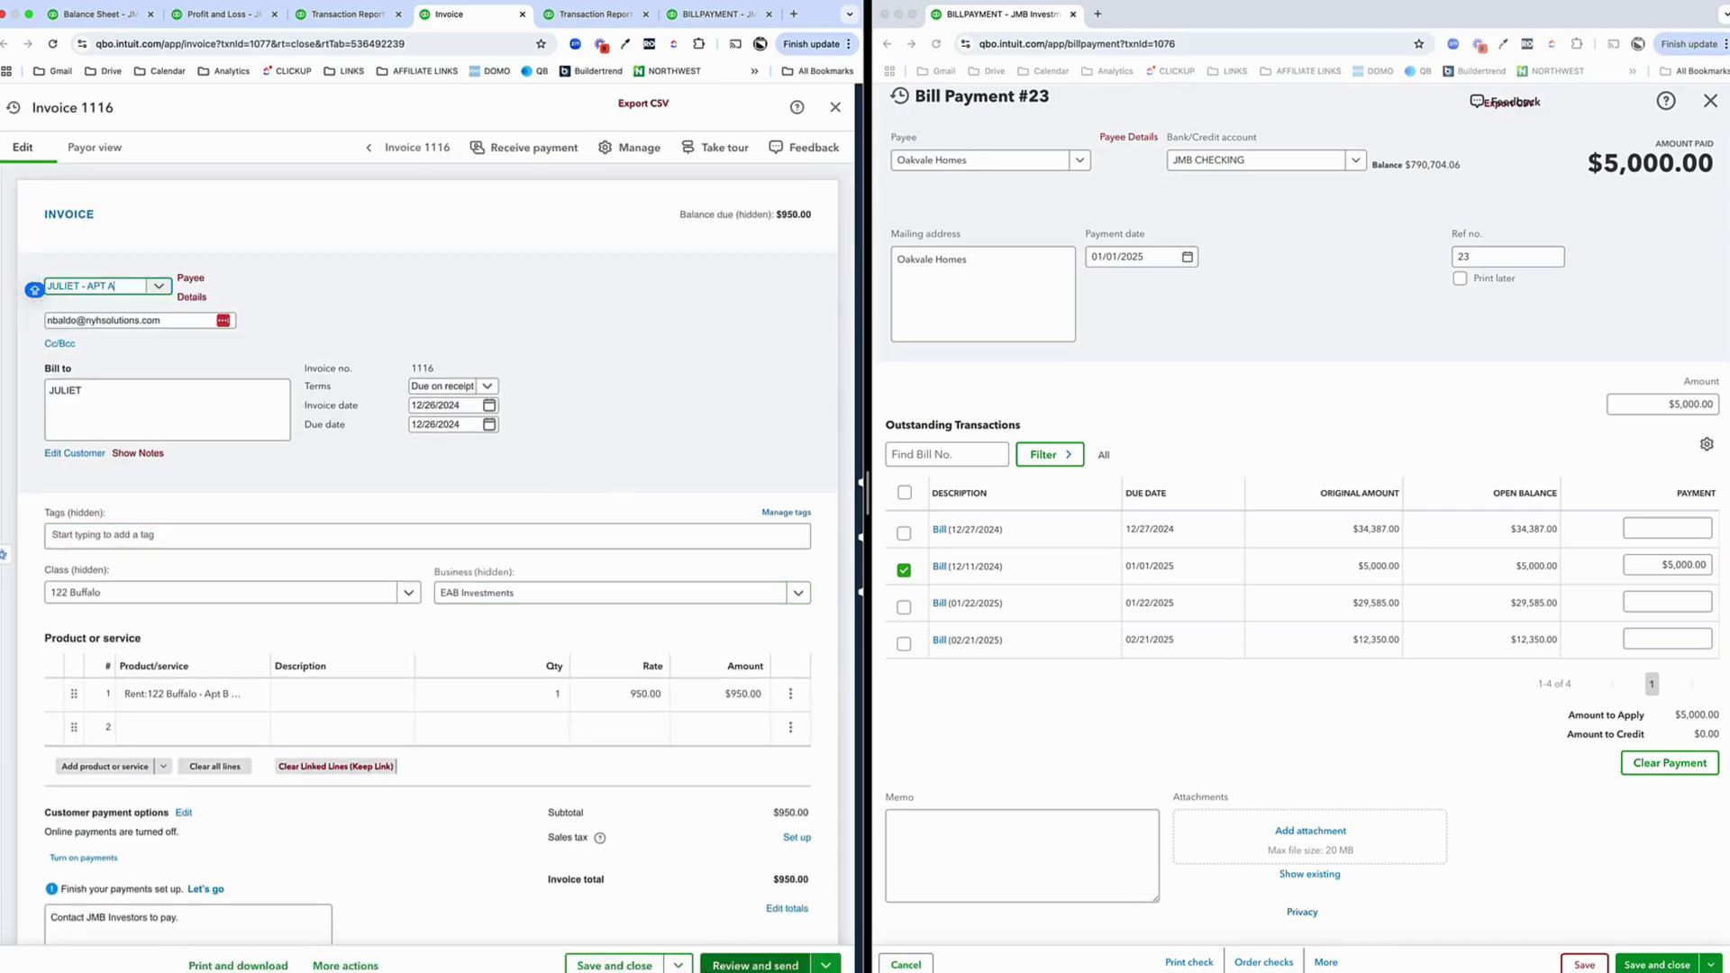
left_click(345, 965)
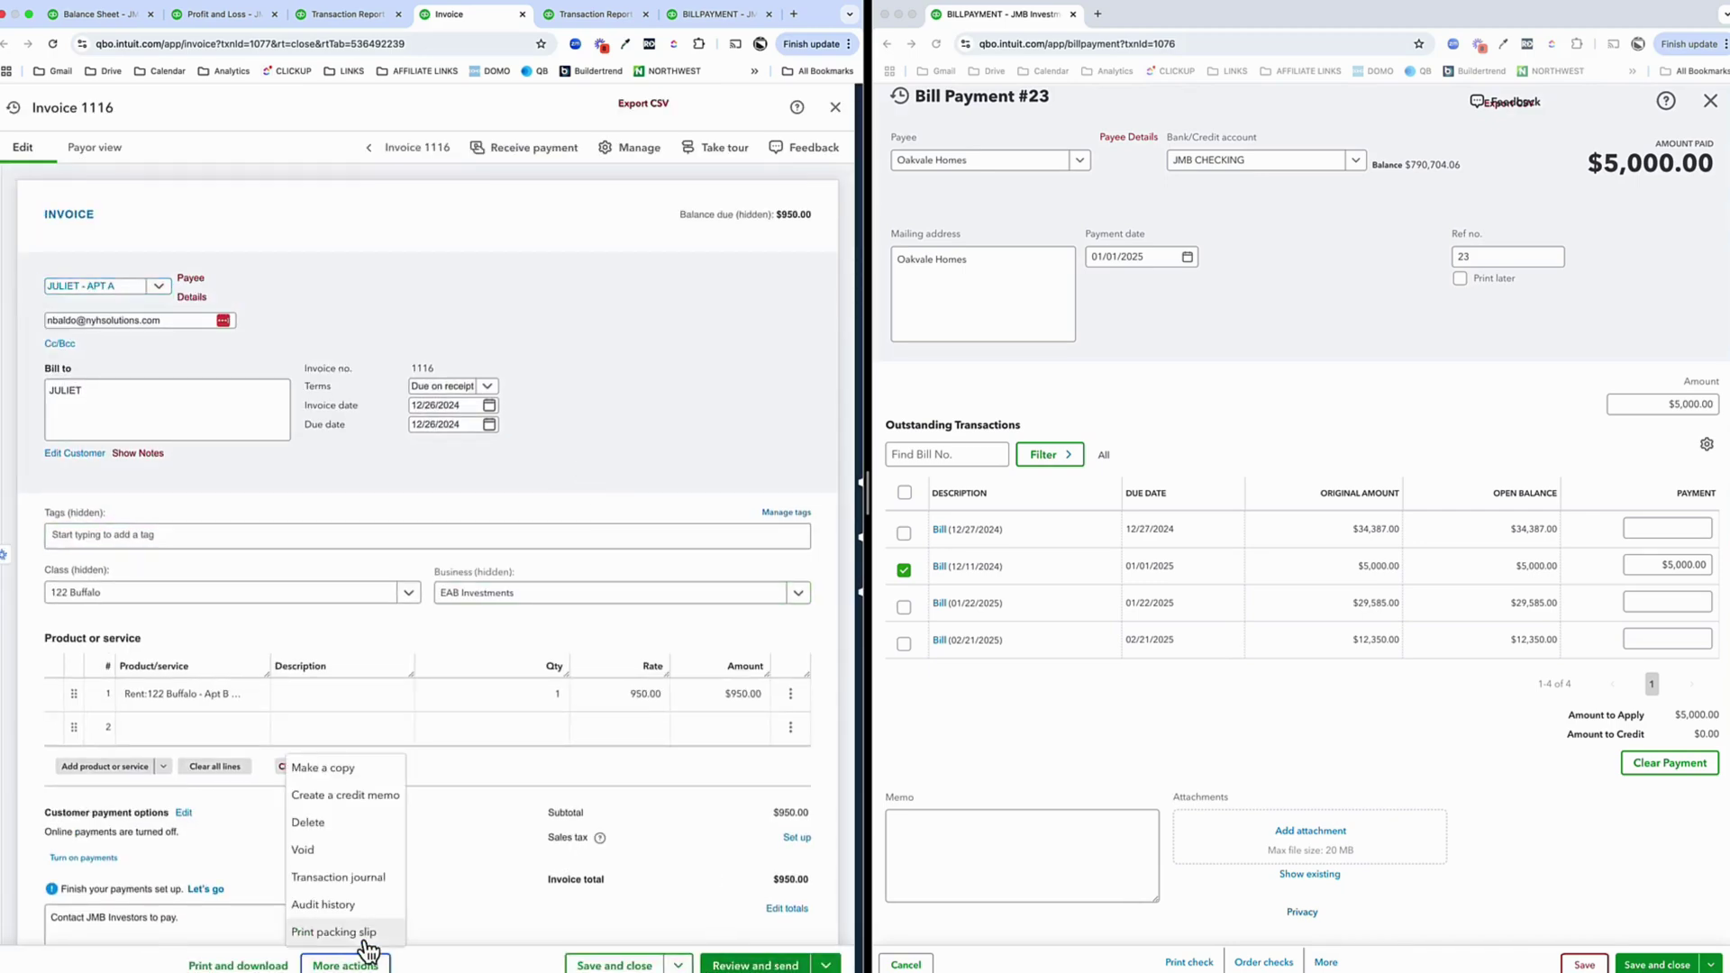
left_click(702, 440)
left_click(543, 149)
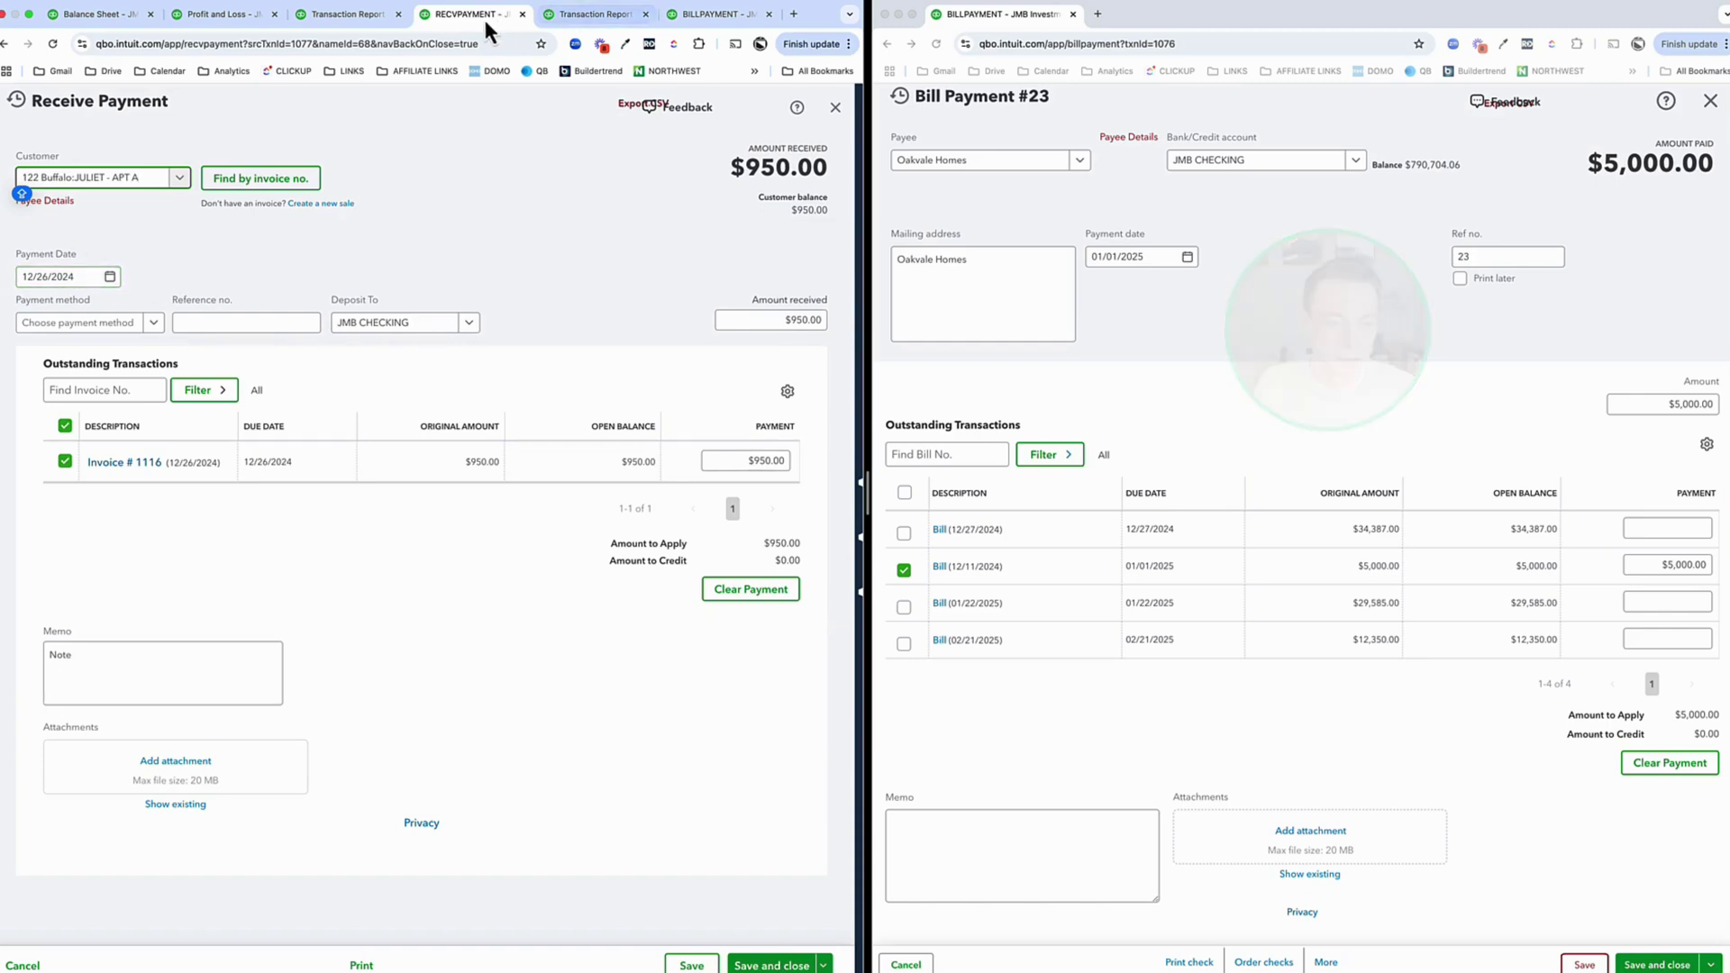
- Move the Receive Payment form into its own window and save the $950 payment
left_click_drag(483, 18, 1216, 28)
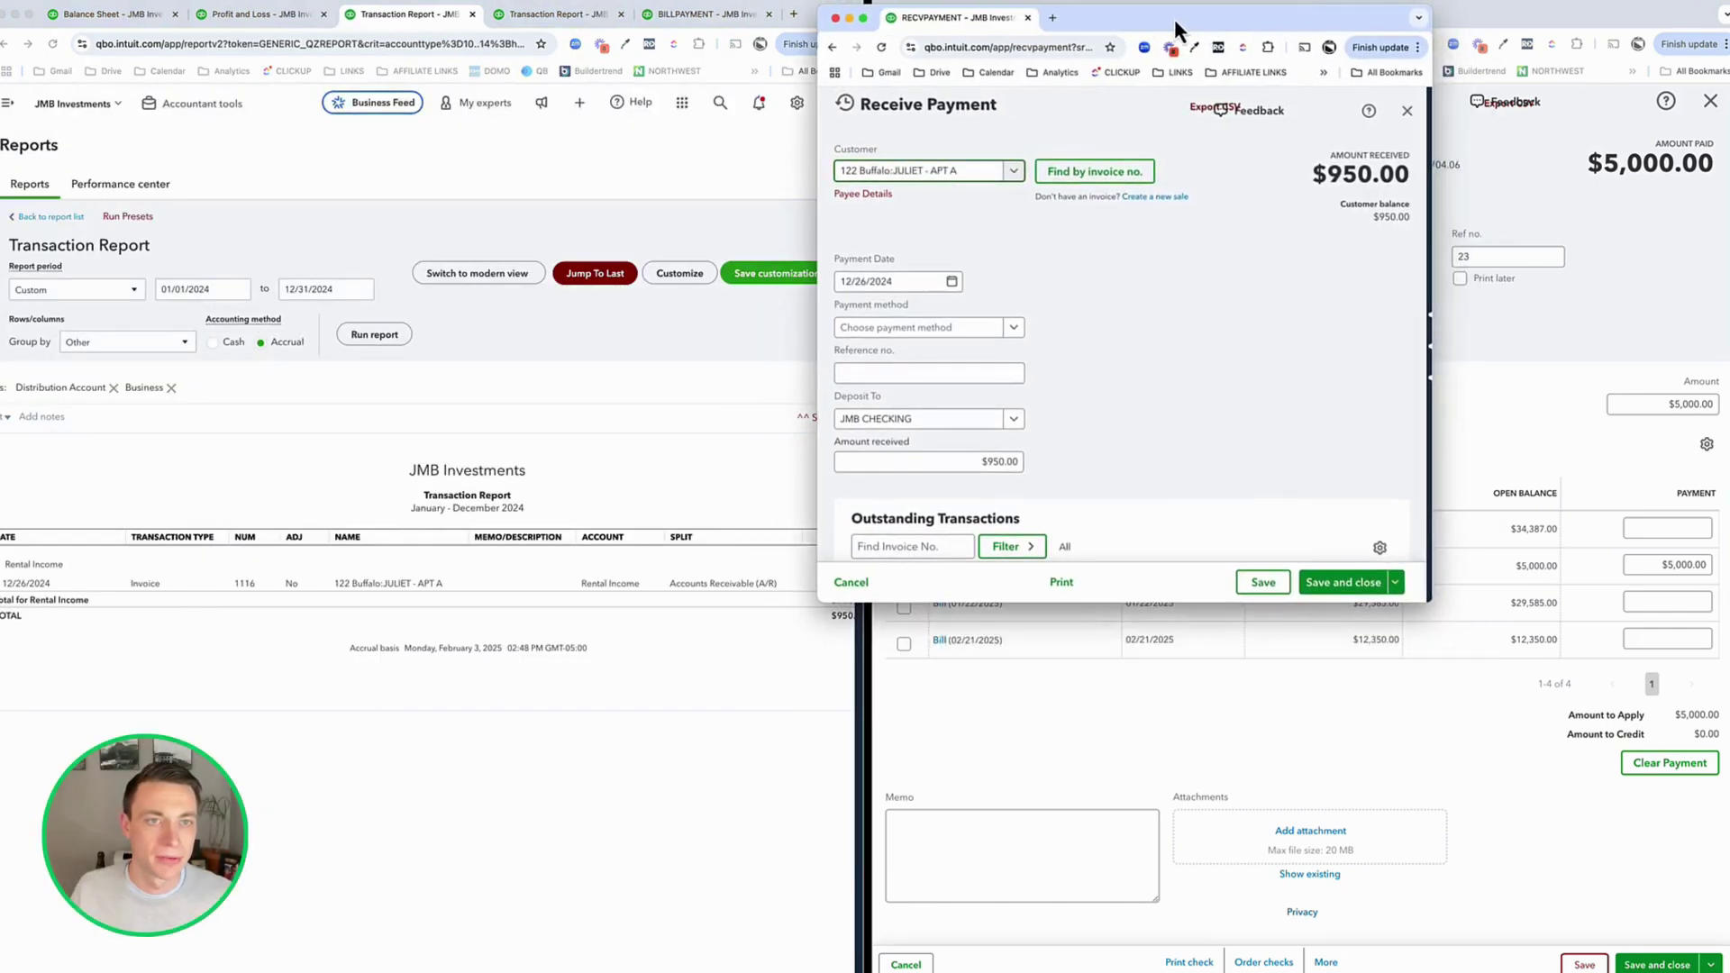
left_click_drag(988, 59, 1137, 29)
left_click_drag(1615, 612, 1614, 870)
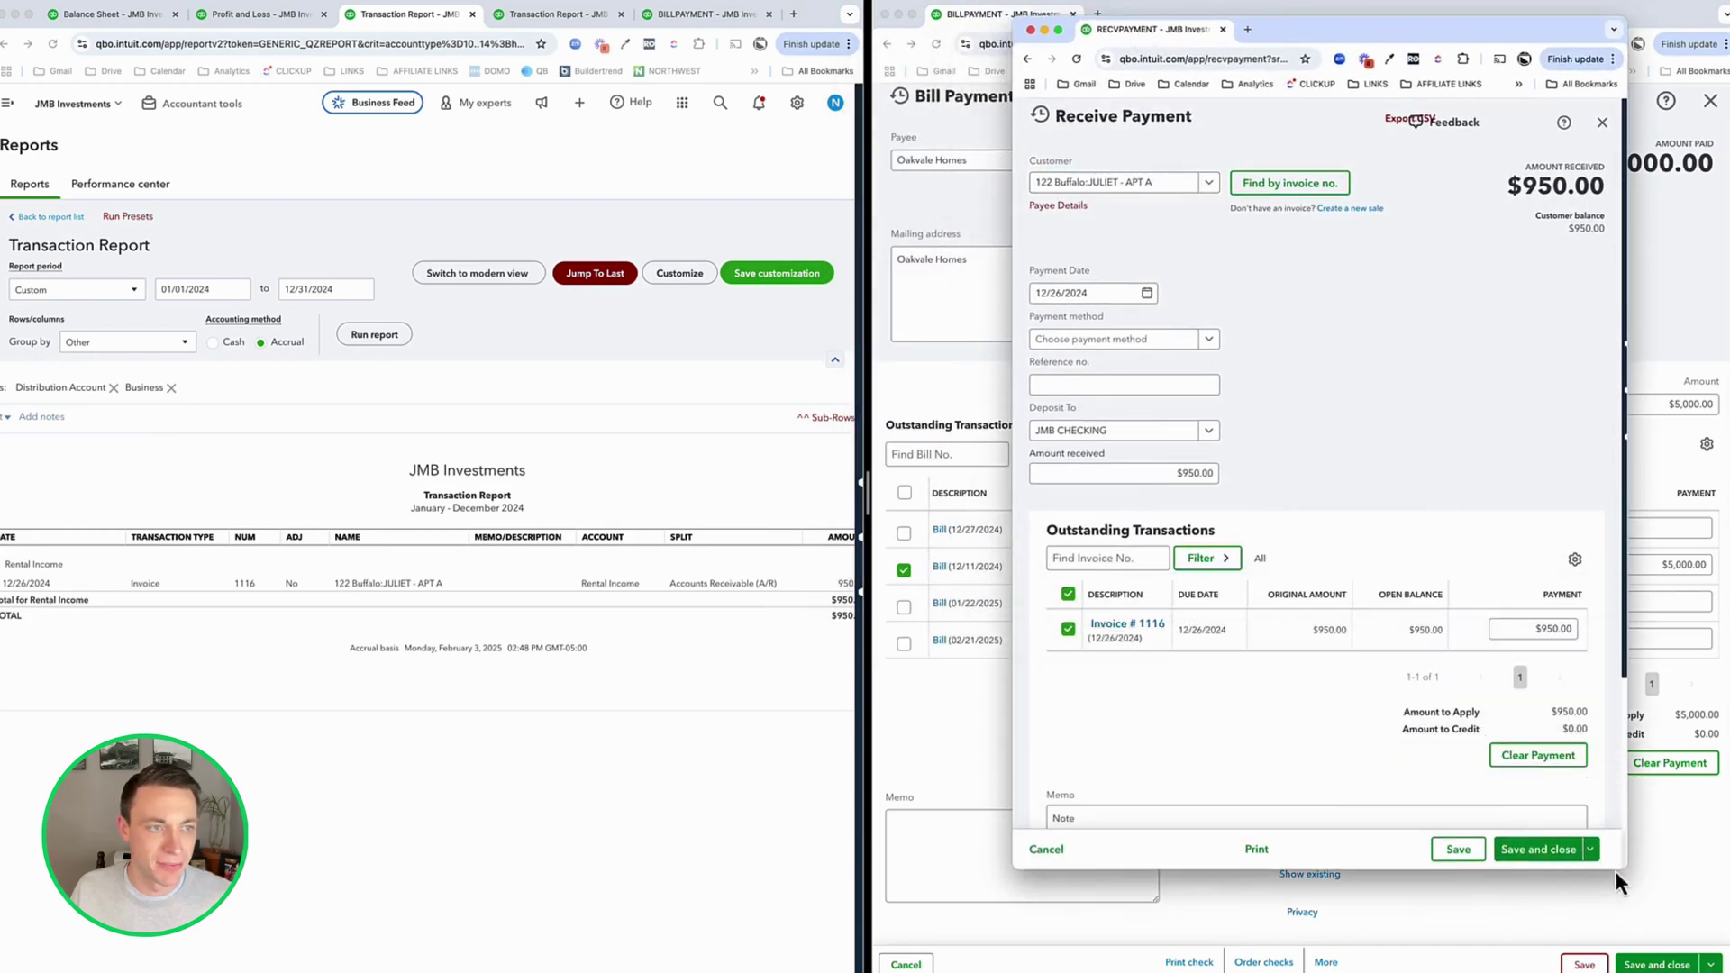
left_click(85, 14)
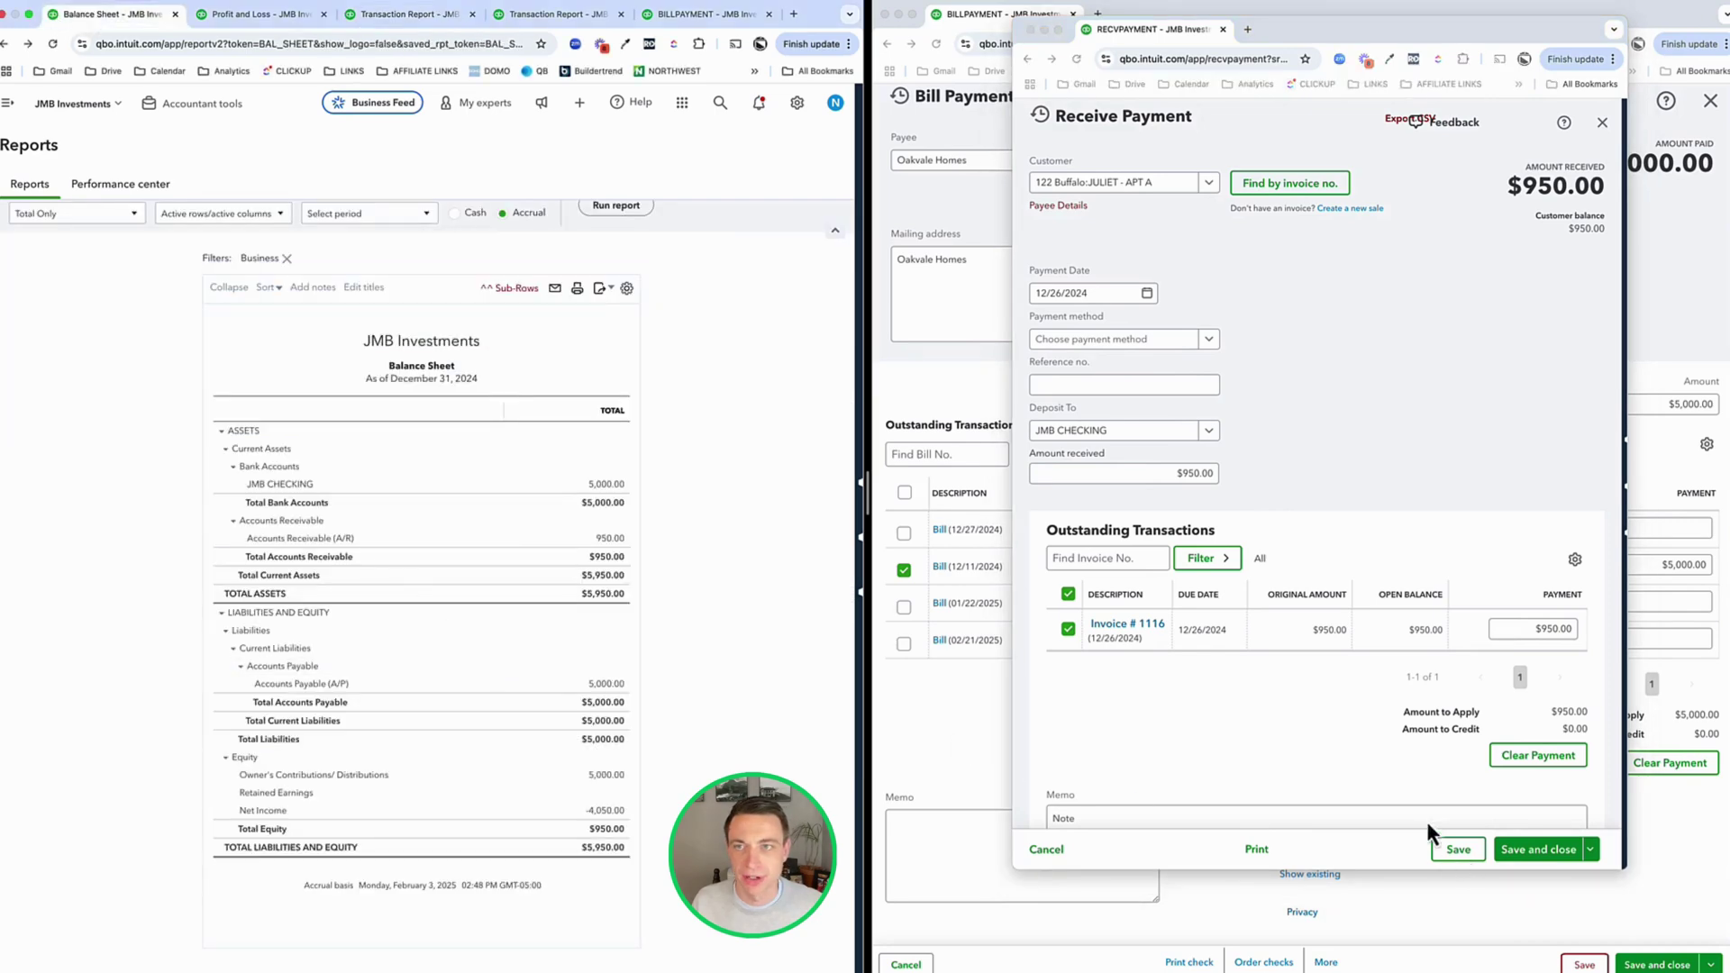
left_click(1454, 850)
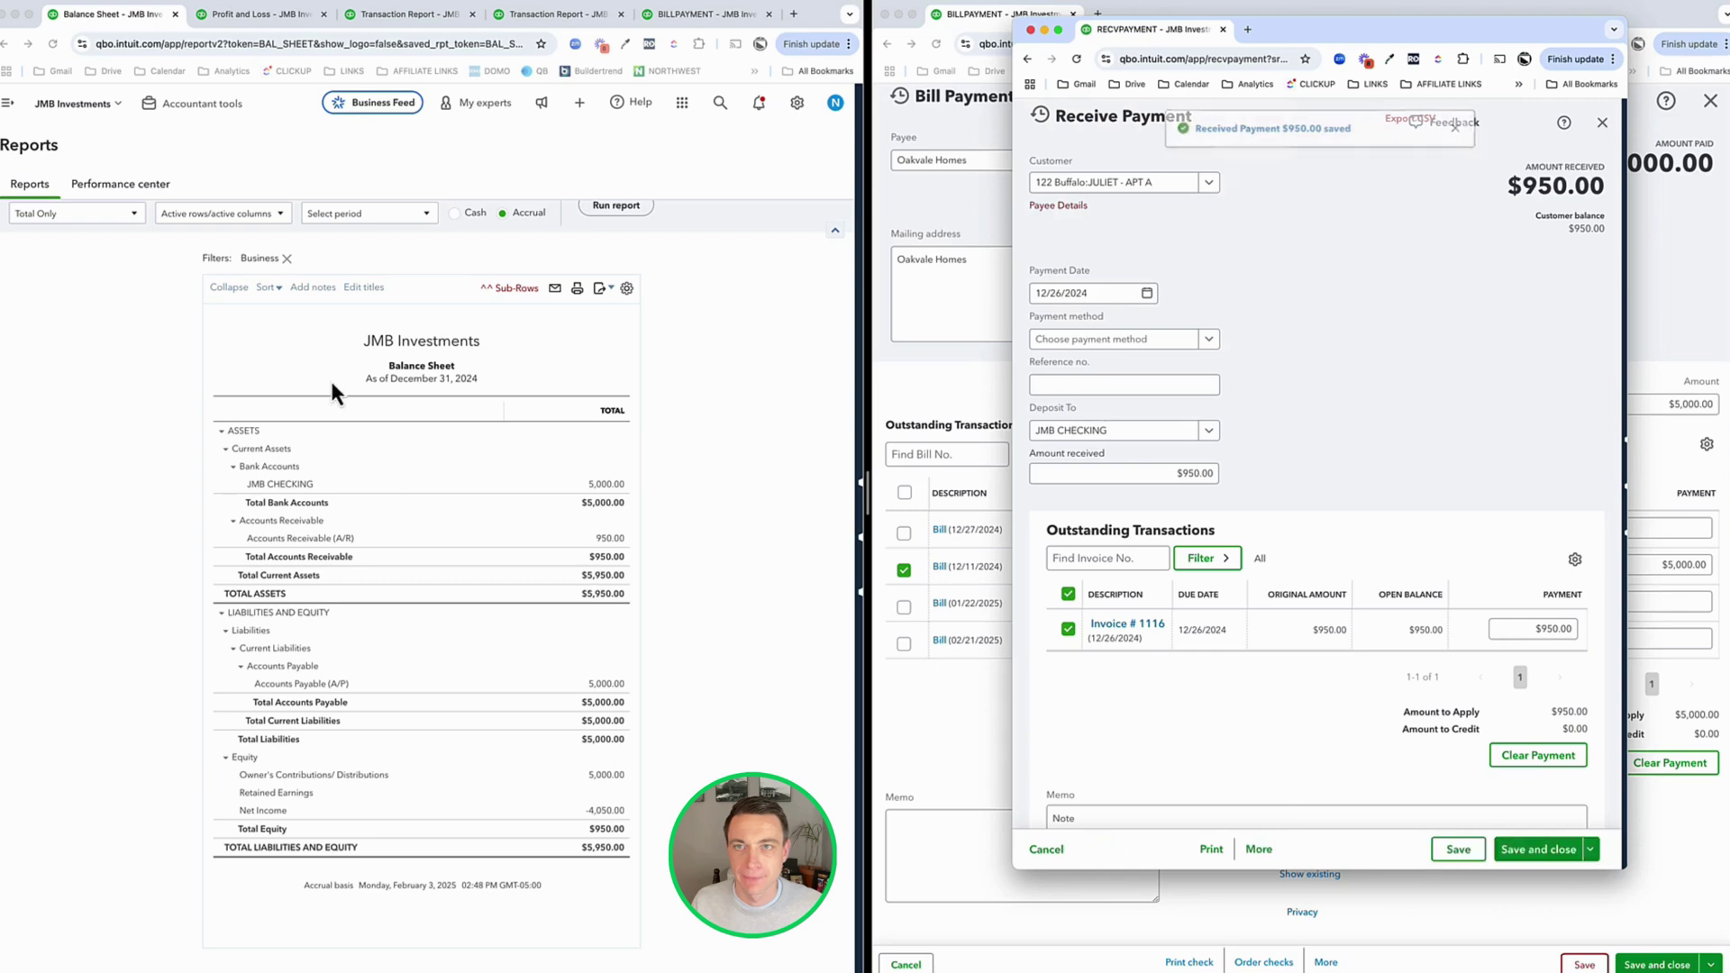
- Rerun the balance sheet on cash basis, showing checking at $5,950 and net income $950
left_click(53, 44)
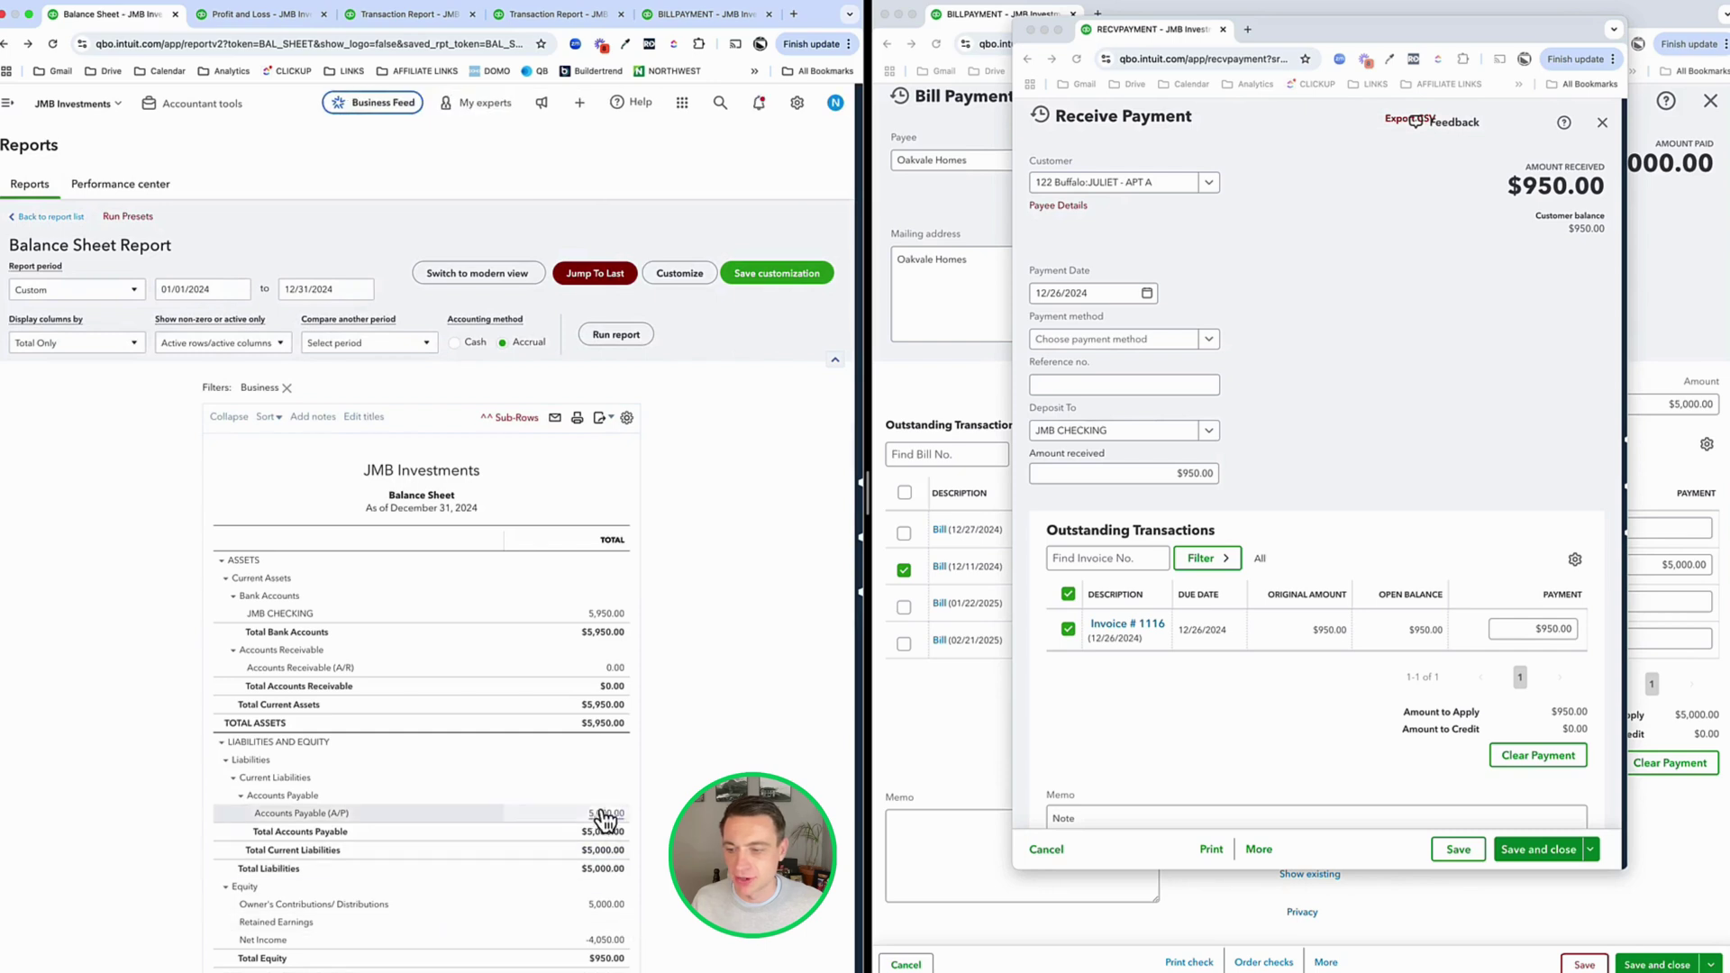
scroll(602, 630, "down", 1)
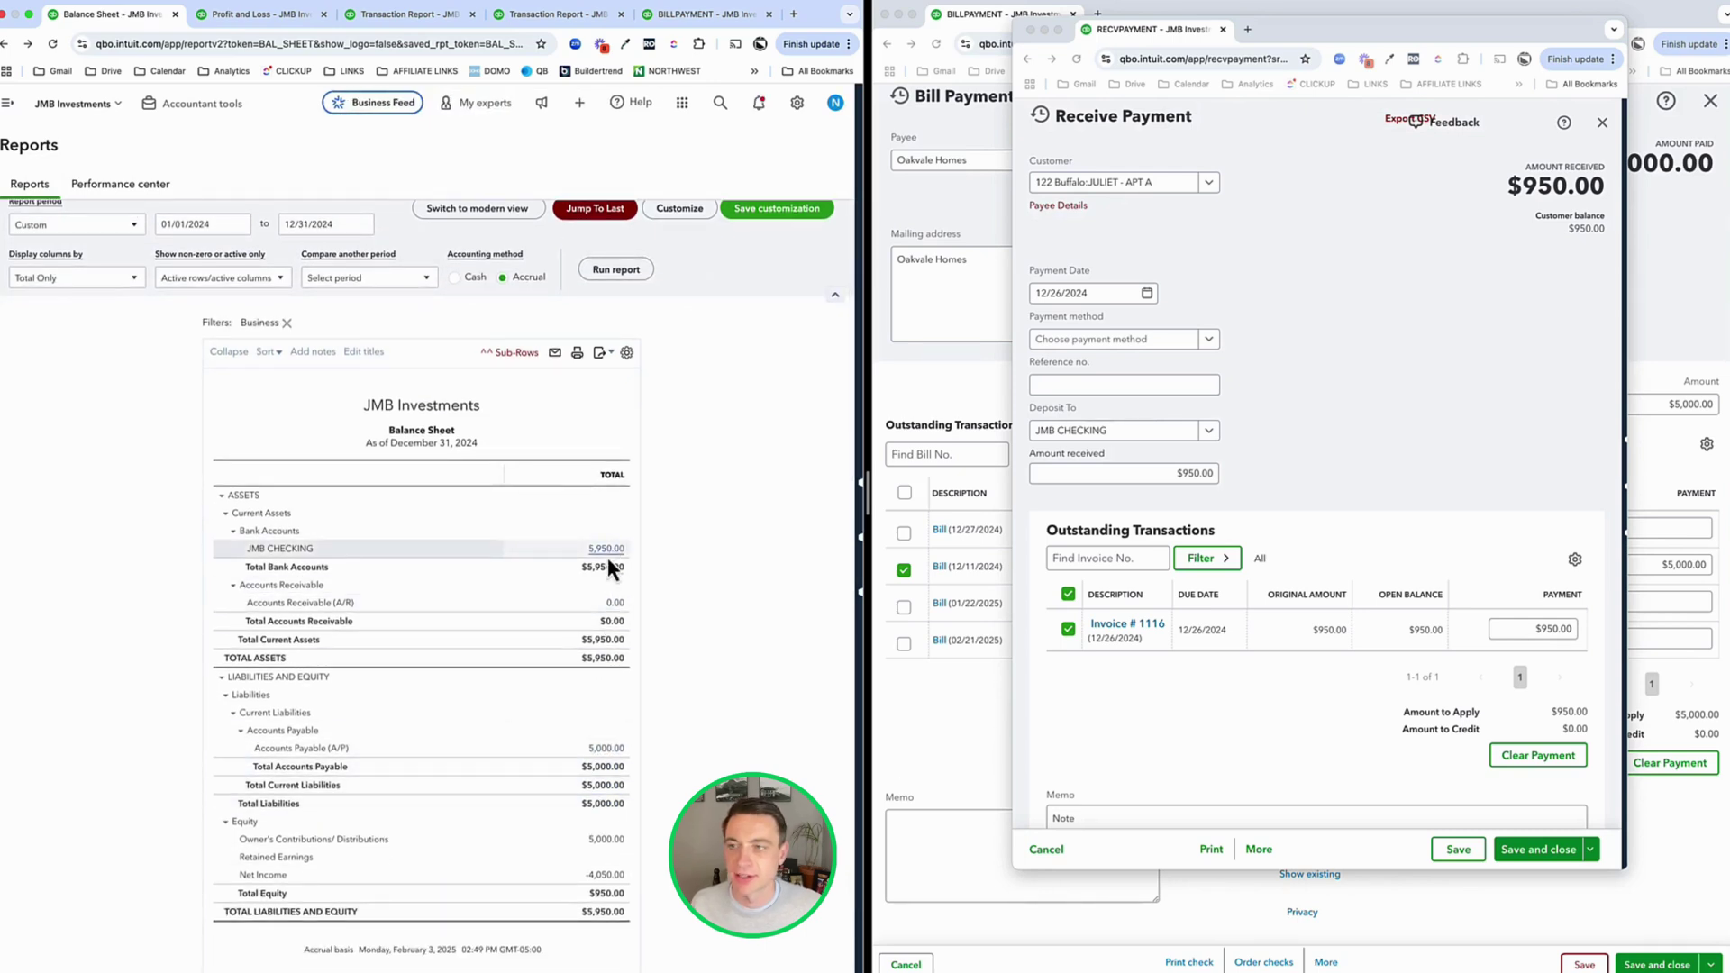
left_click(454, 277)
left_click(615, 269)
scroll(528, 817, "up", 1)
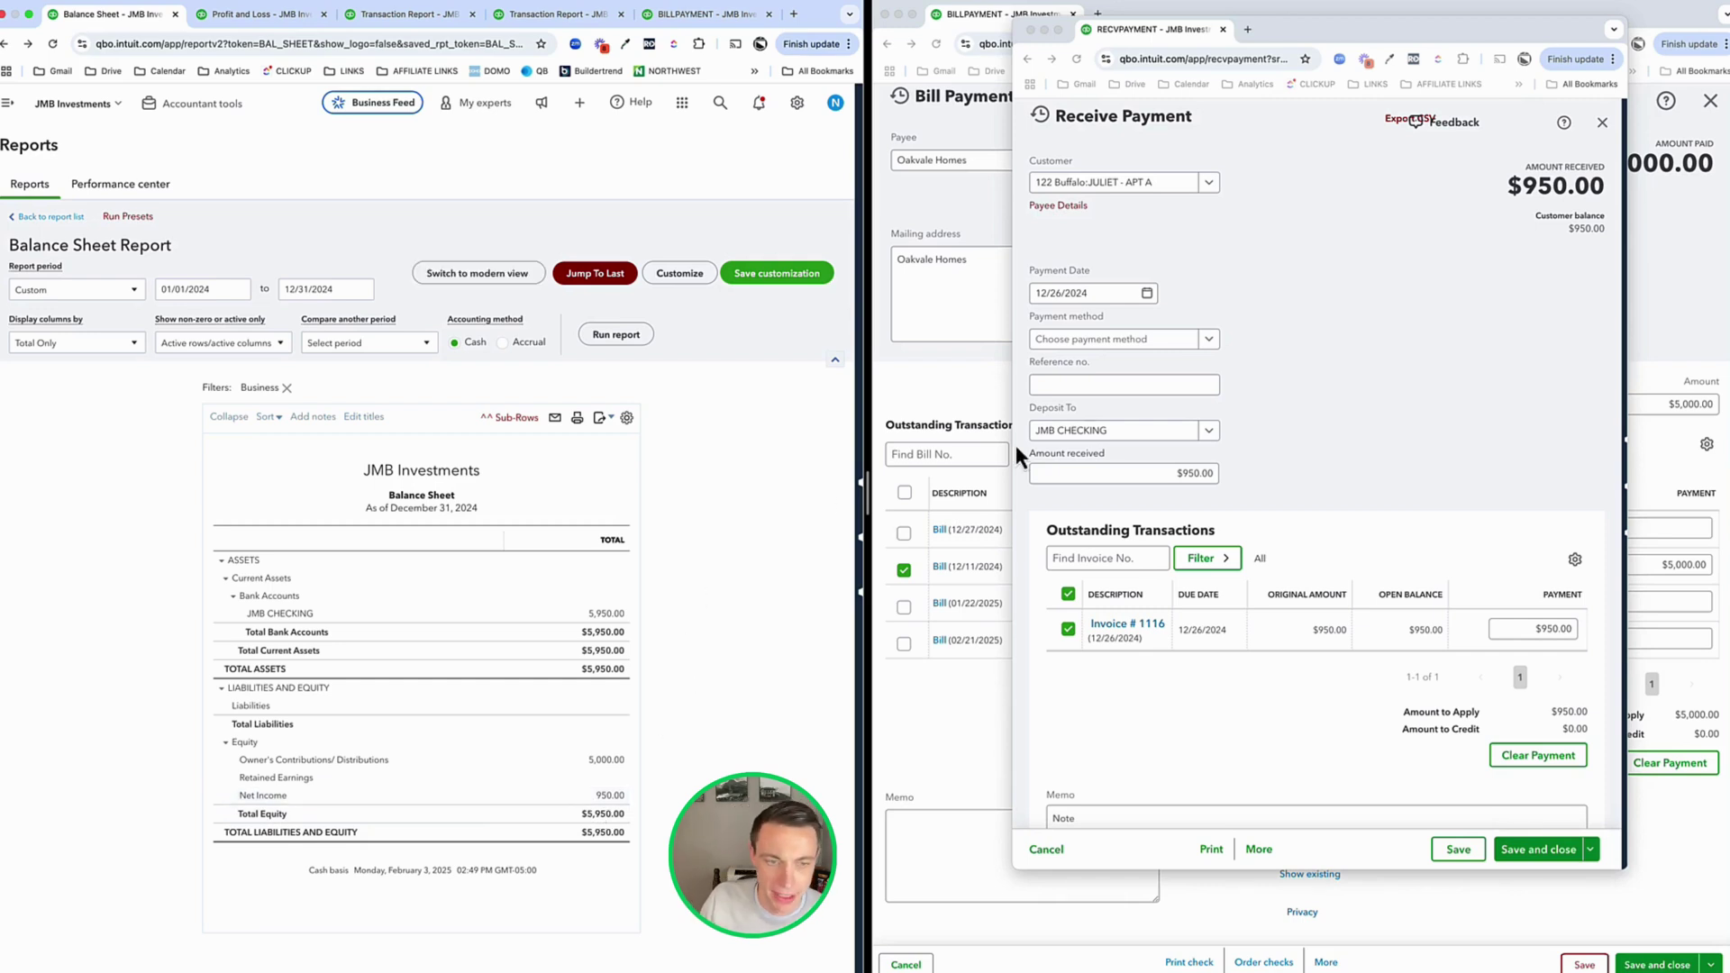
- Change invoice 1116's invoice and due dates to 01/01/2025
left_click(1116, 633)
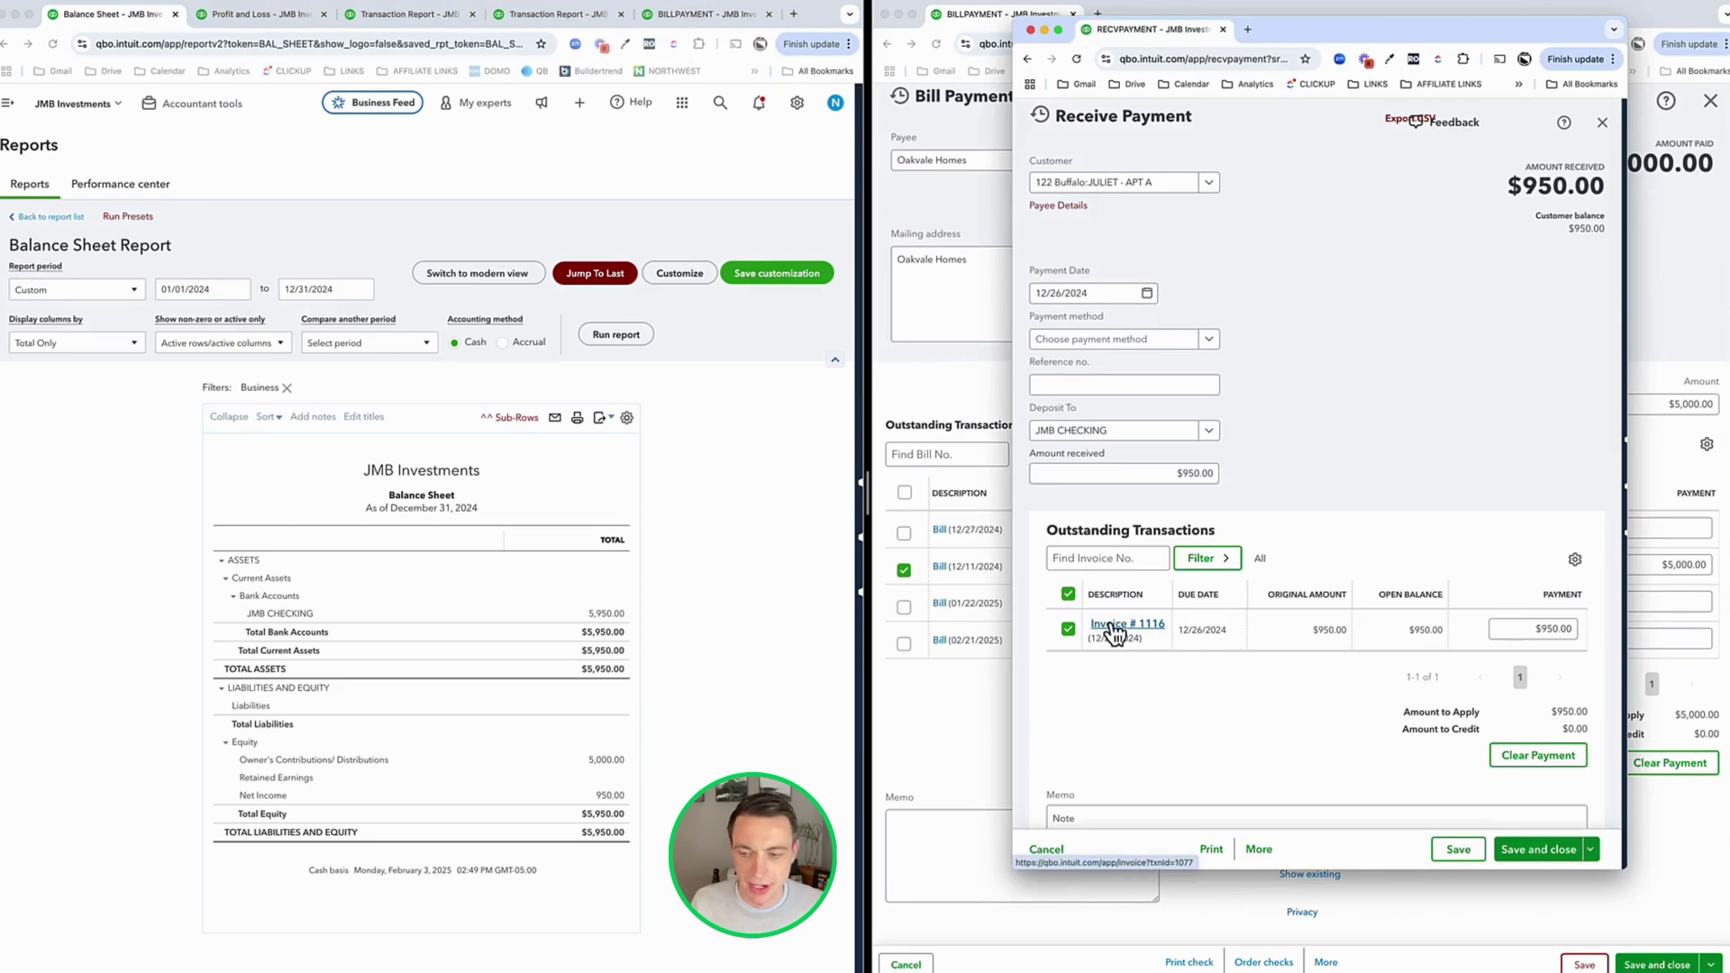
left_click(1116, 633)
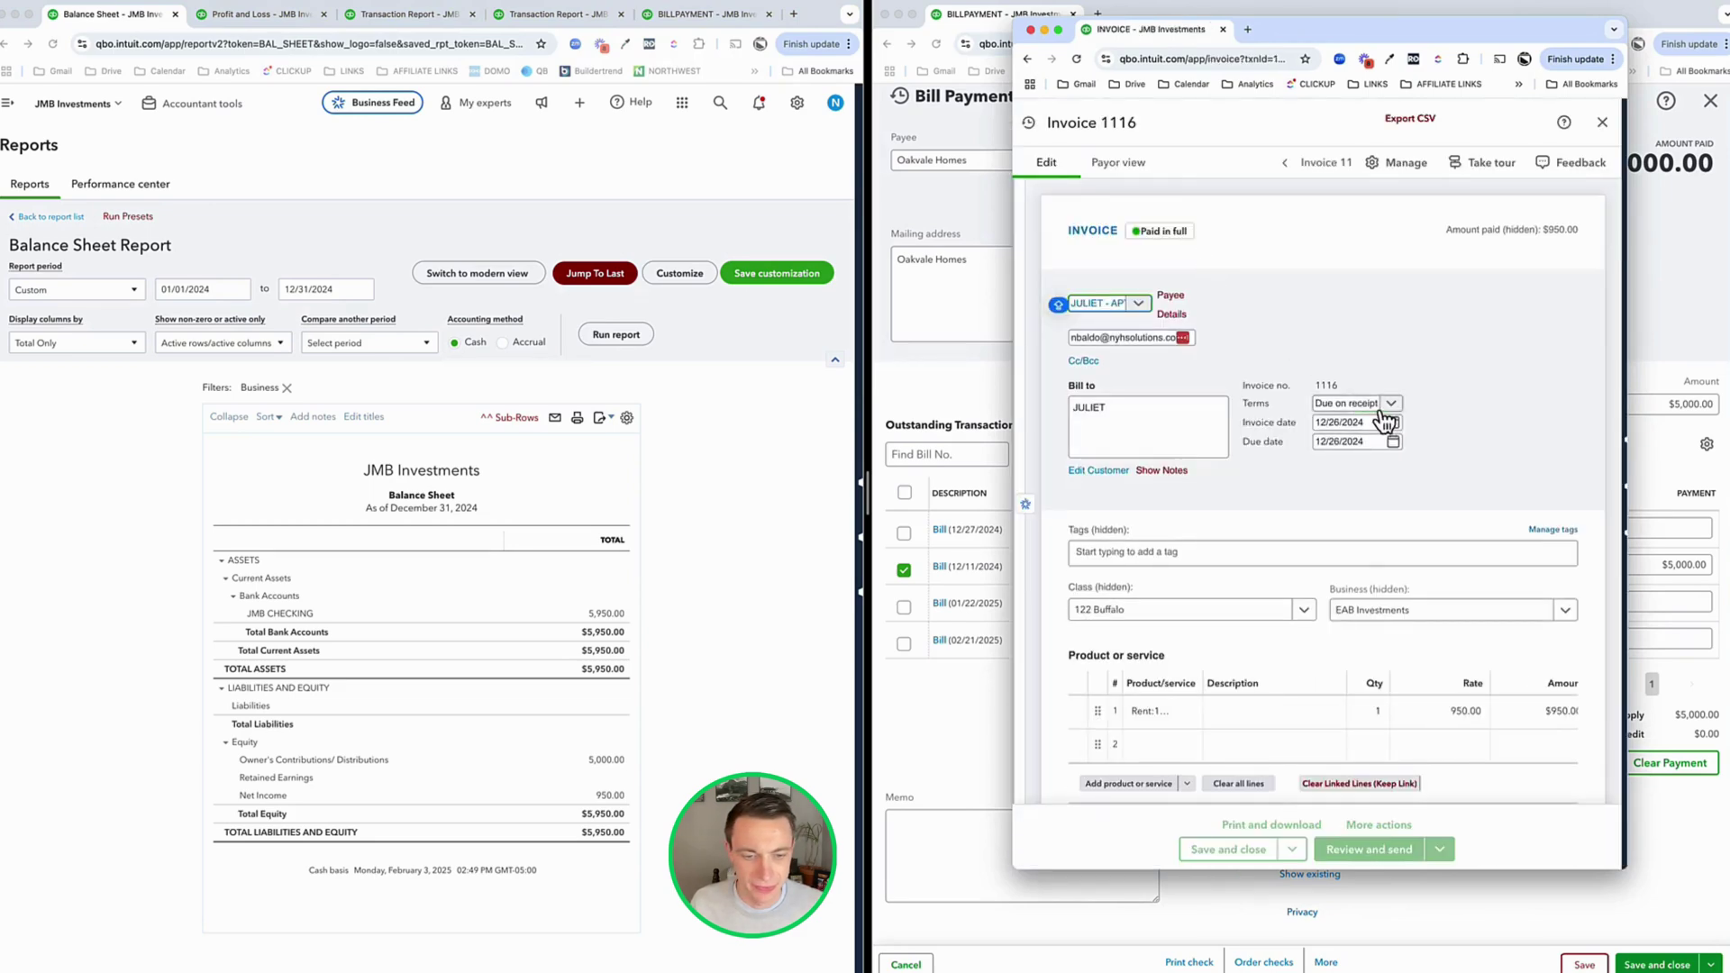
left_click(1392, 423)
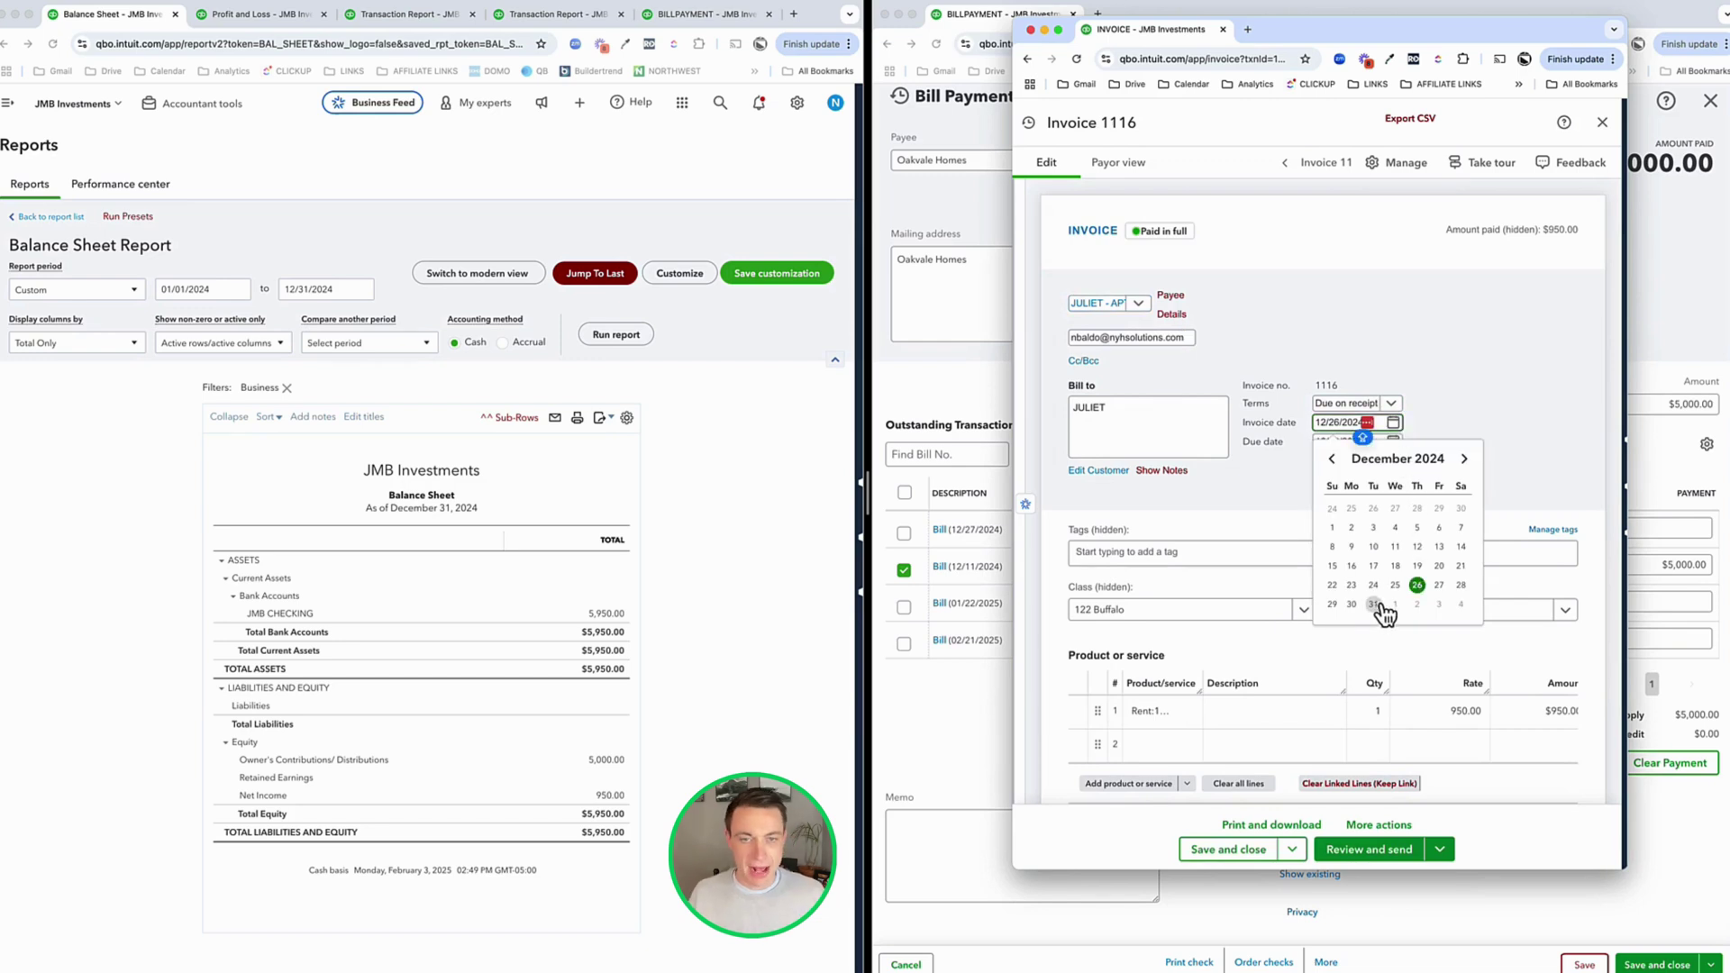
left_click(1395, 604)
left_click(1395, 442)
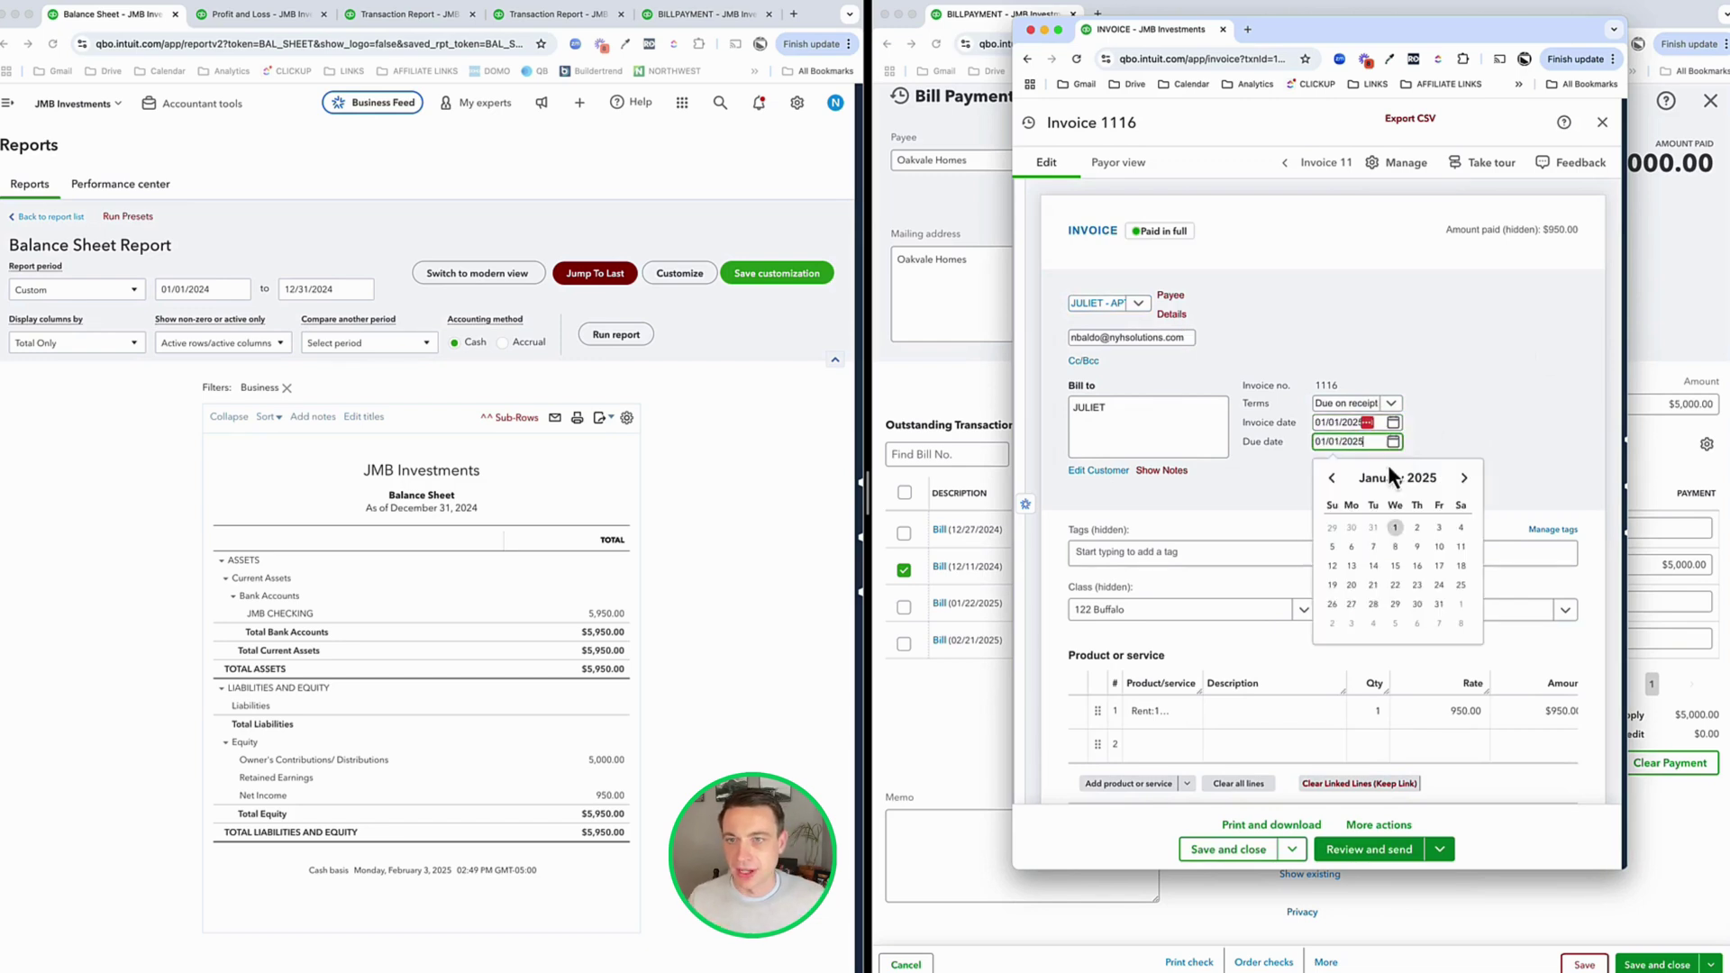
left_click(1395, 528)
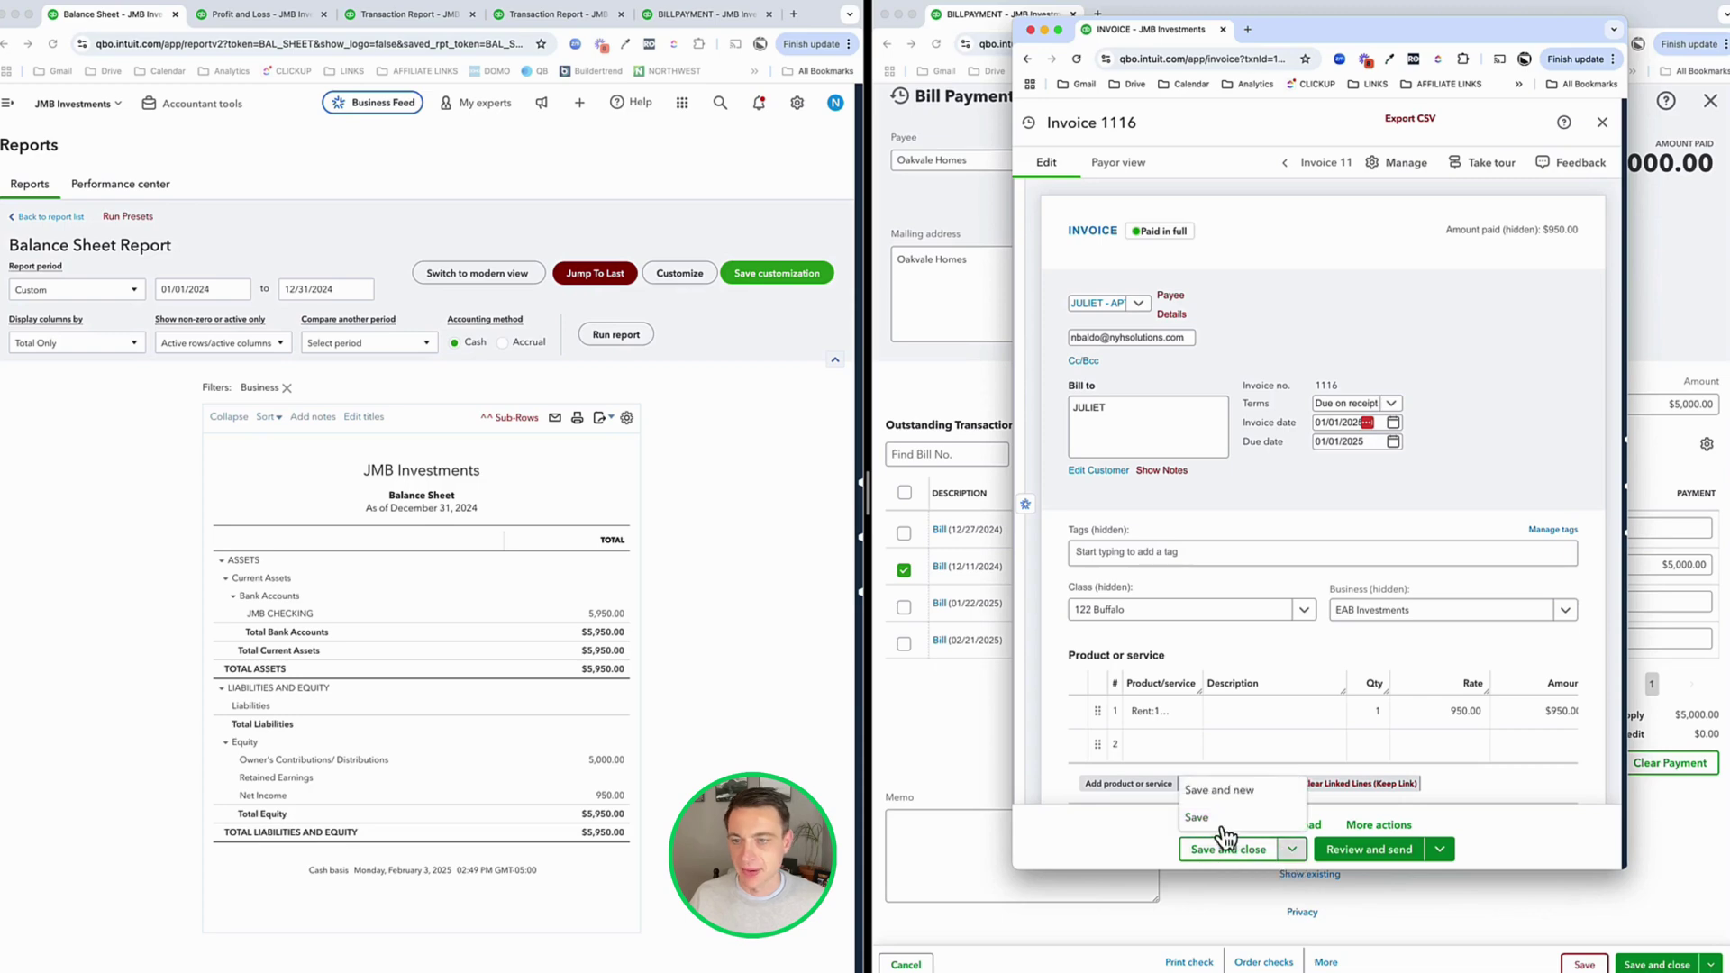
- Save invoice 1116 and open its $950 payment dated 12/26/2024
left_click(1207, 847)
left_click(1360, 533)
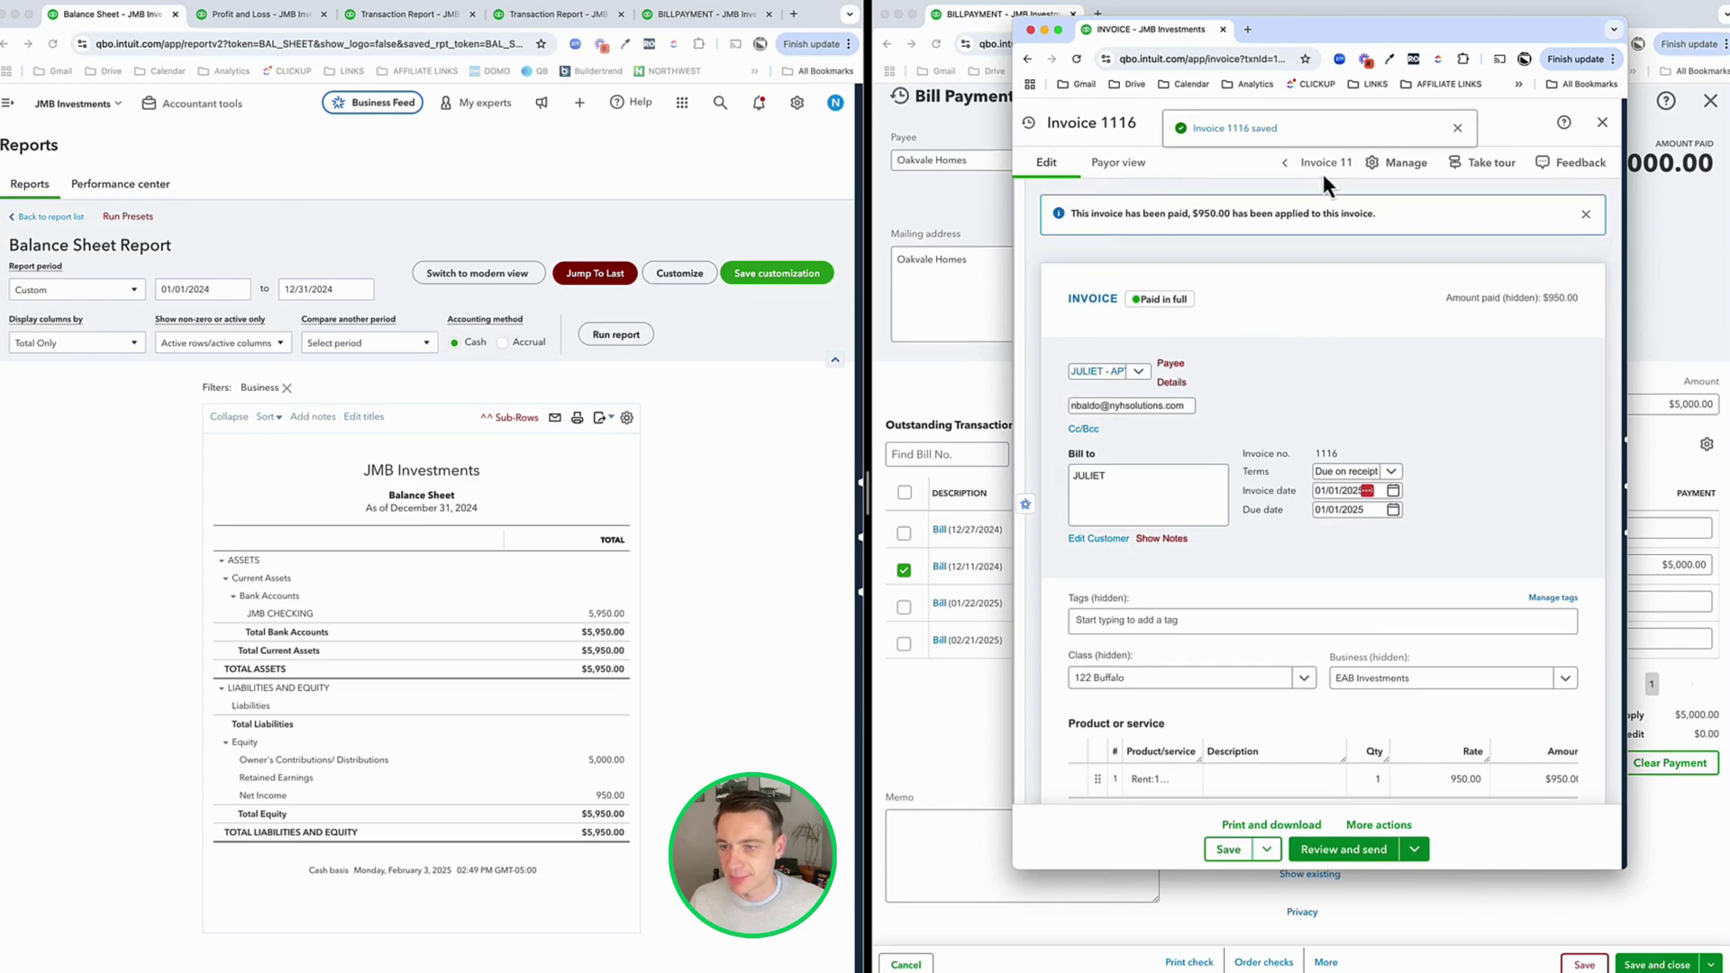
scroll(1310, 607, "down", 5)
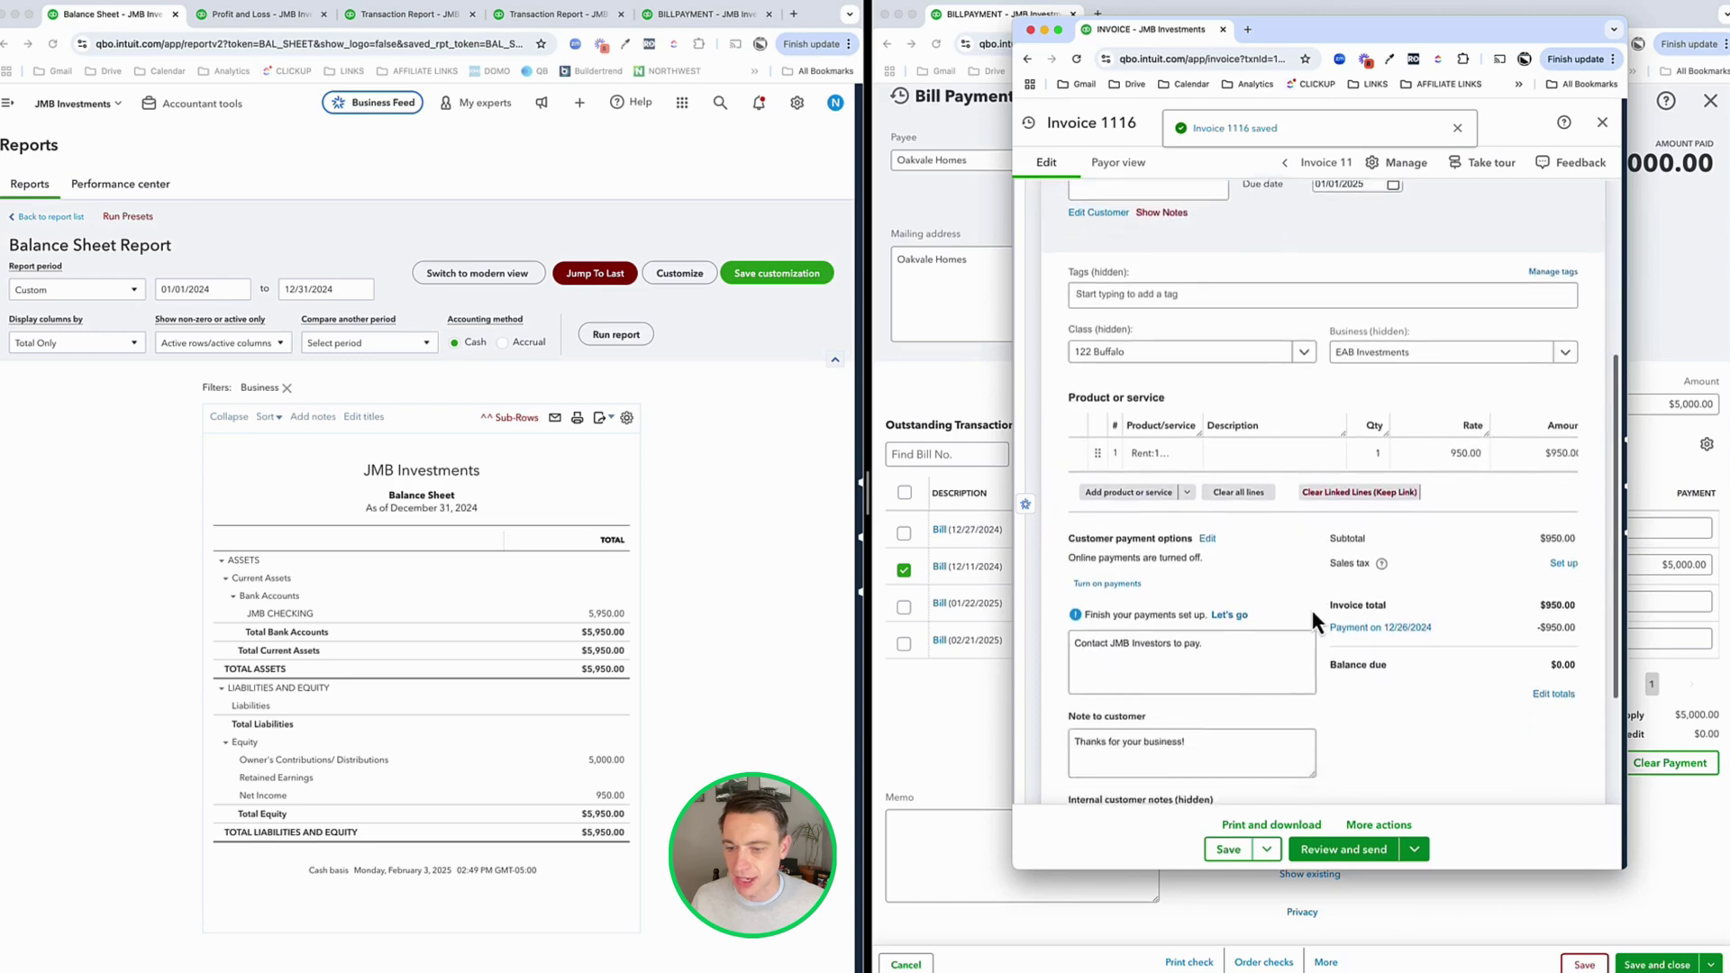
left_click(1388, 549)
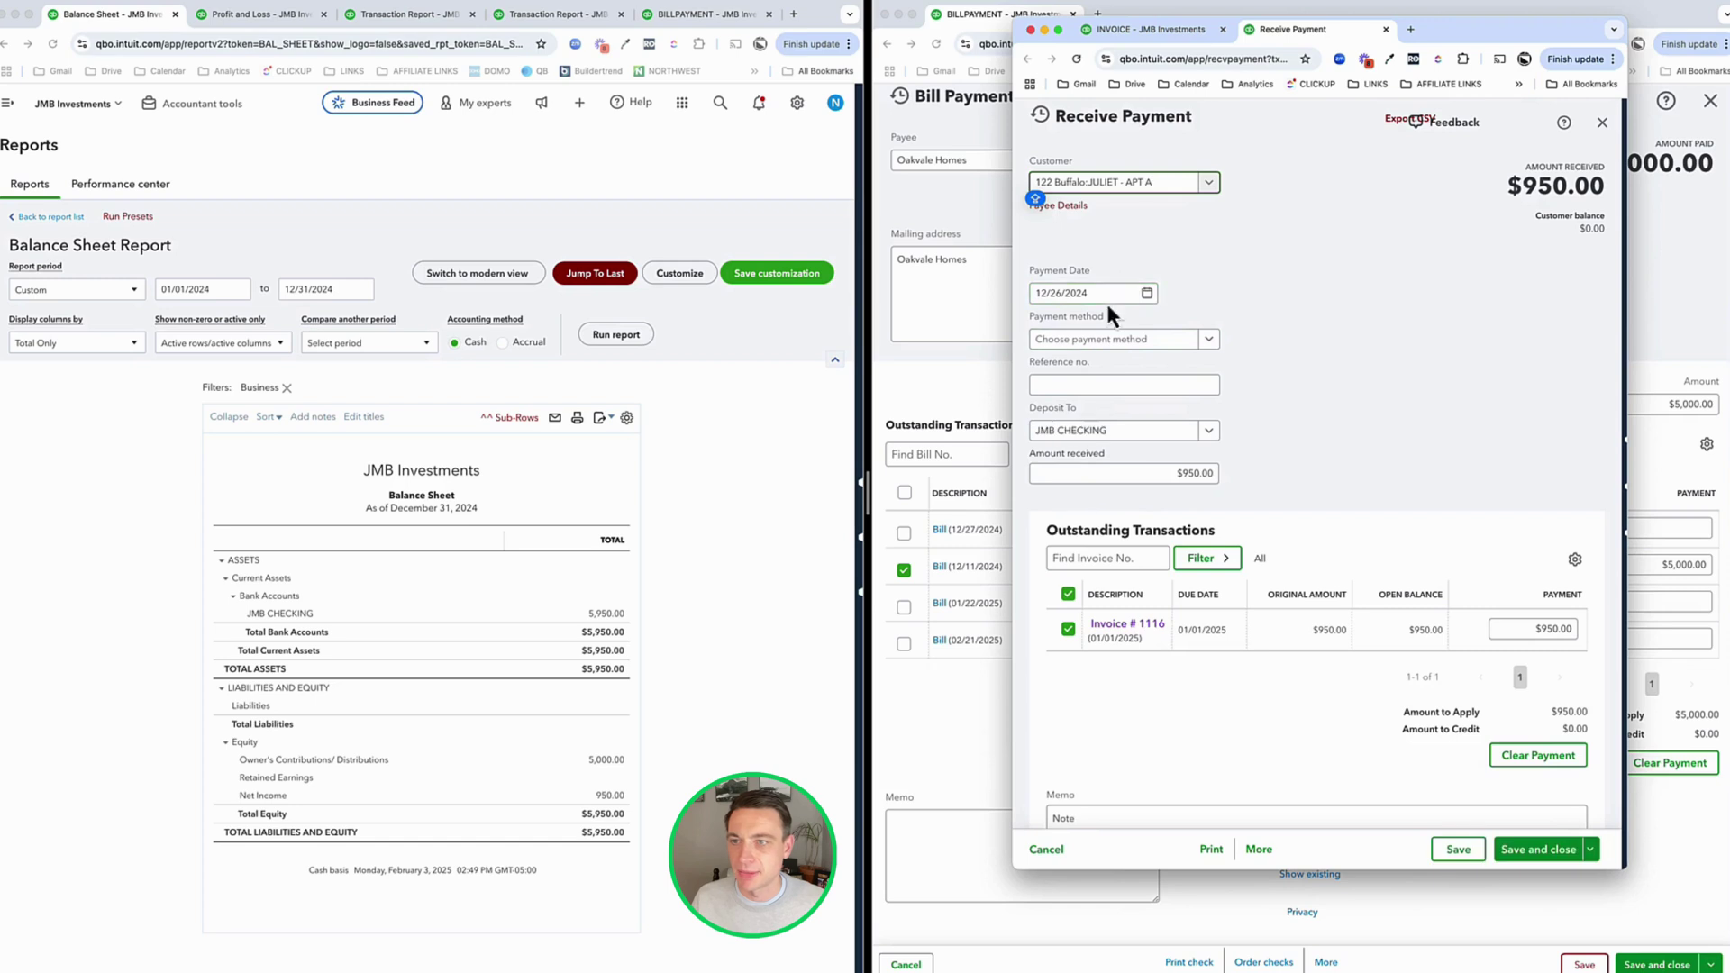
- Refresh the balance sheet and drill into the $950 net income to see Unapplied Cash Payment Income
left_click(138, 610)
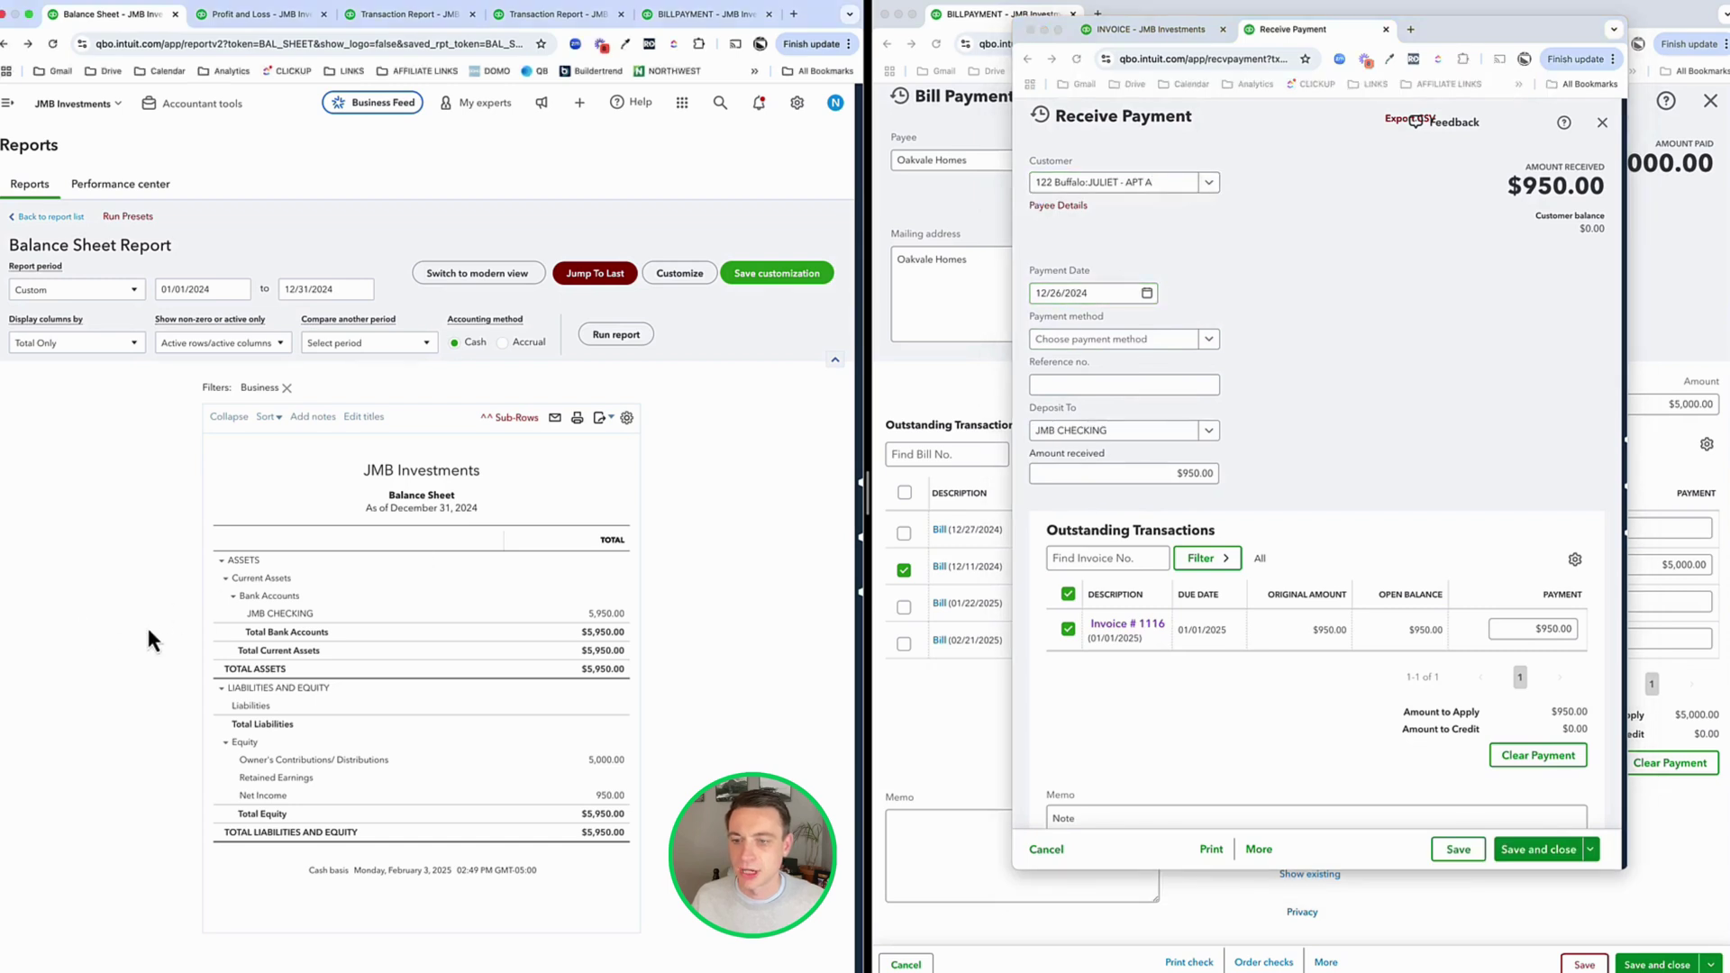
left_click(51, 44)
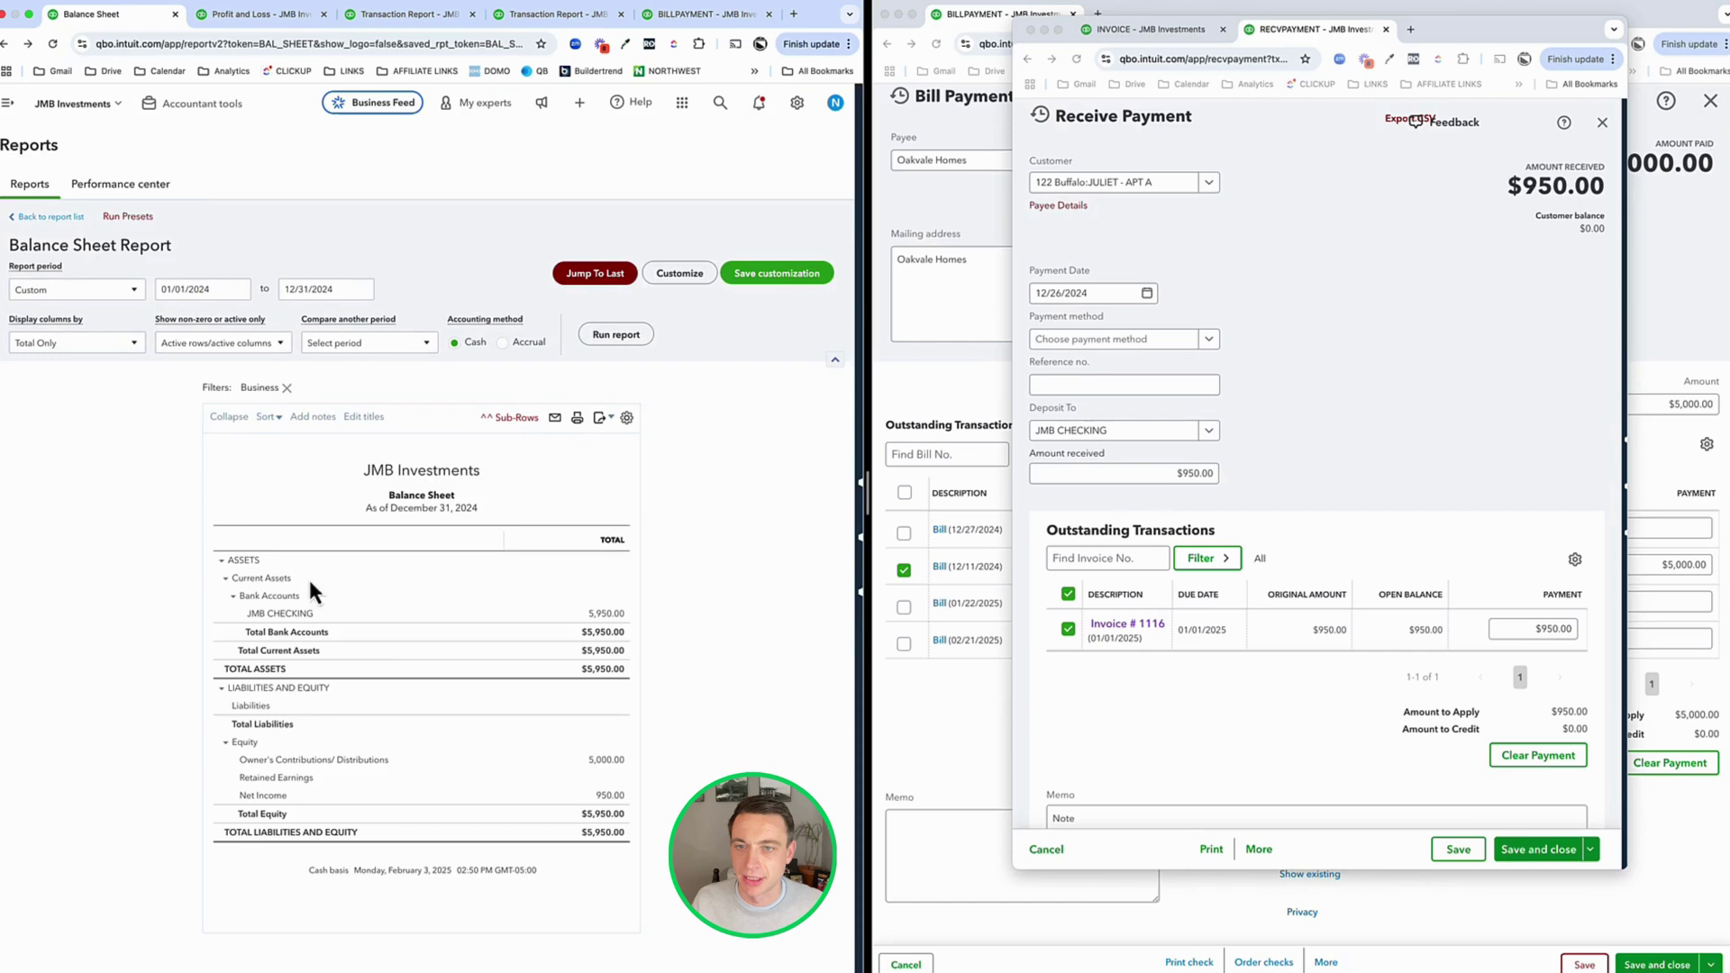
left_click(610, 797)
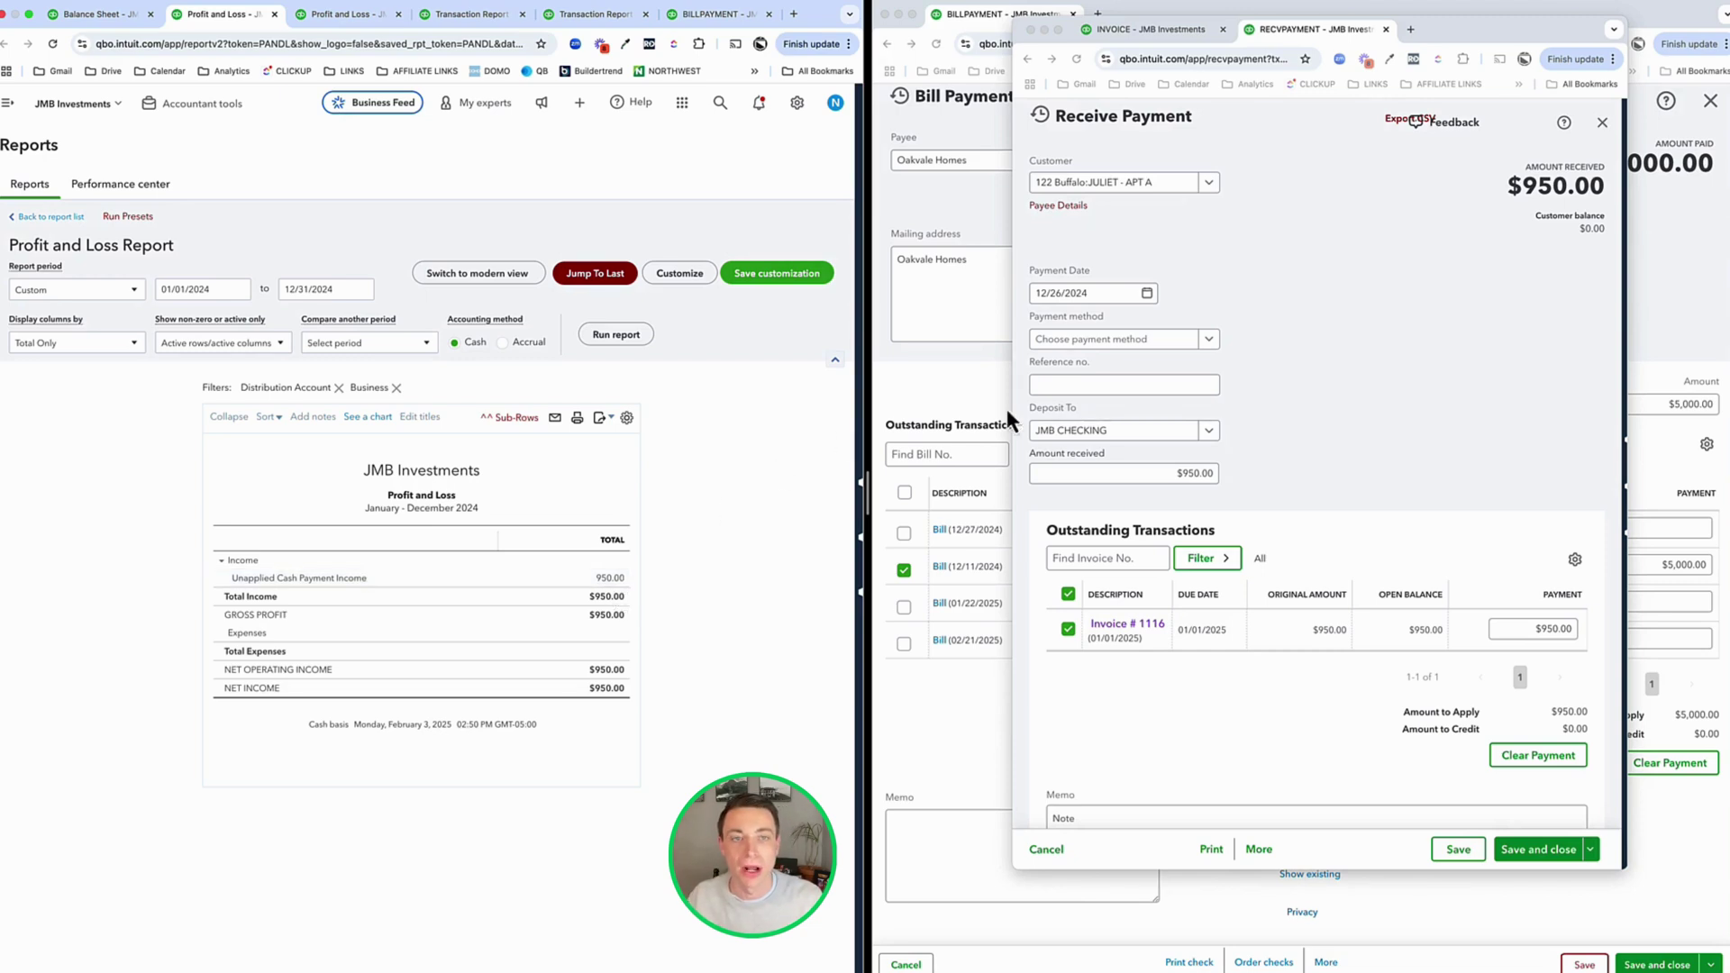
left_click(912, 372)
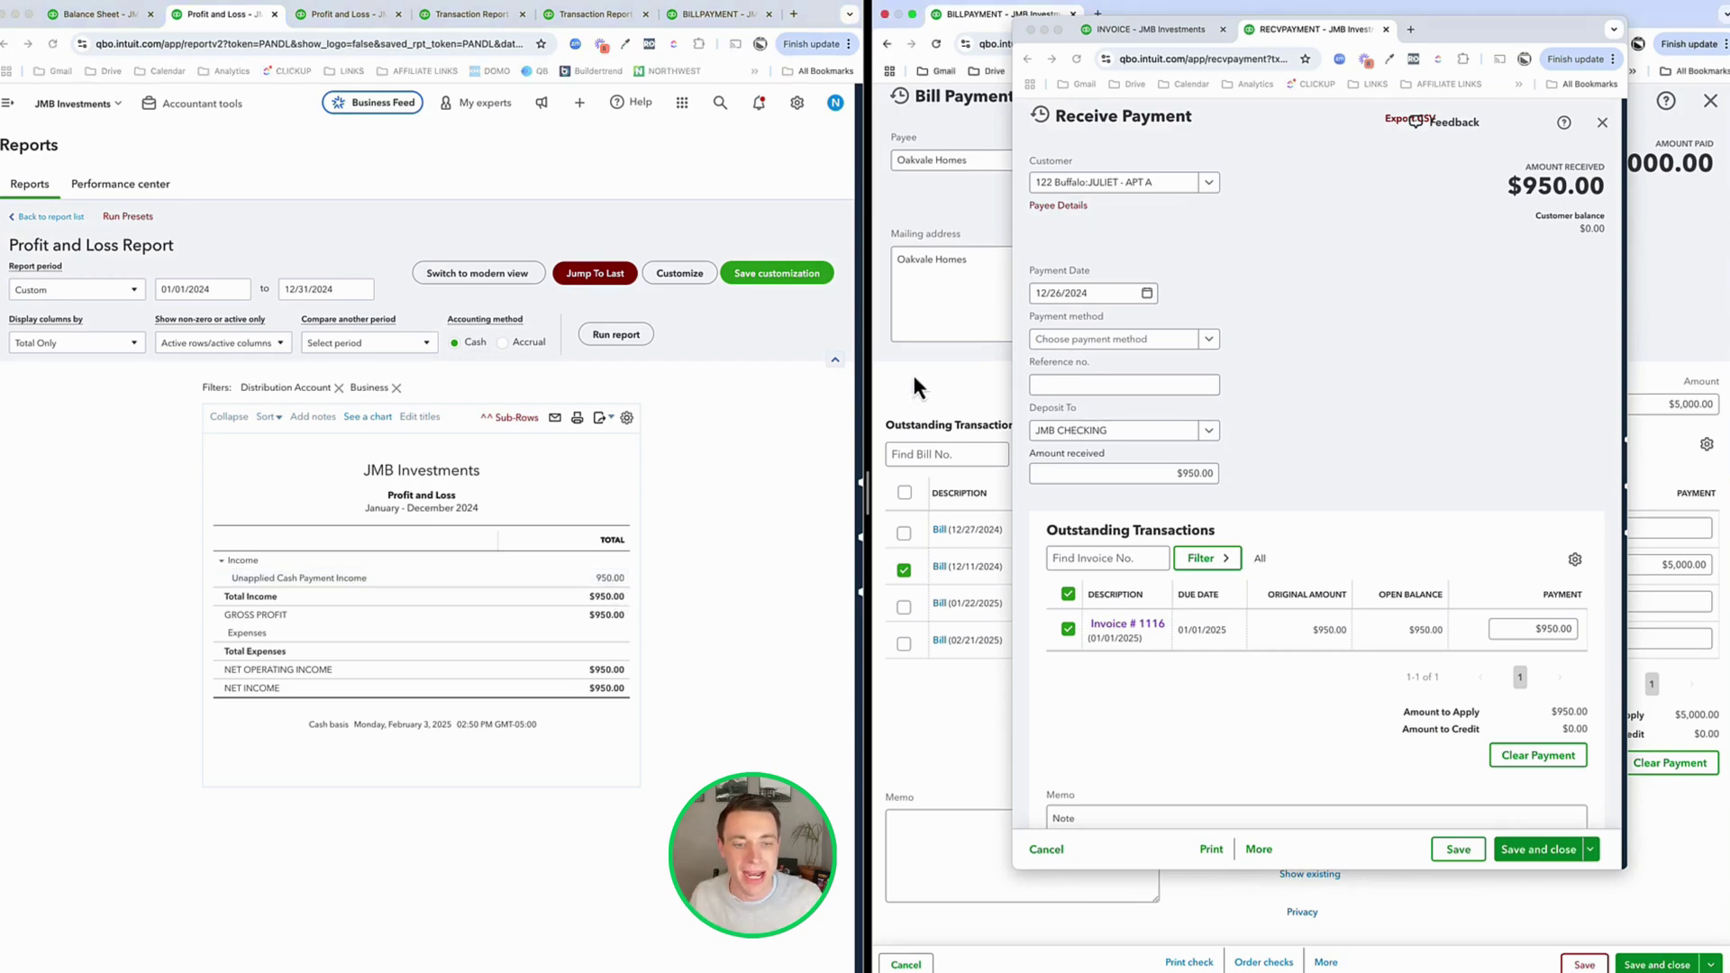
- Re-date Bill Payment #23 to 12/30/2024 and save it
left_click(1031, 29)
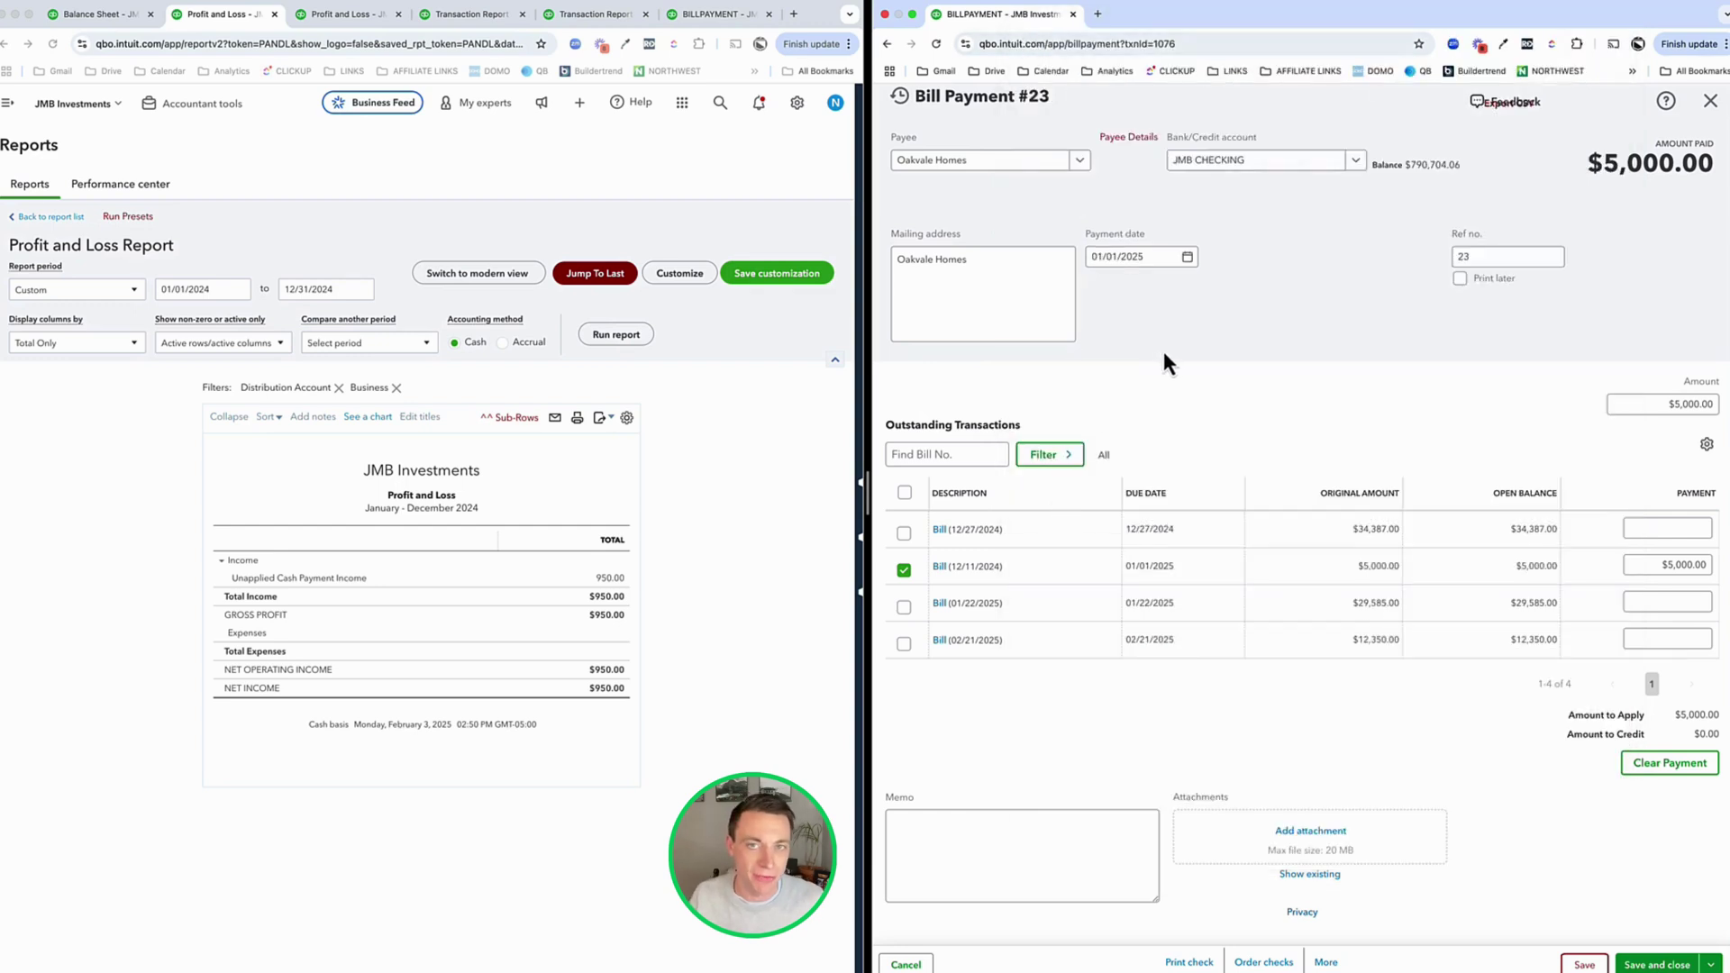
left_click(1175, 263)
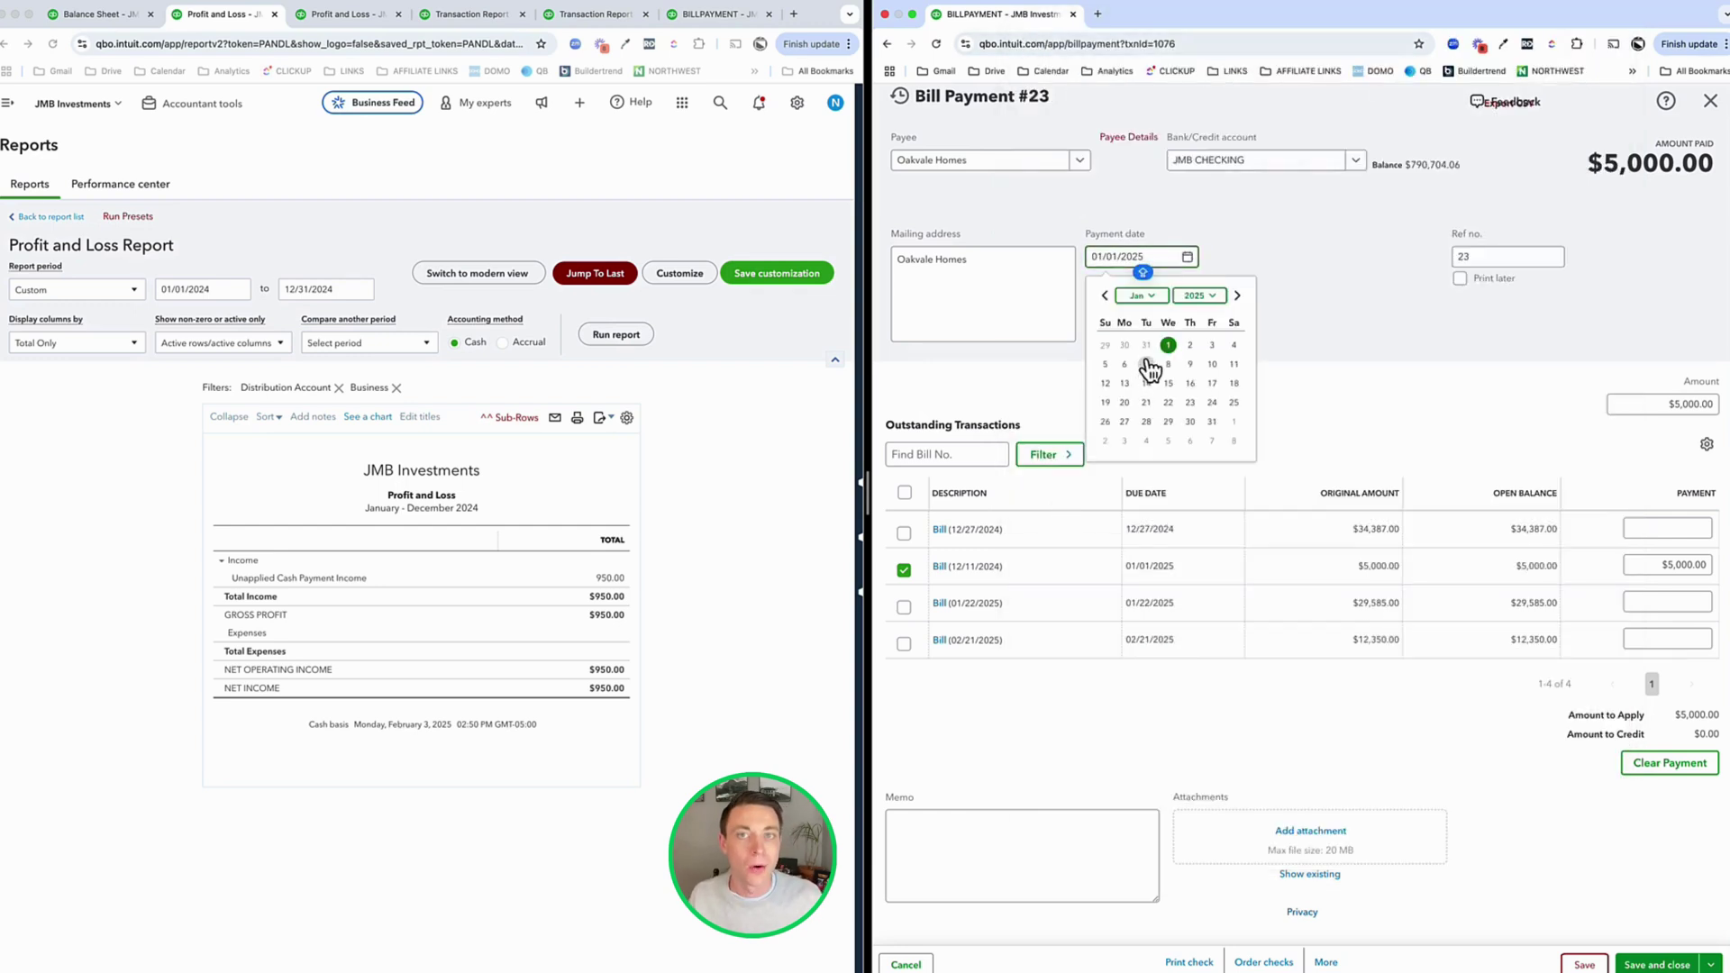
left_click(1124, 345)
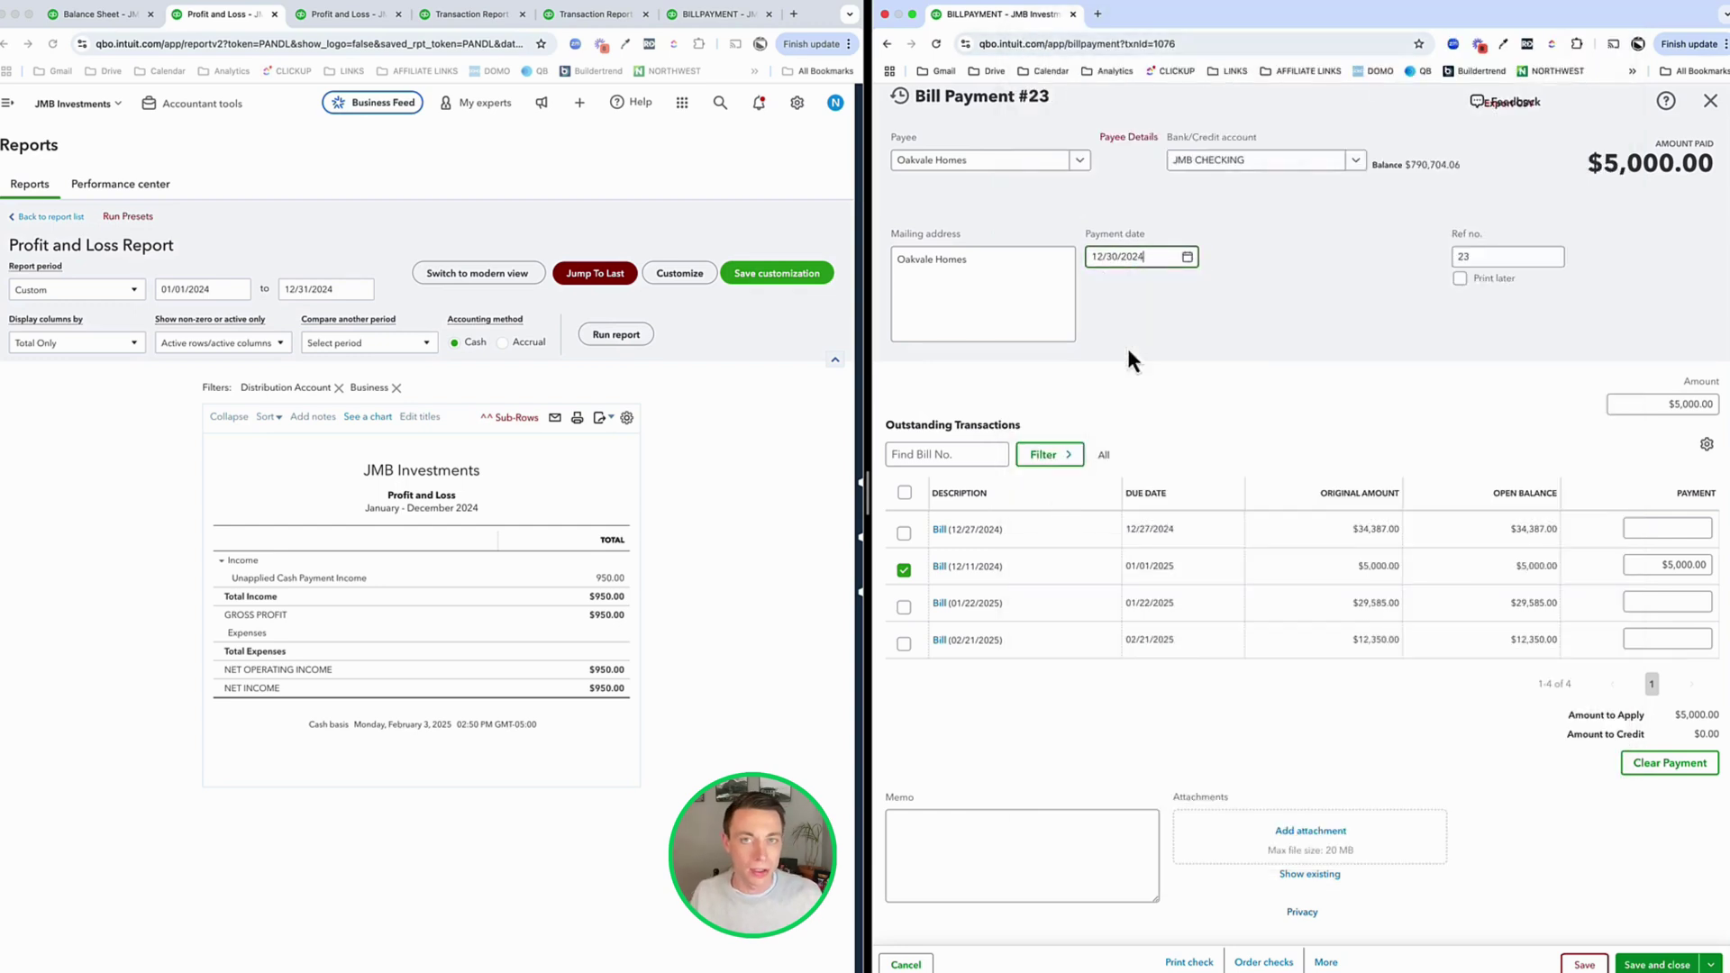
left_click(1585, 965)
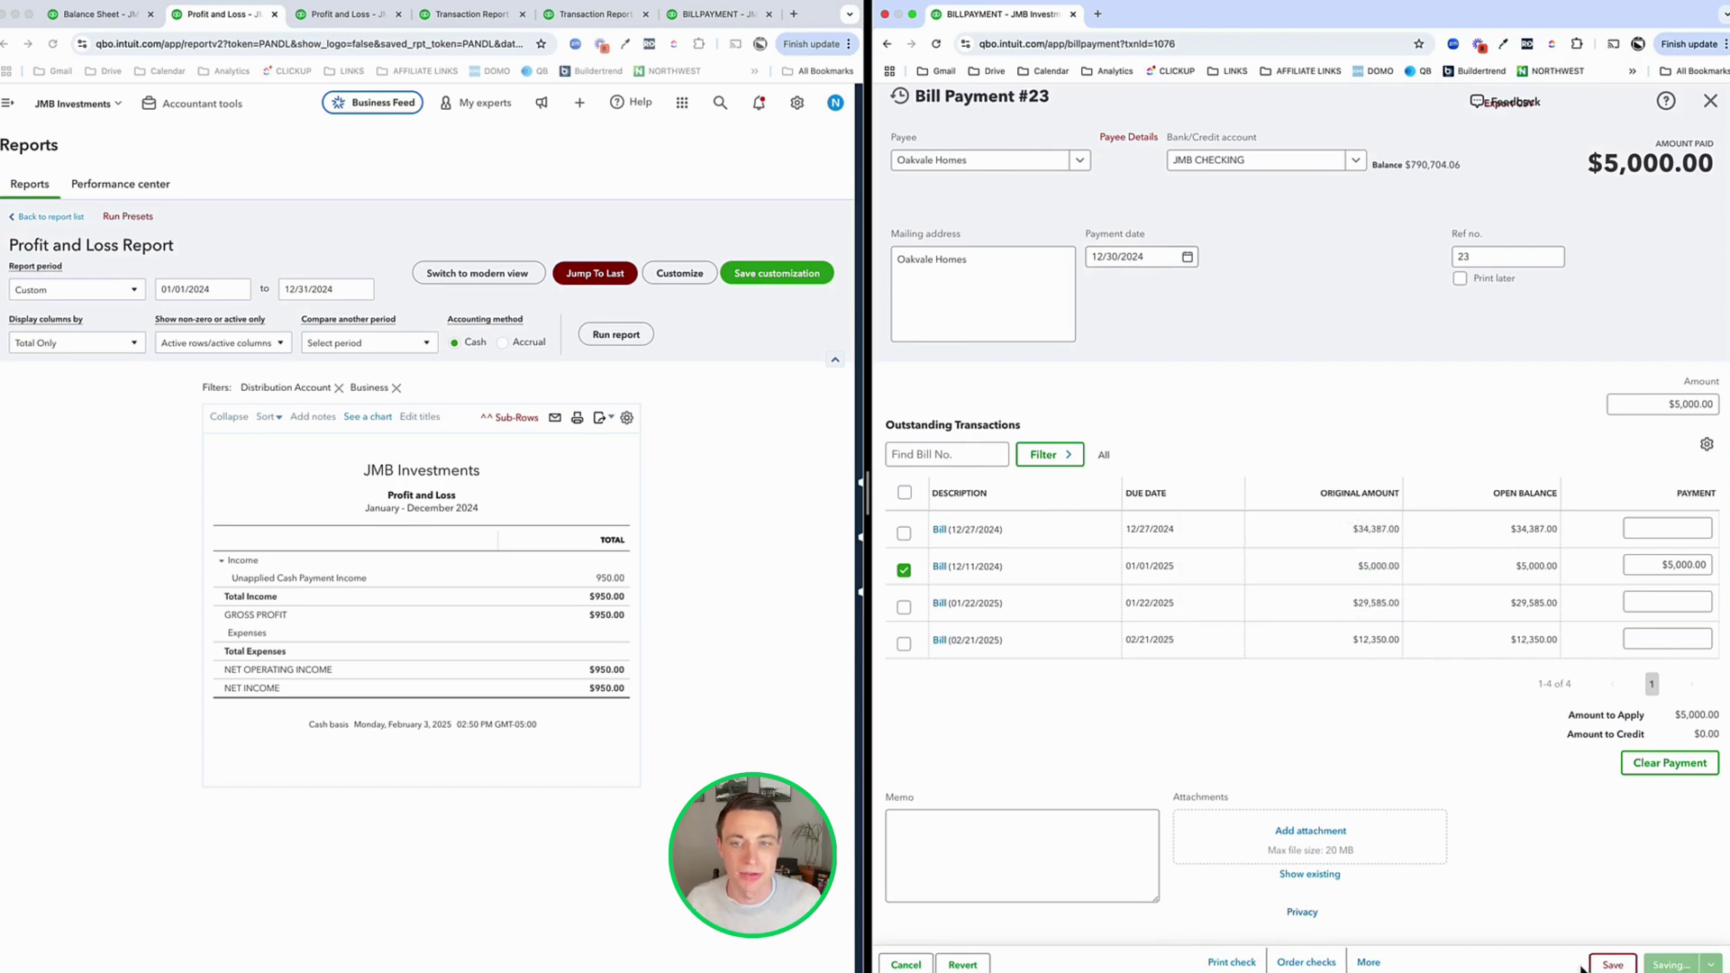
- Change the $5,000 Oakvale Homes bill date to 01/01/2025 and save it
left_click(941, 568)
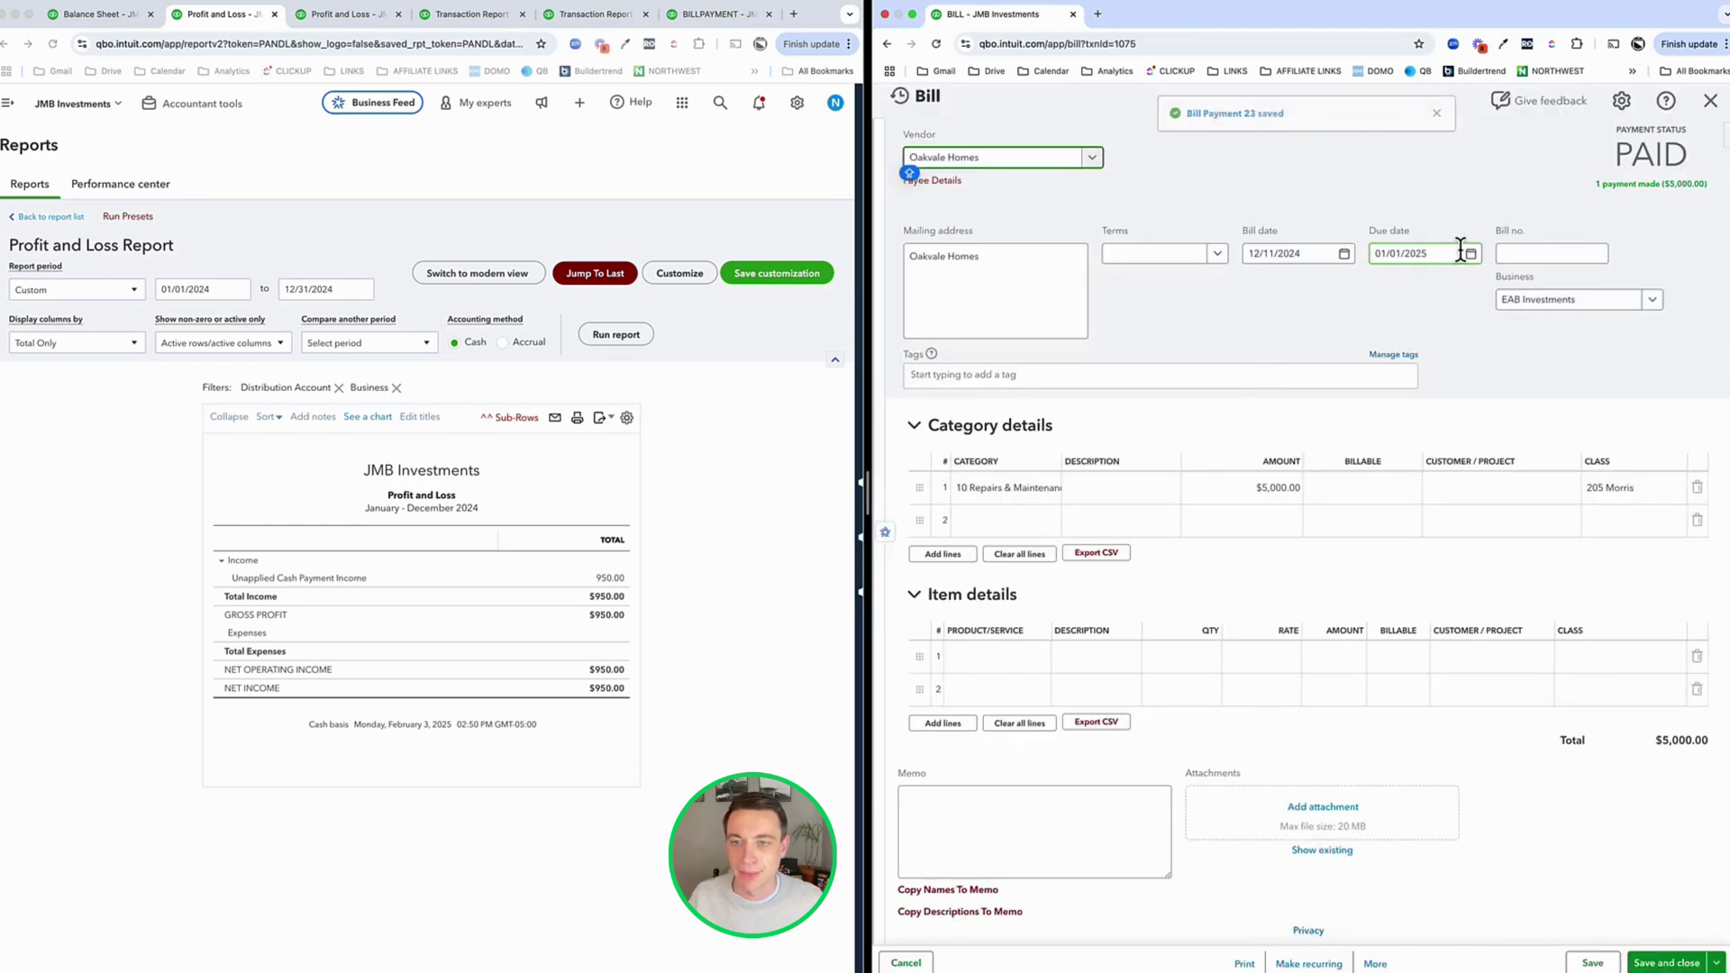
left_click(1343, 253)
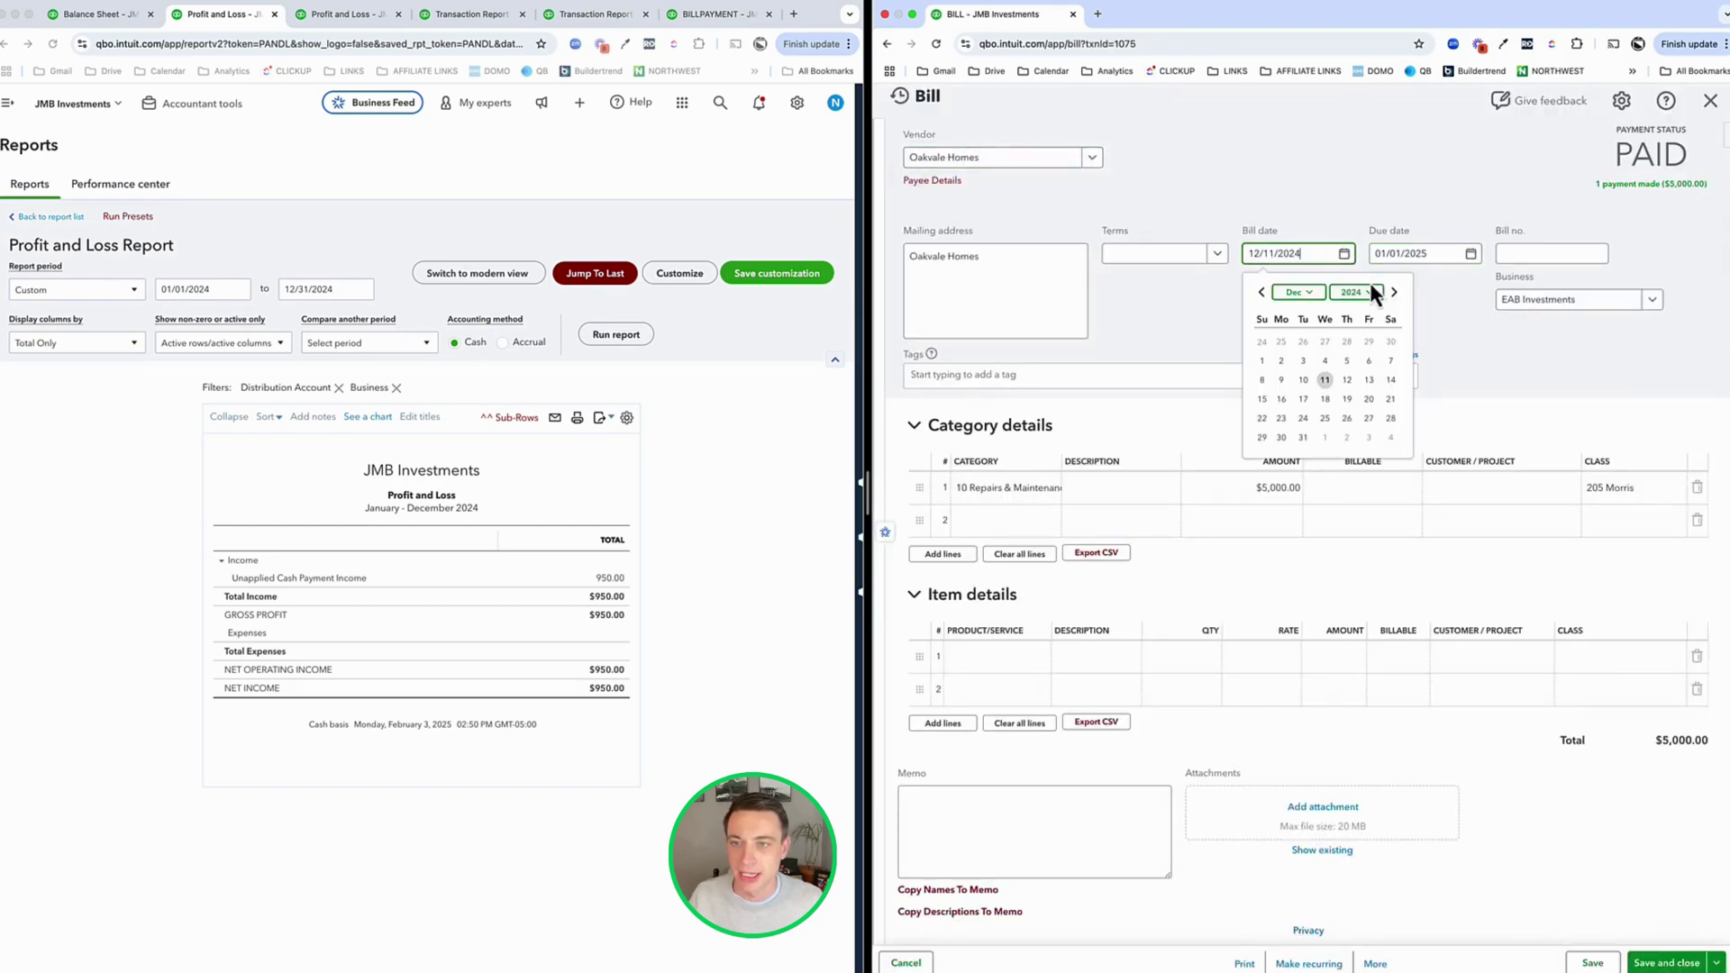
left_click(1324, 436)
left_click(1587, 962)
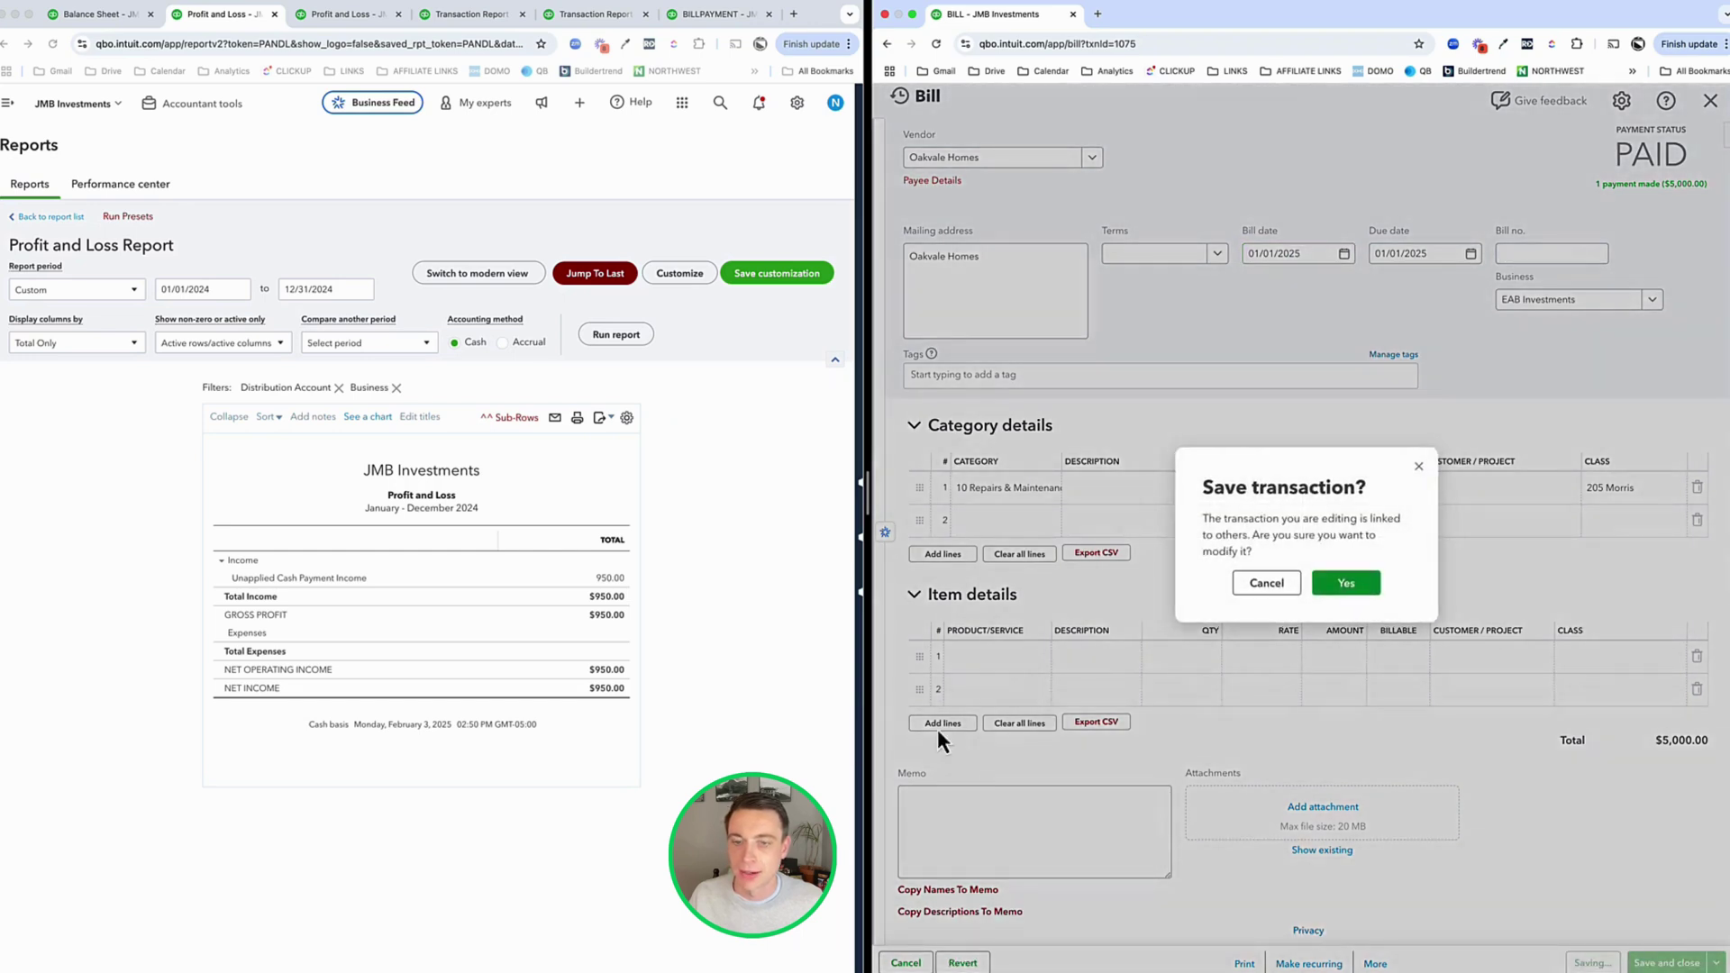
left_click(1346, 583)
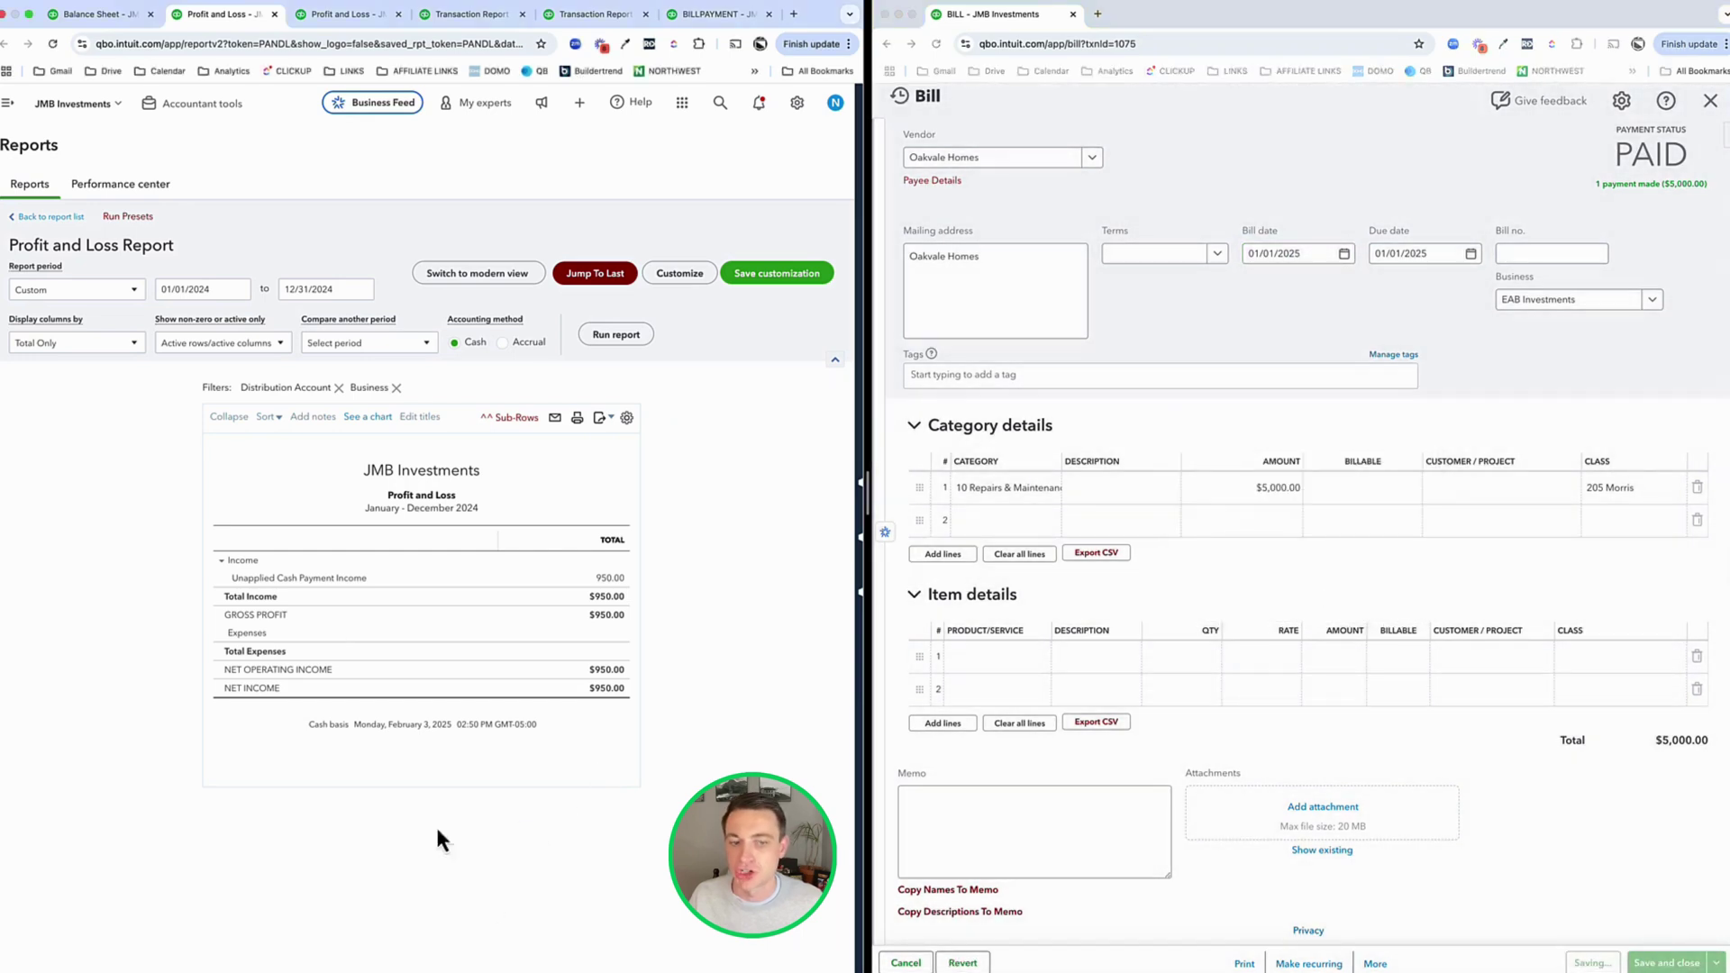
- Refresh the balance sheet, drill into Net Income, and rerun the 2024 Profit and Loss on accrual basis
left_click(52, 218)
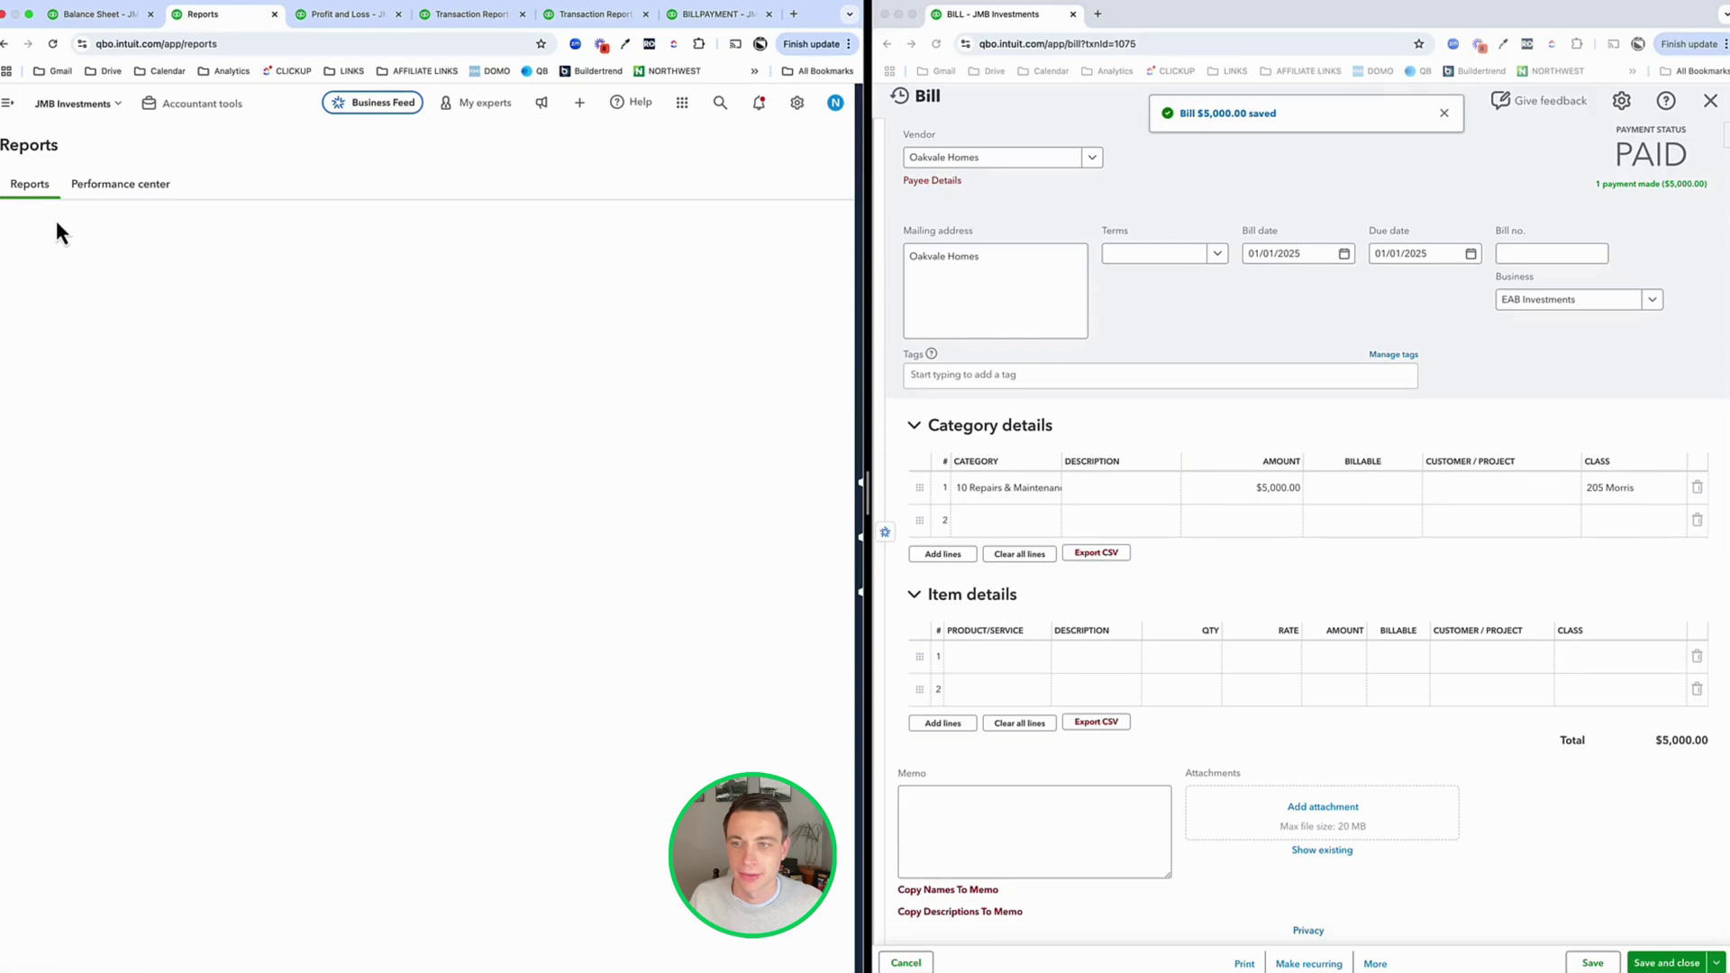
left_click(99, 15)
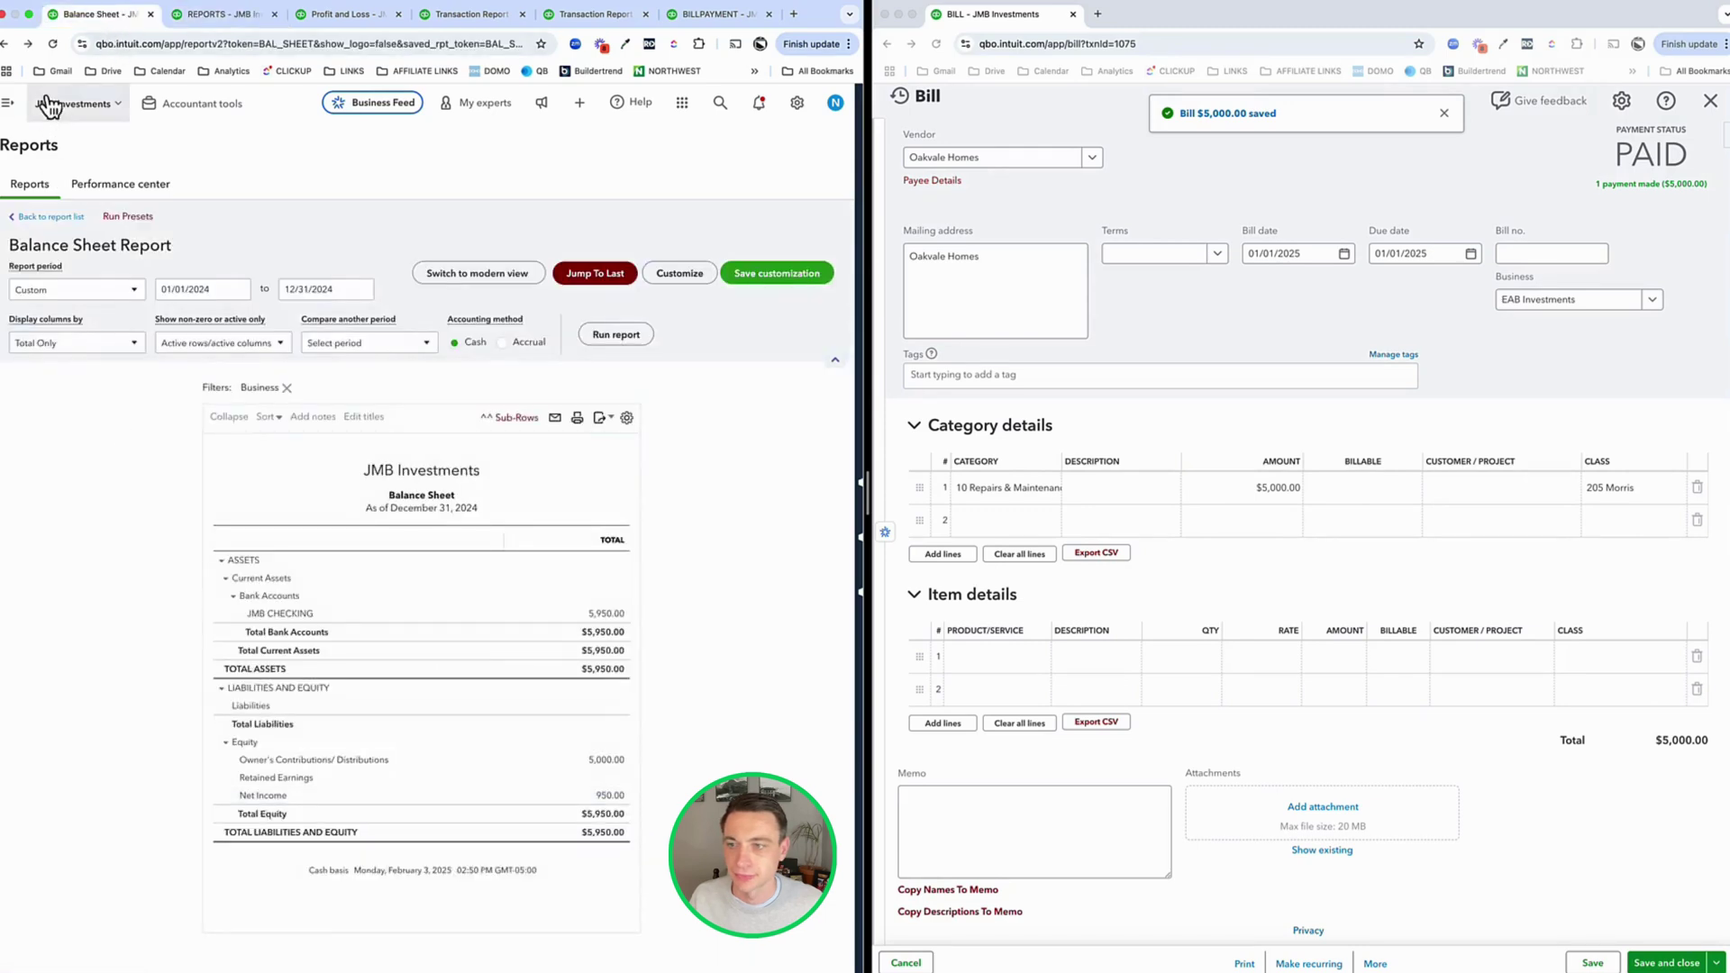
left_click(54, 44)
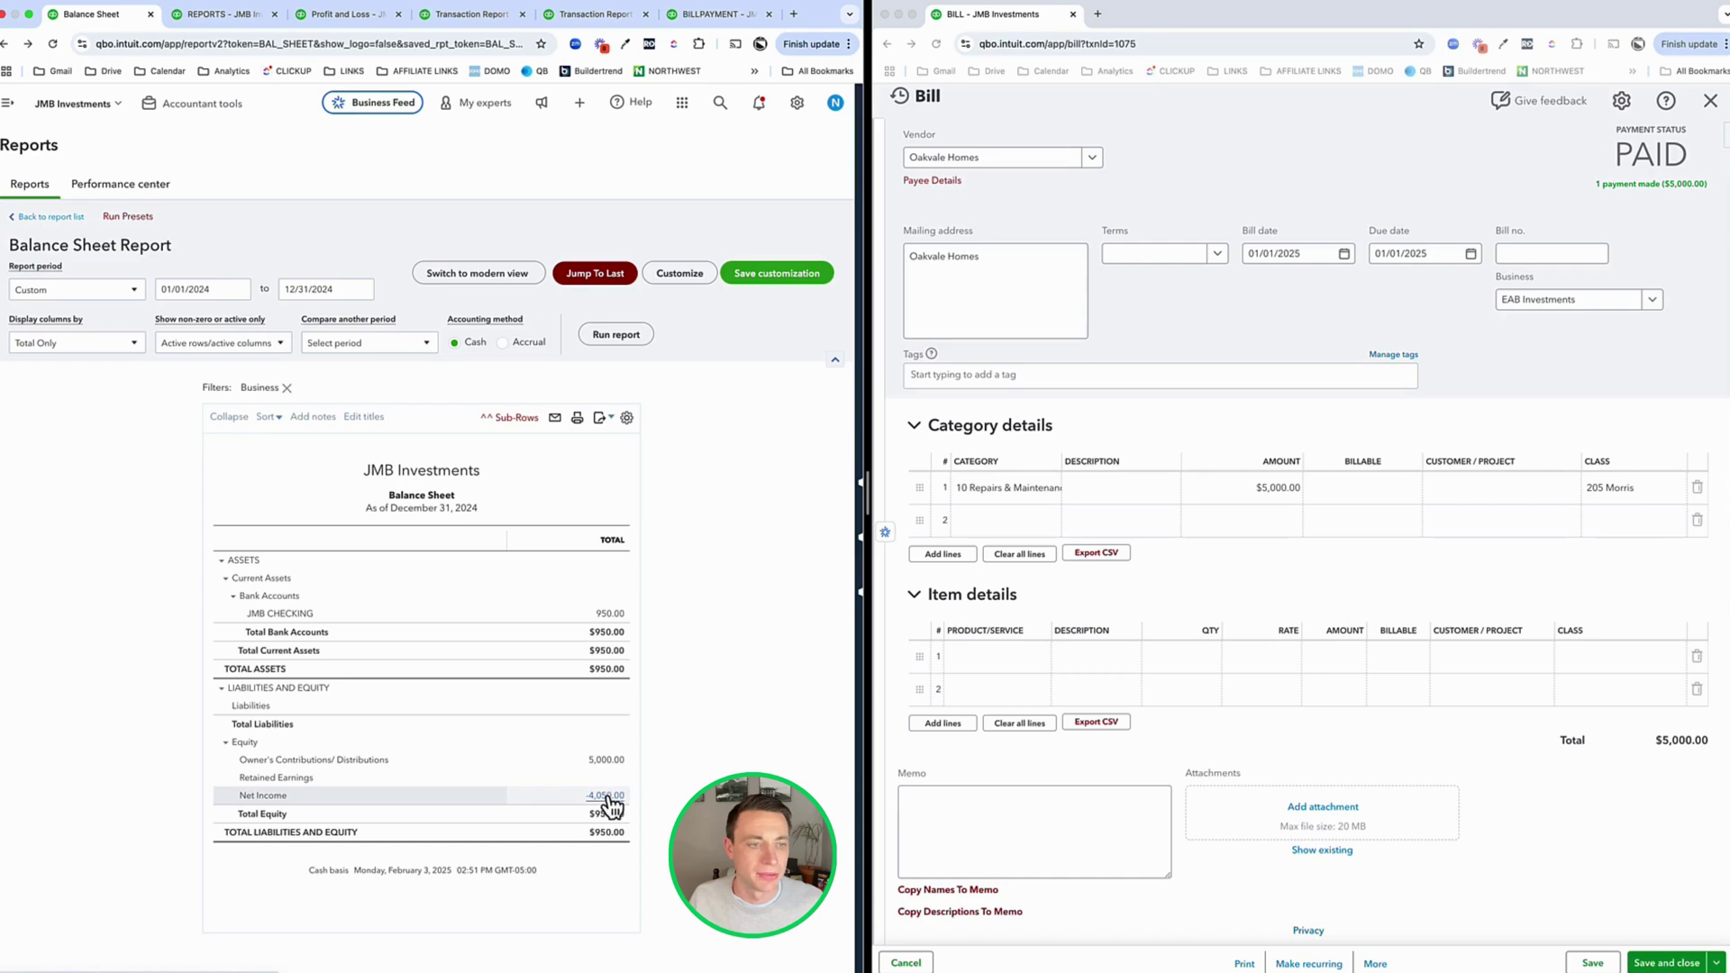
left_click(605, 795)
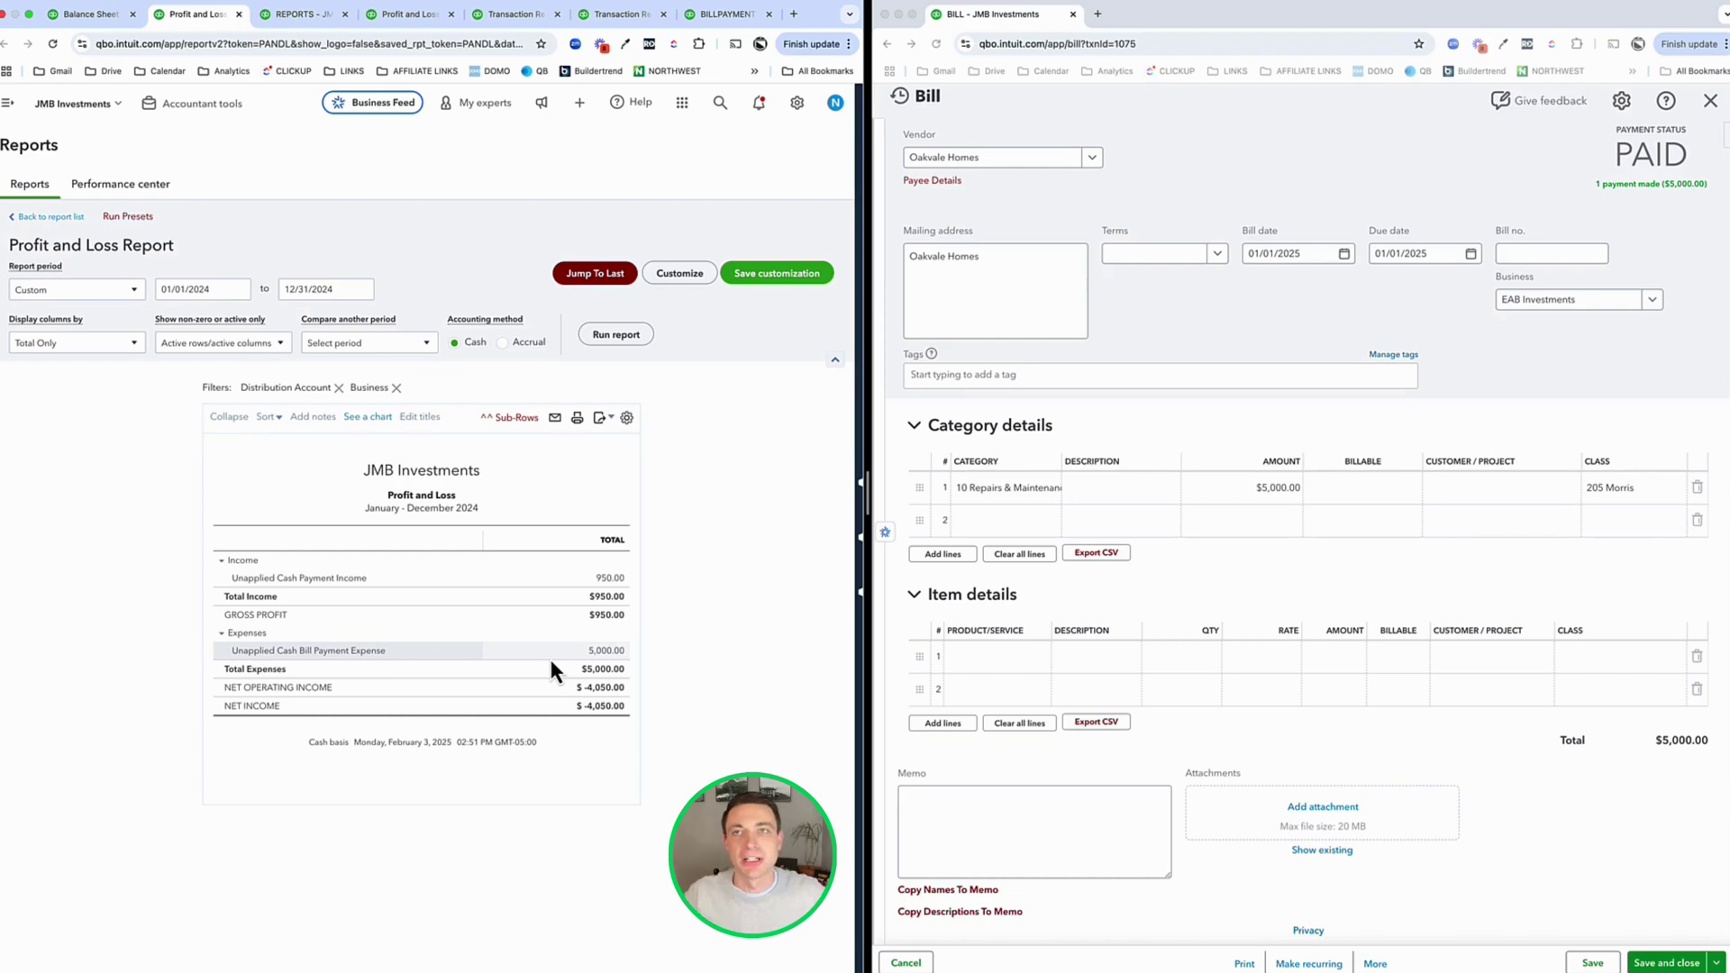
left_click(505, 344)
left_click(621, 338)
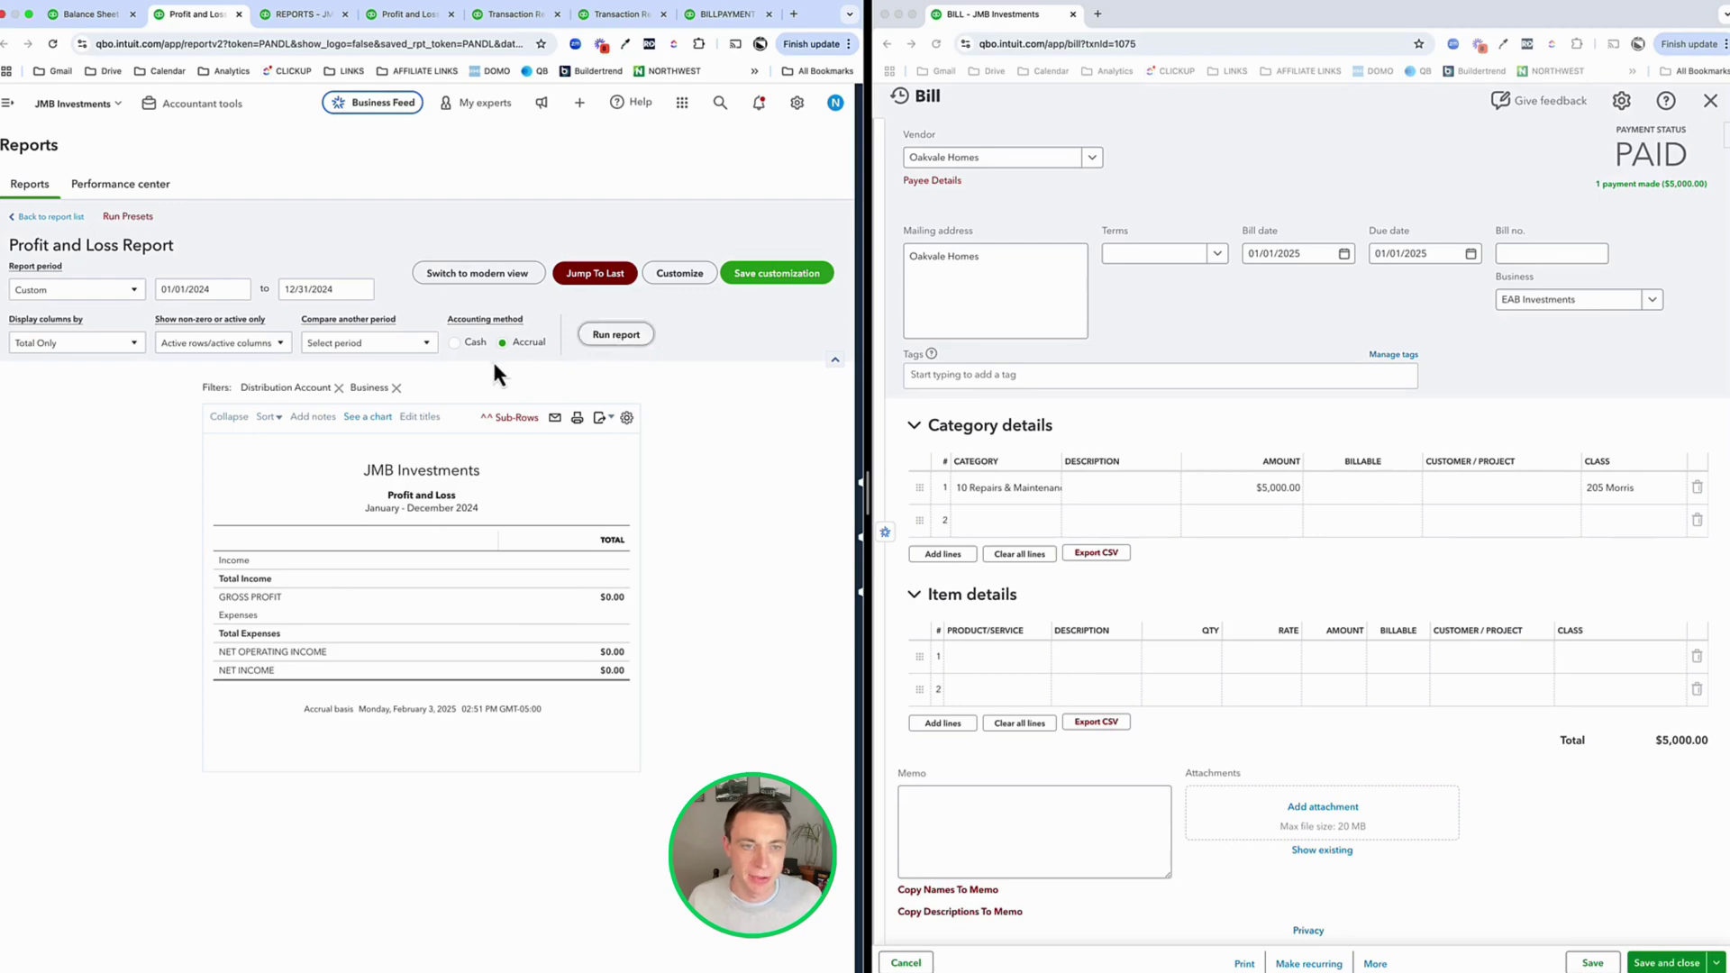
- Rerun the 2024 Profit and Loss on cash basis: $950 unapplied income, $5,000 unapplied bill expense
left_click(458, 343)
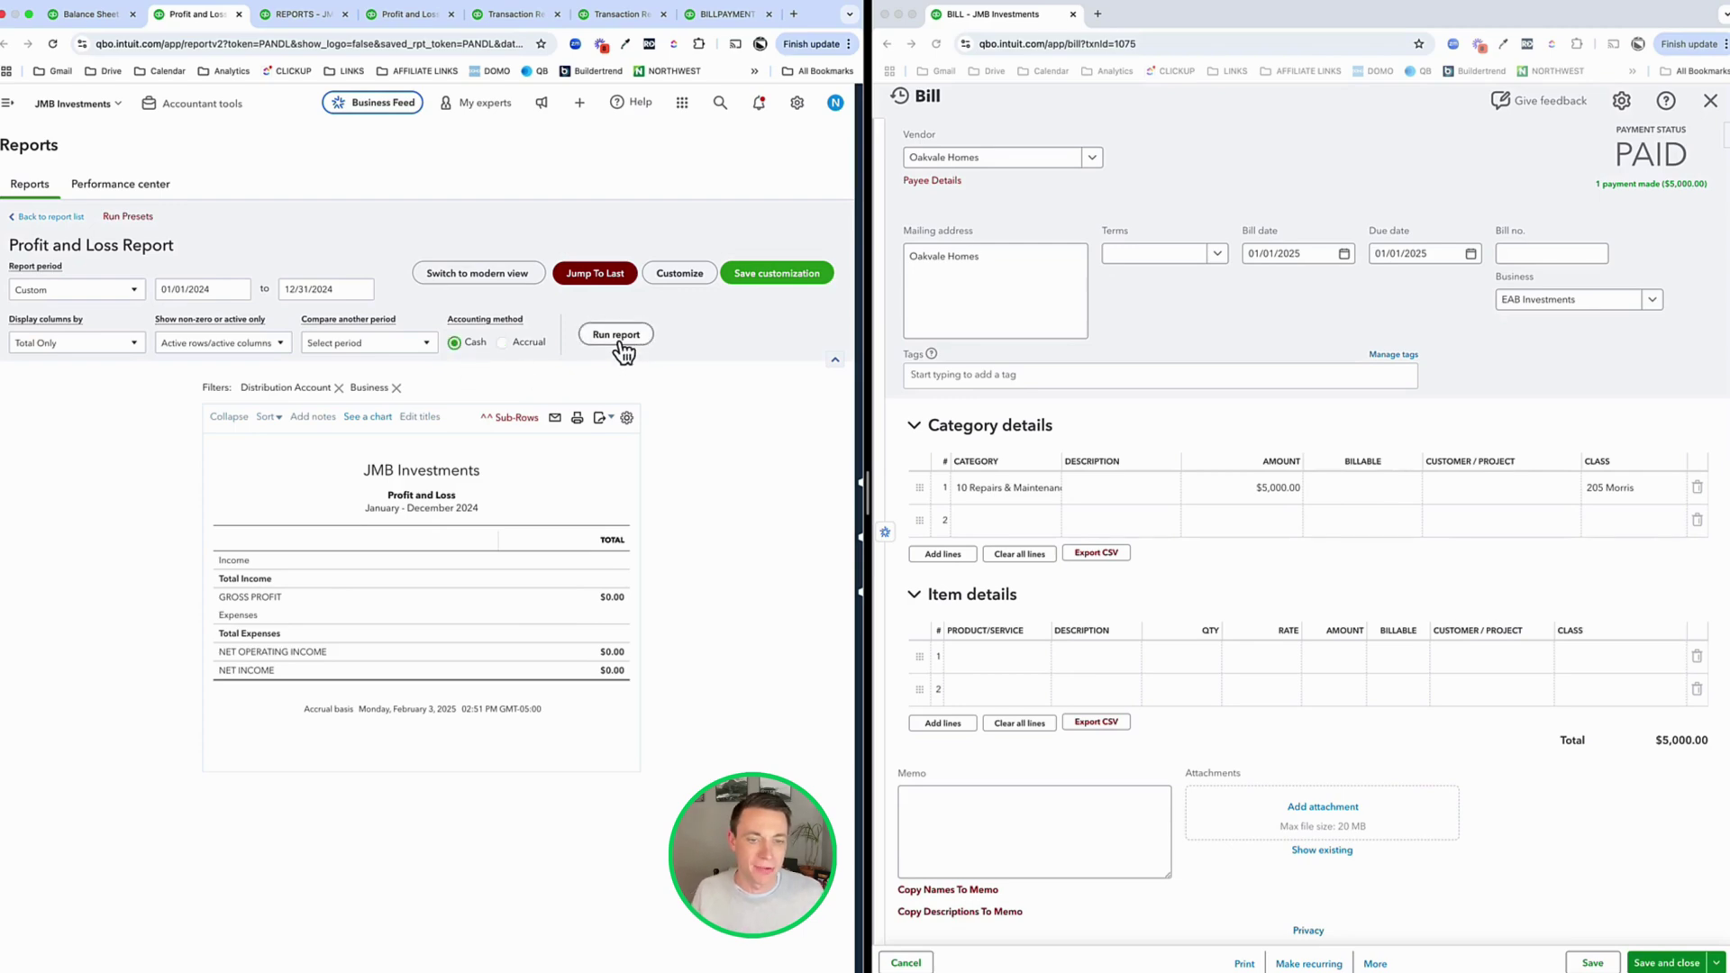
left_click(619, 339)
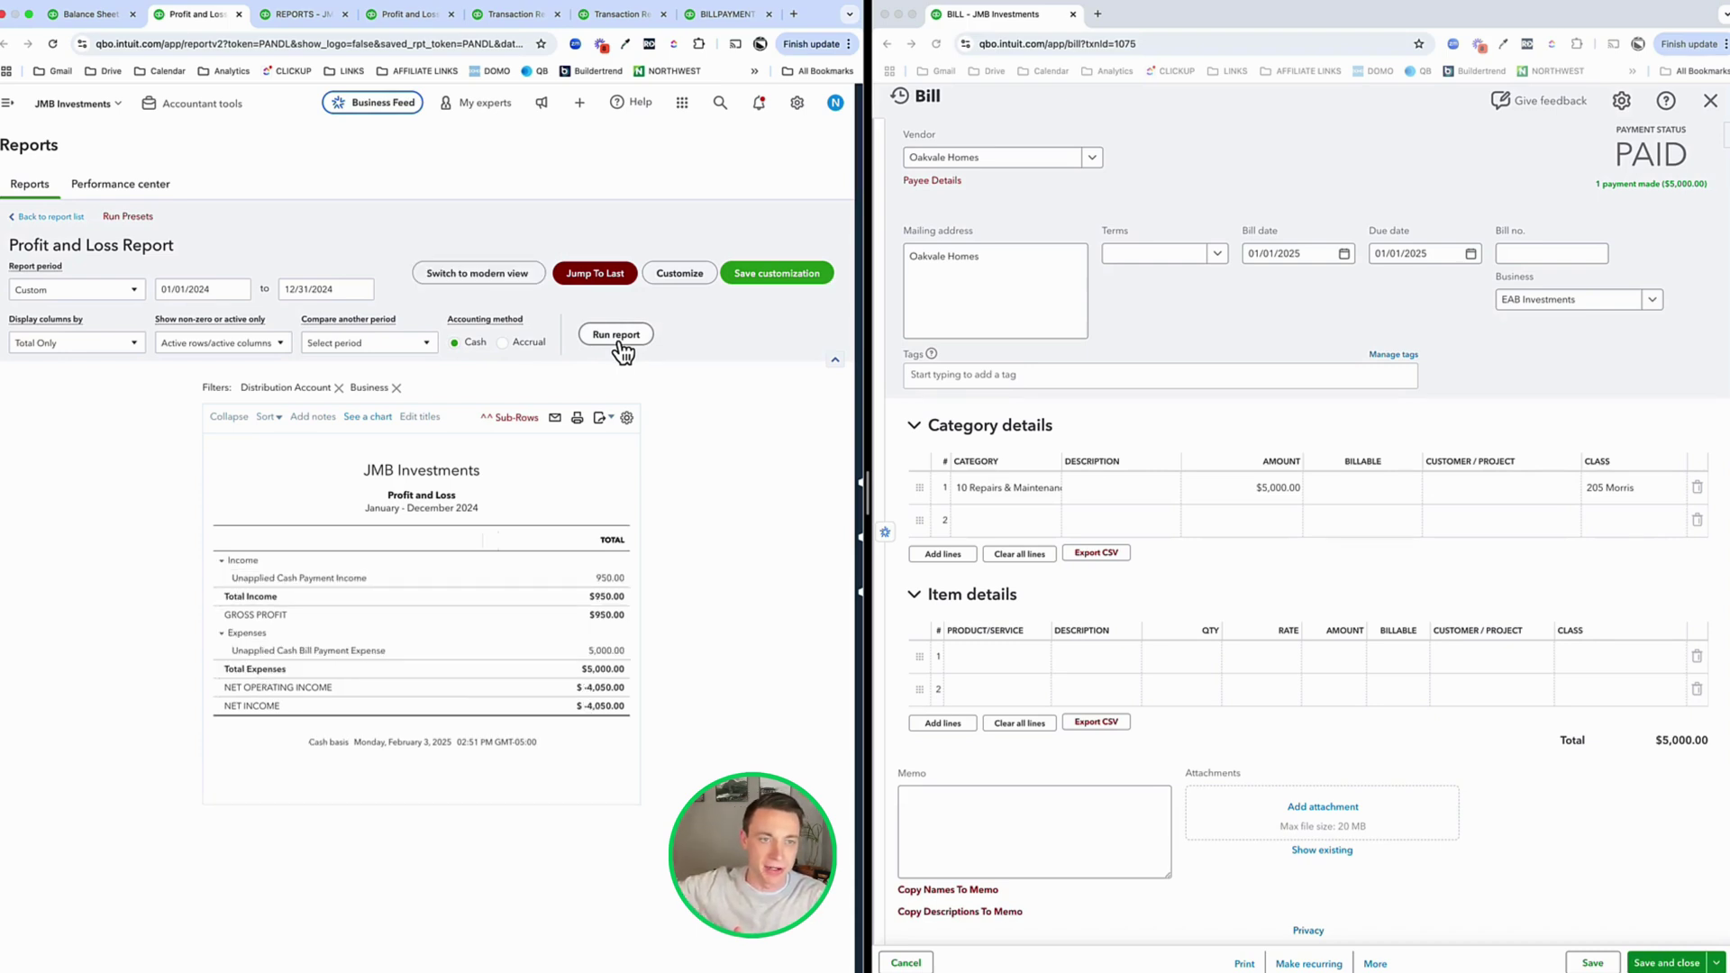
left_click(344, 651)
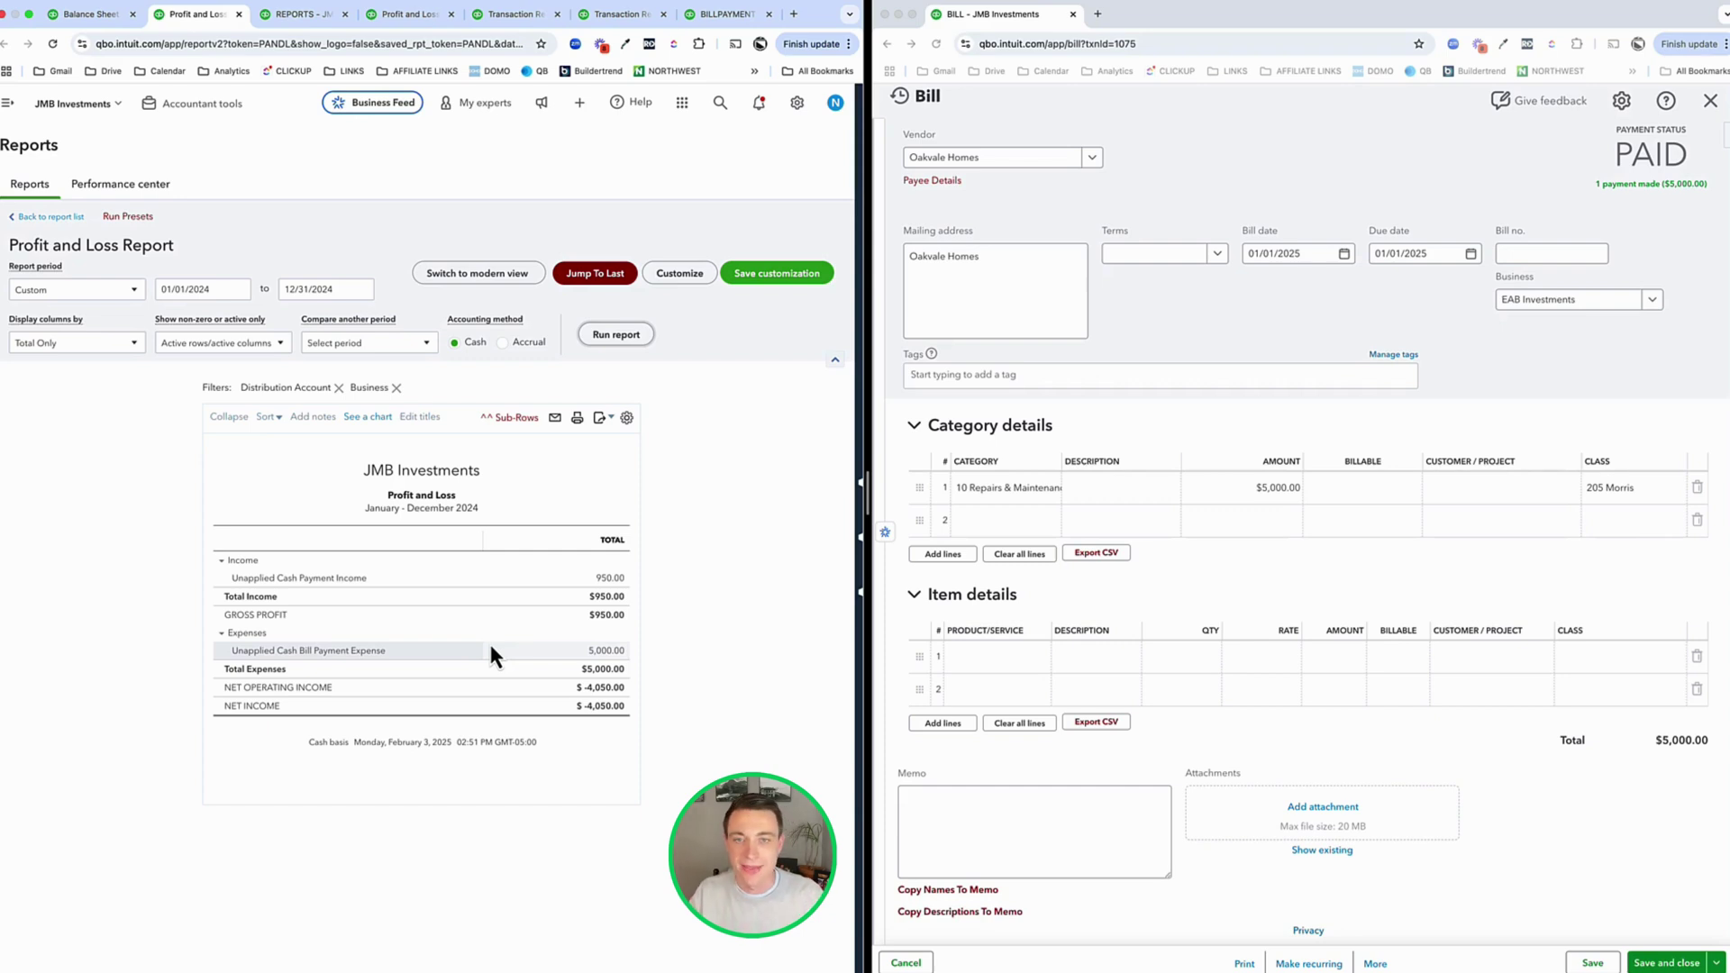
- Go back to the report list and open the standard Balance Sheet report
left_click(47, 218)
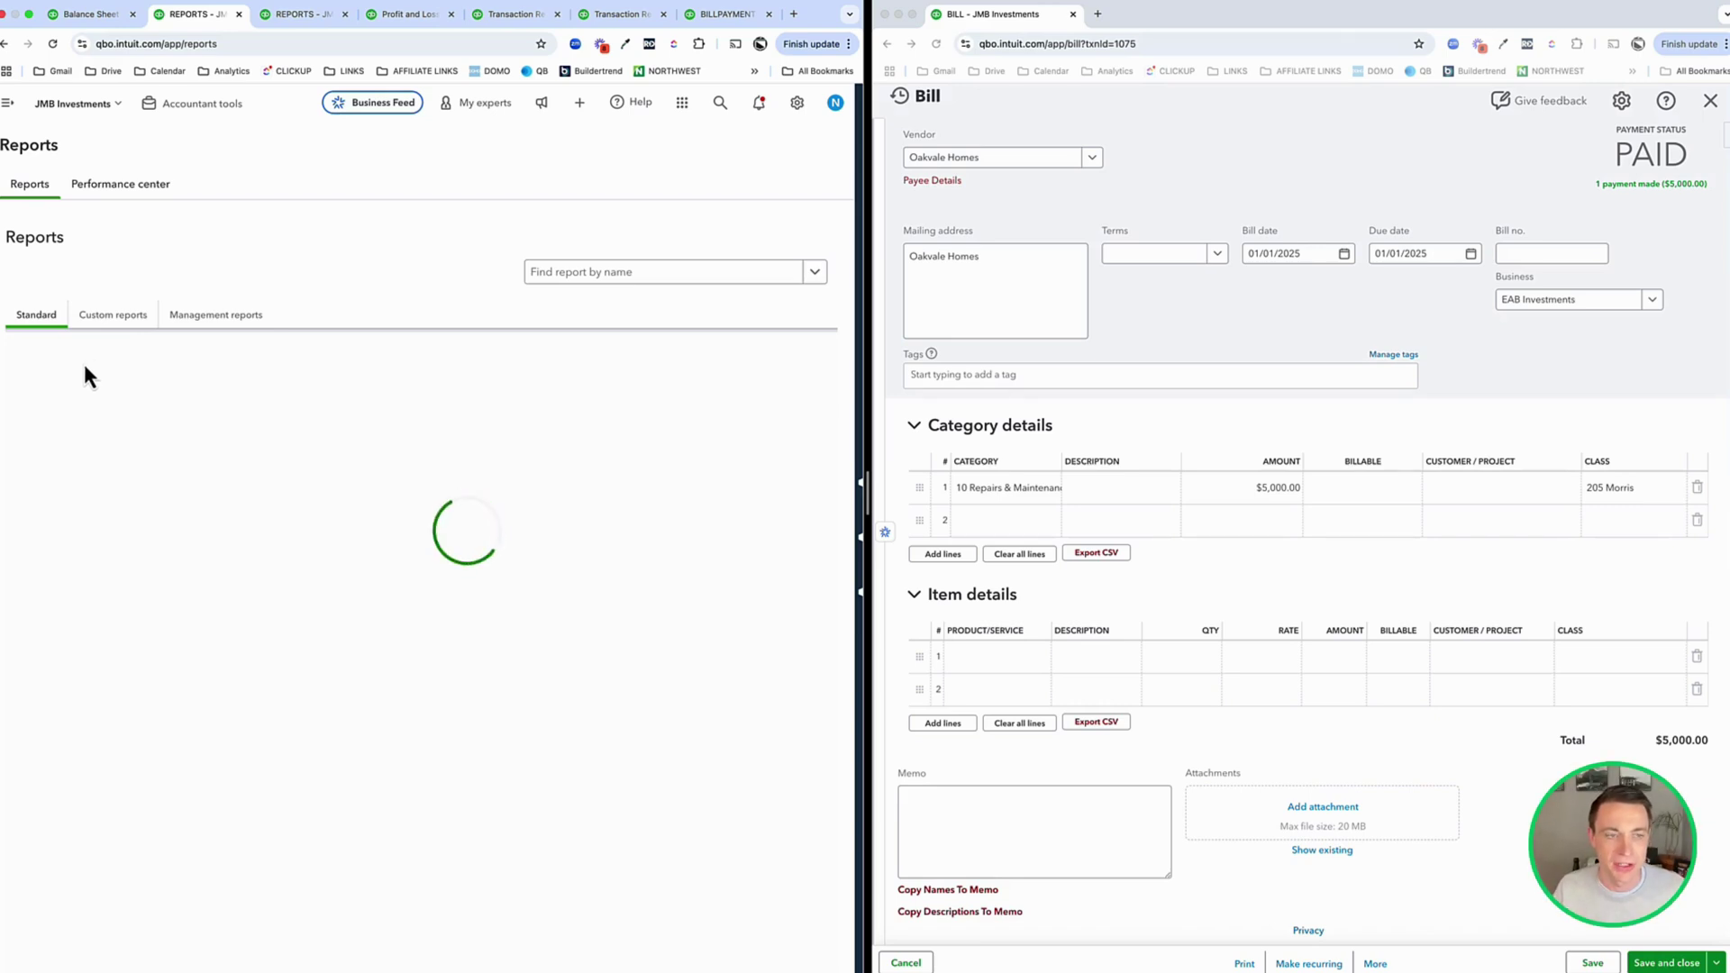
left_click(109, 317)
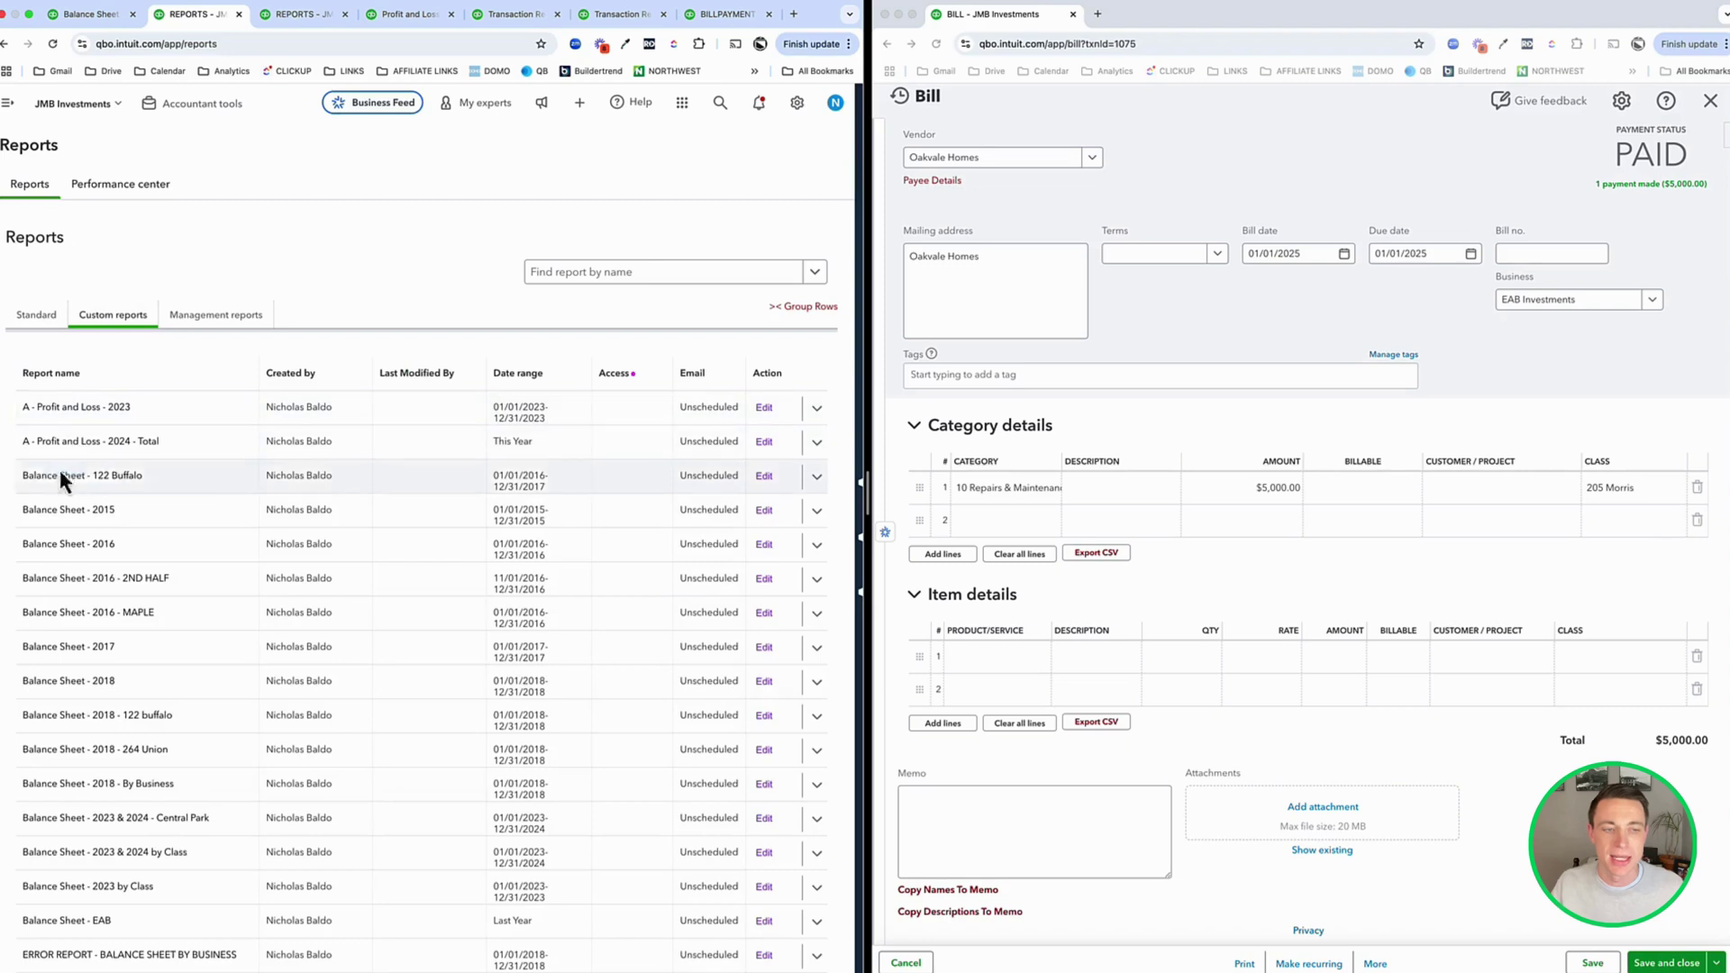
left_click(49, 327)
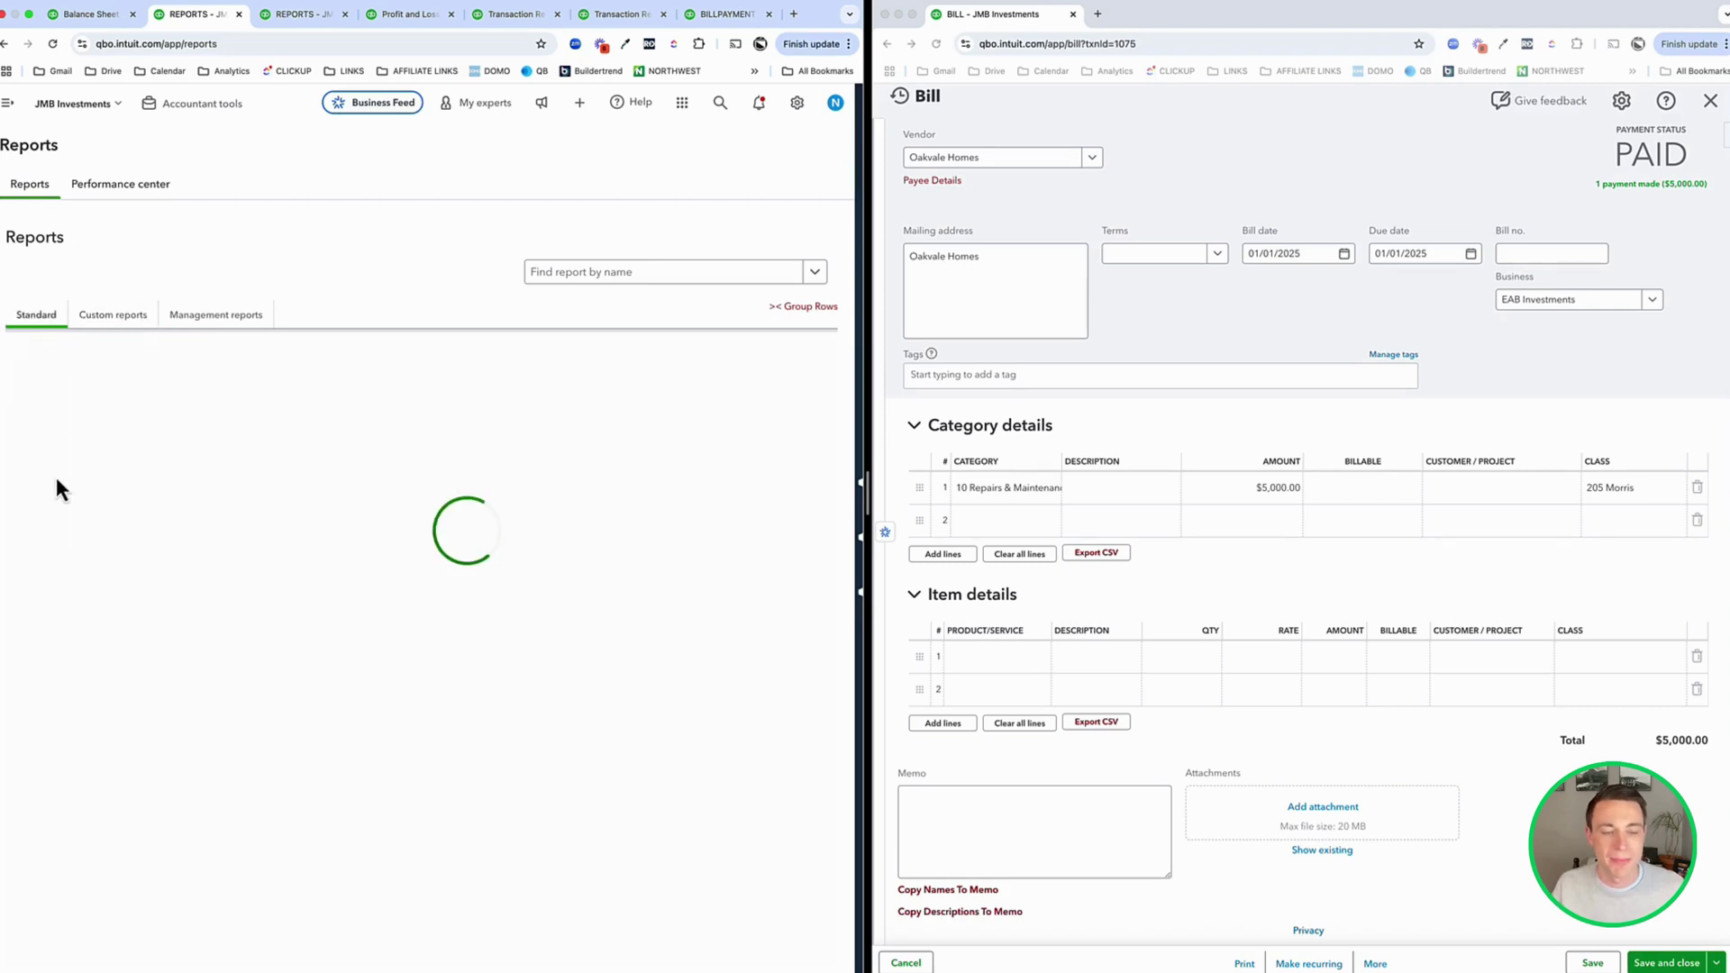
left_click(68, 411)
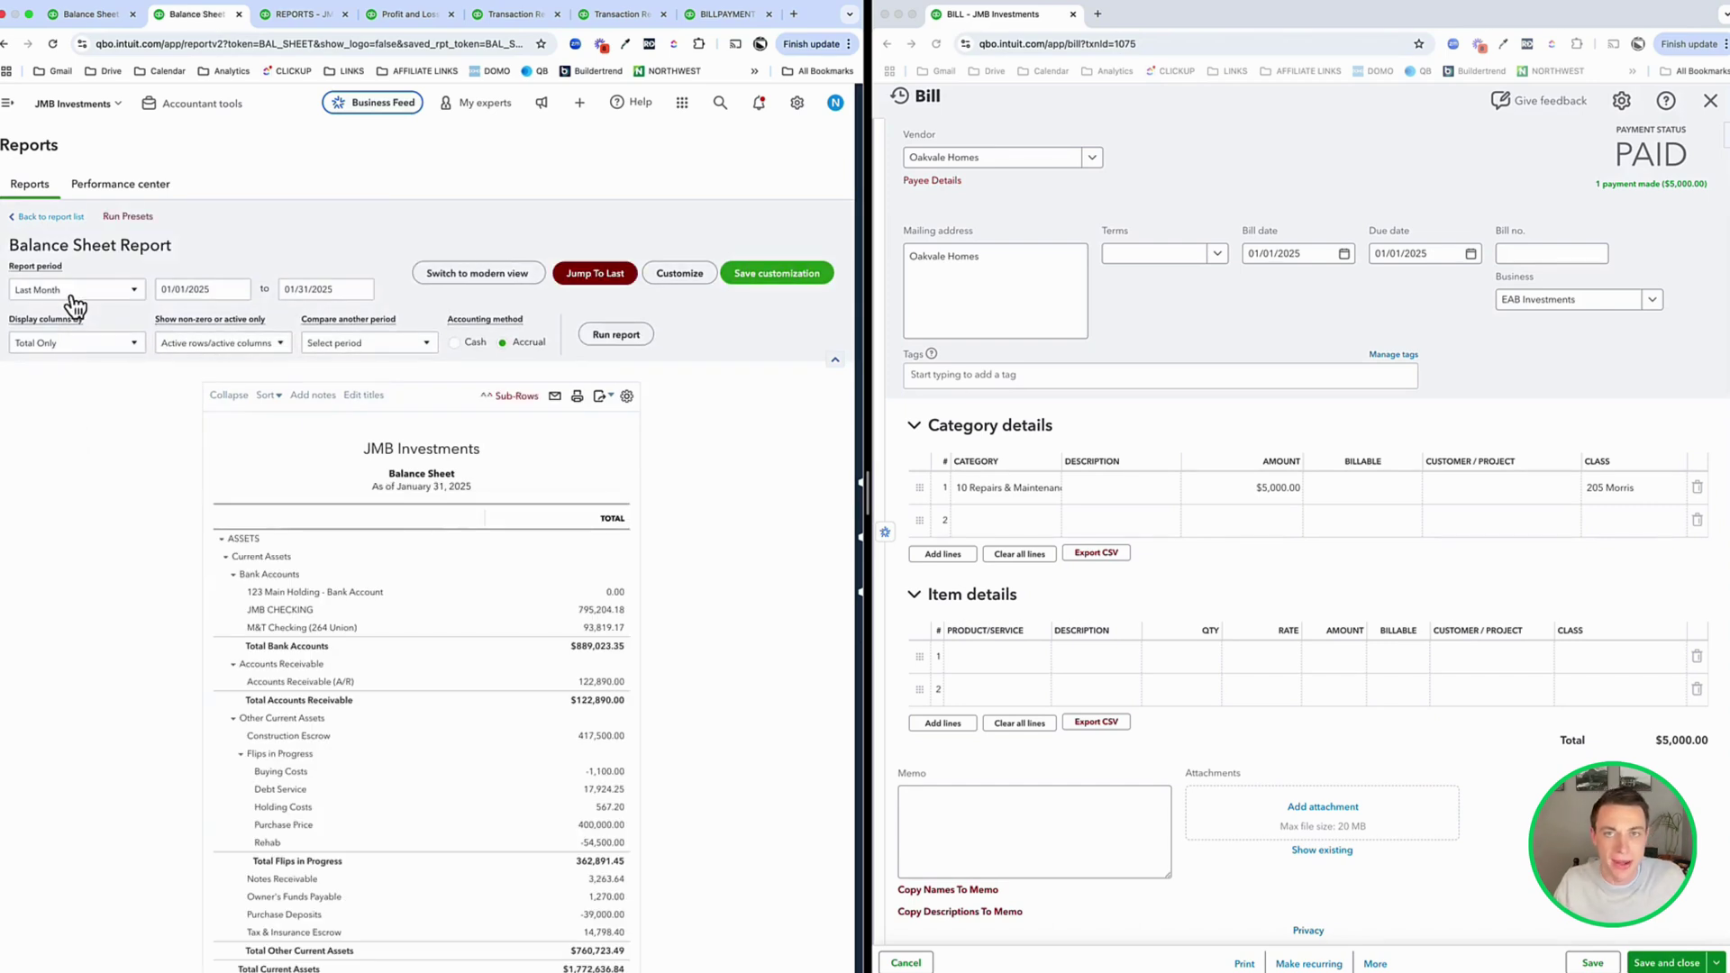
- Run the balance sheet for 01/01/2000 to 12/31/2000, which shows no data
left_click(190, 289)
type("1/01/2000")
key("Tab")
type("12/31/200")
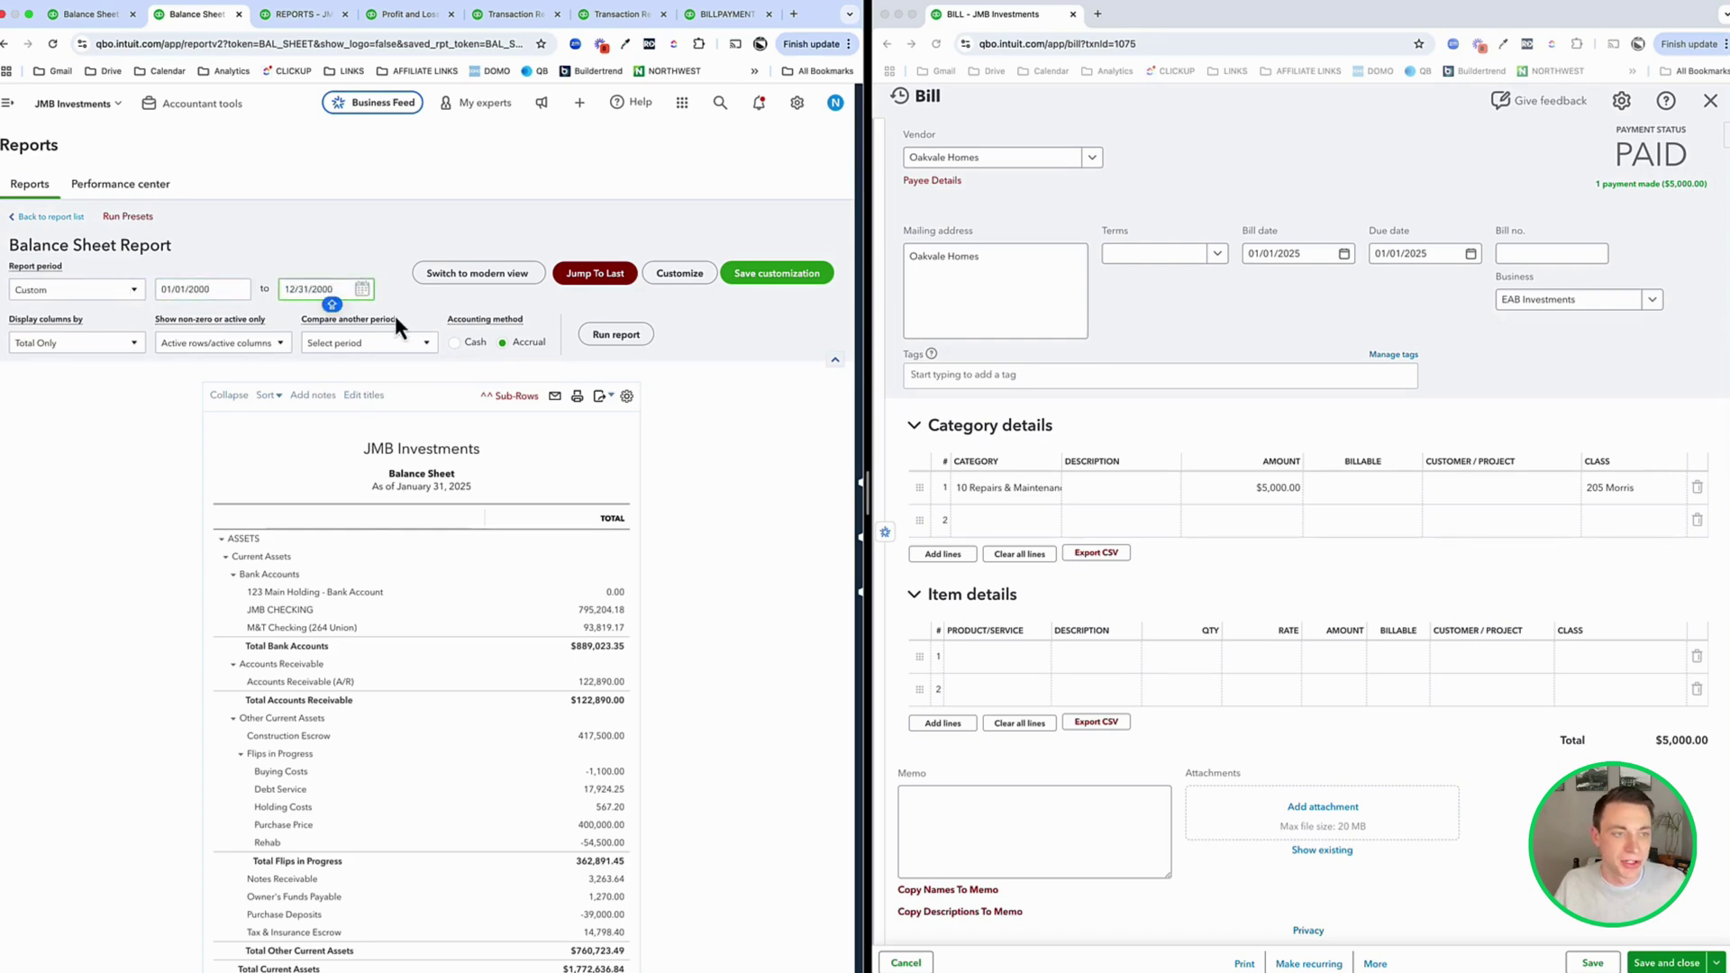
left_click(654, 337)
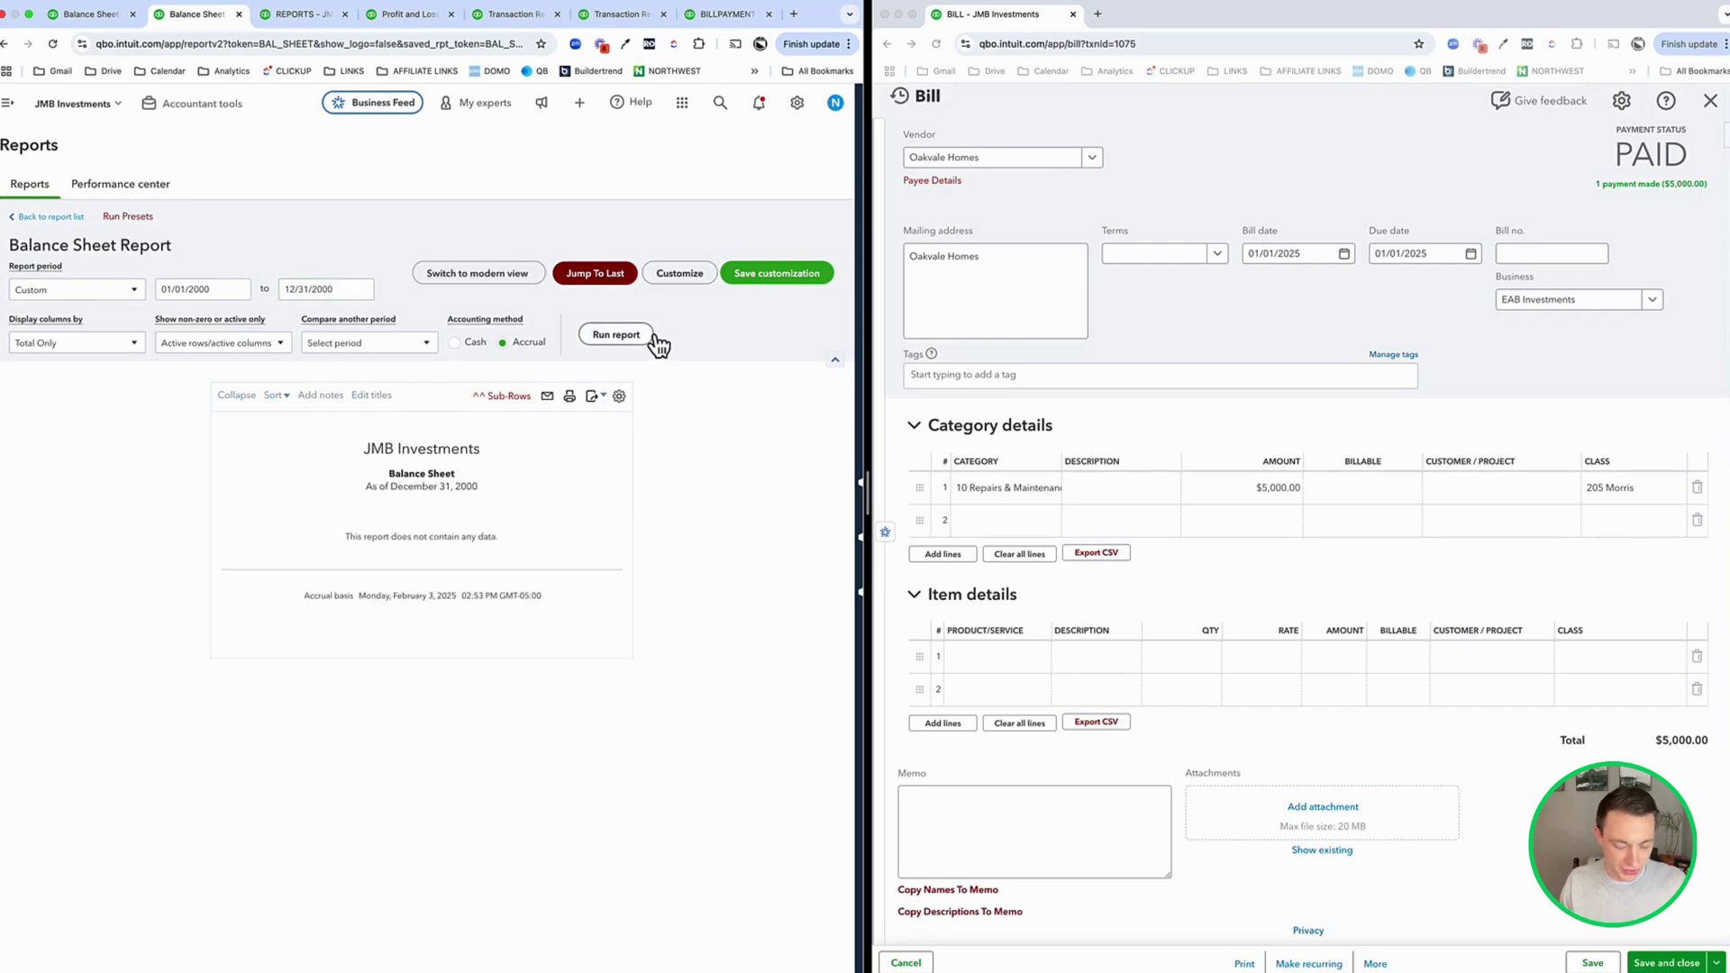